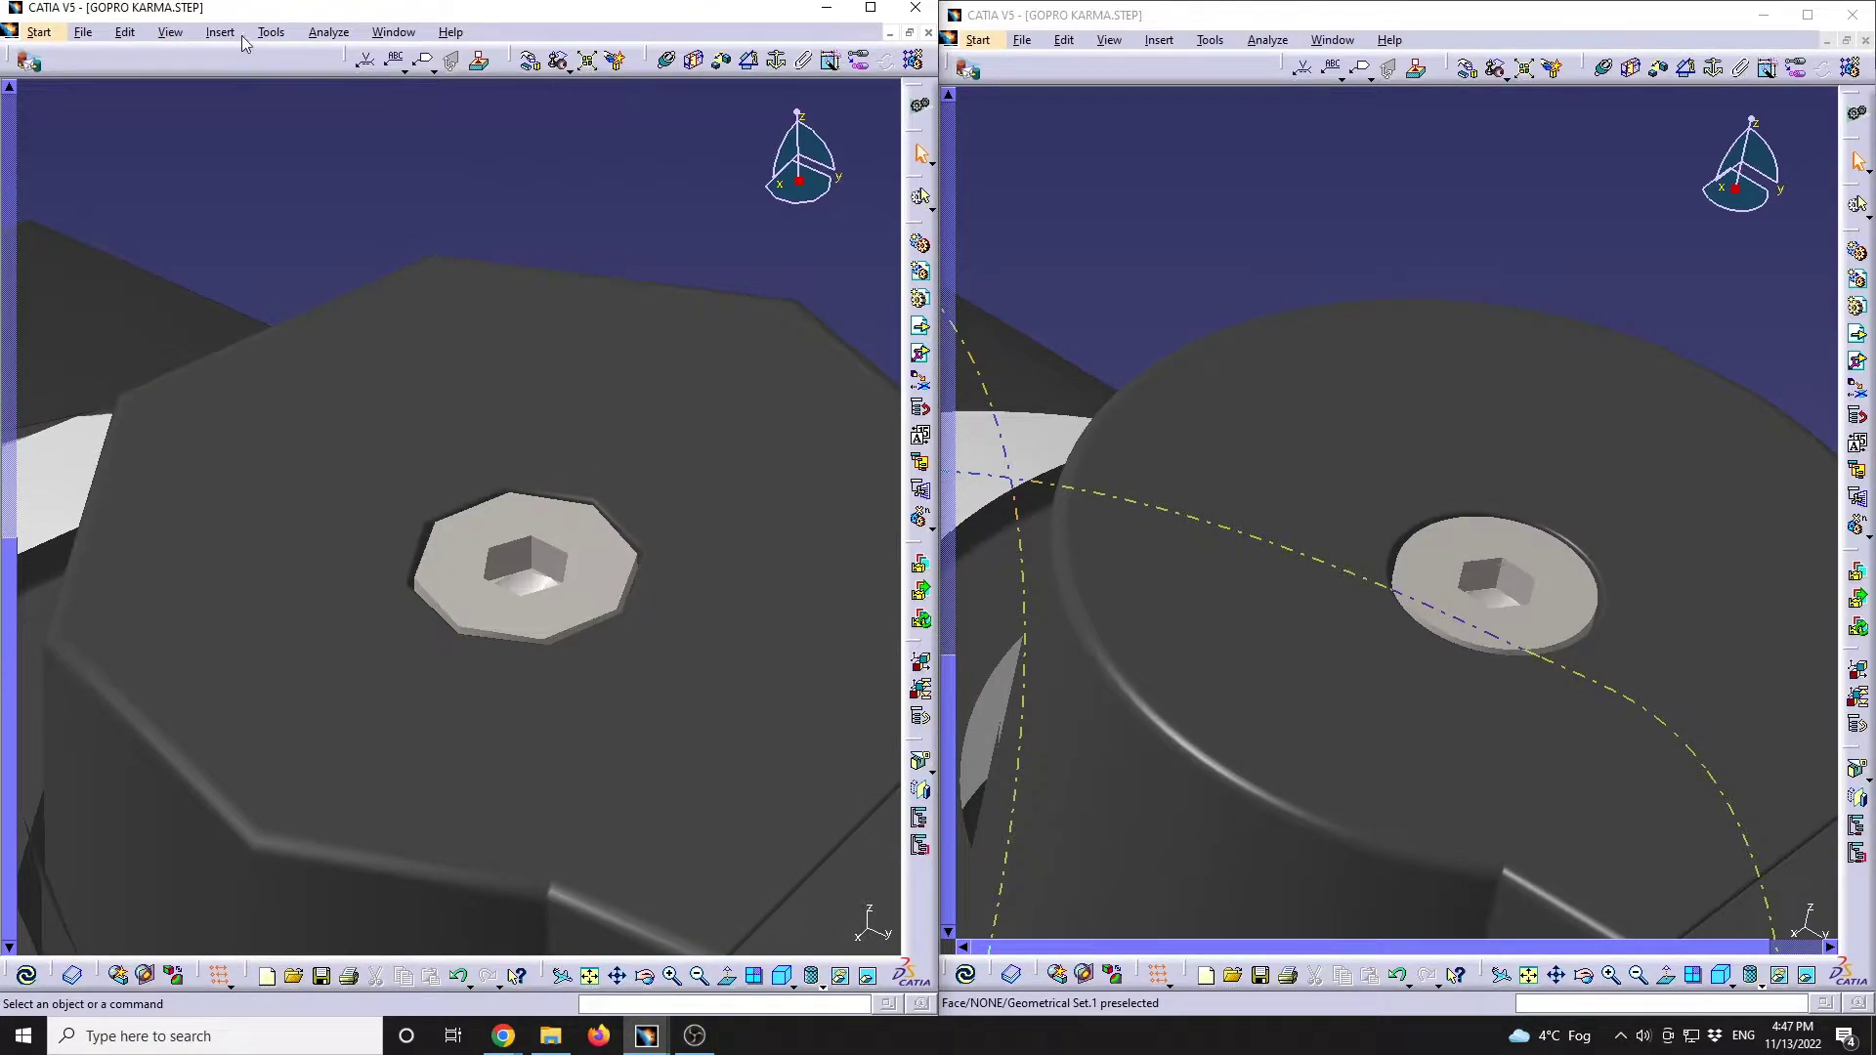
Set the left window's fixed 3D accuracy to 10.00 in Display Performance options
left_click(269, 33)
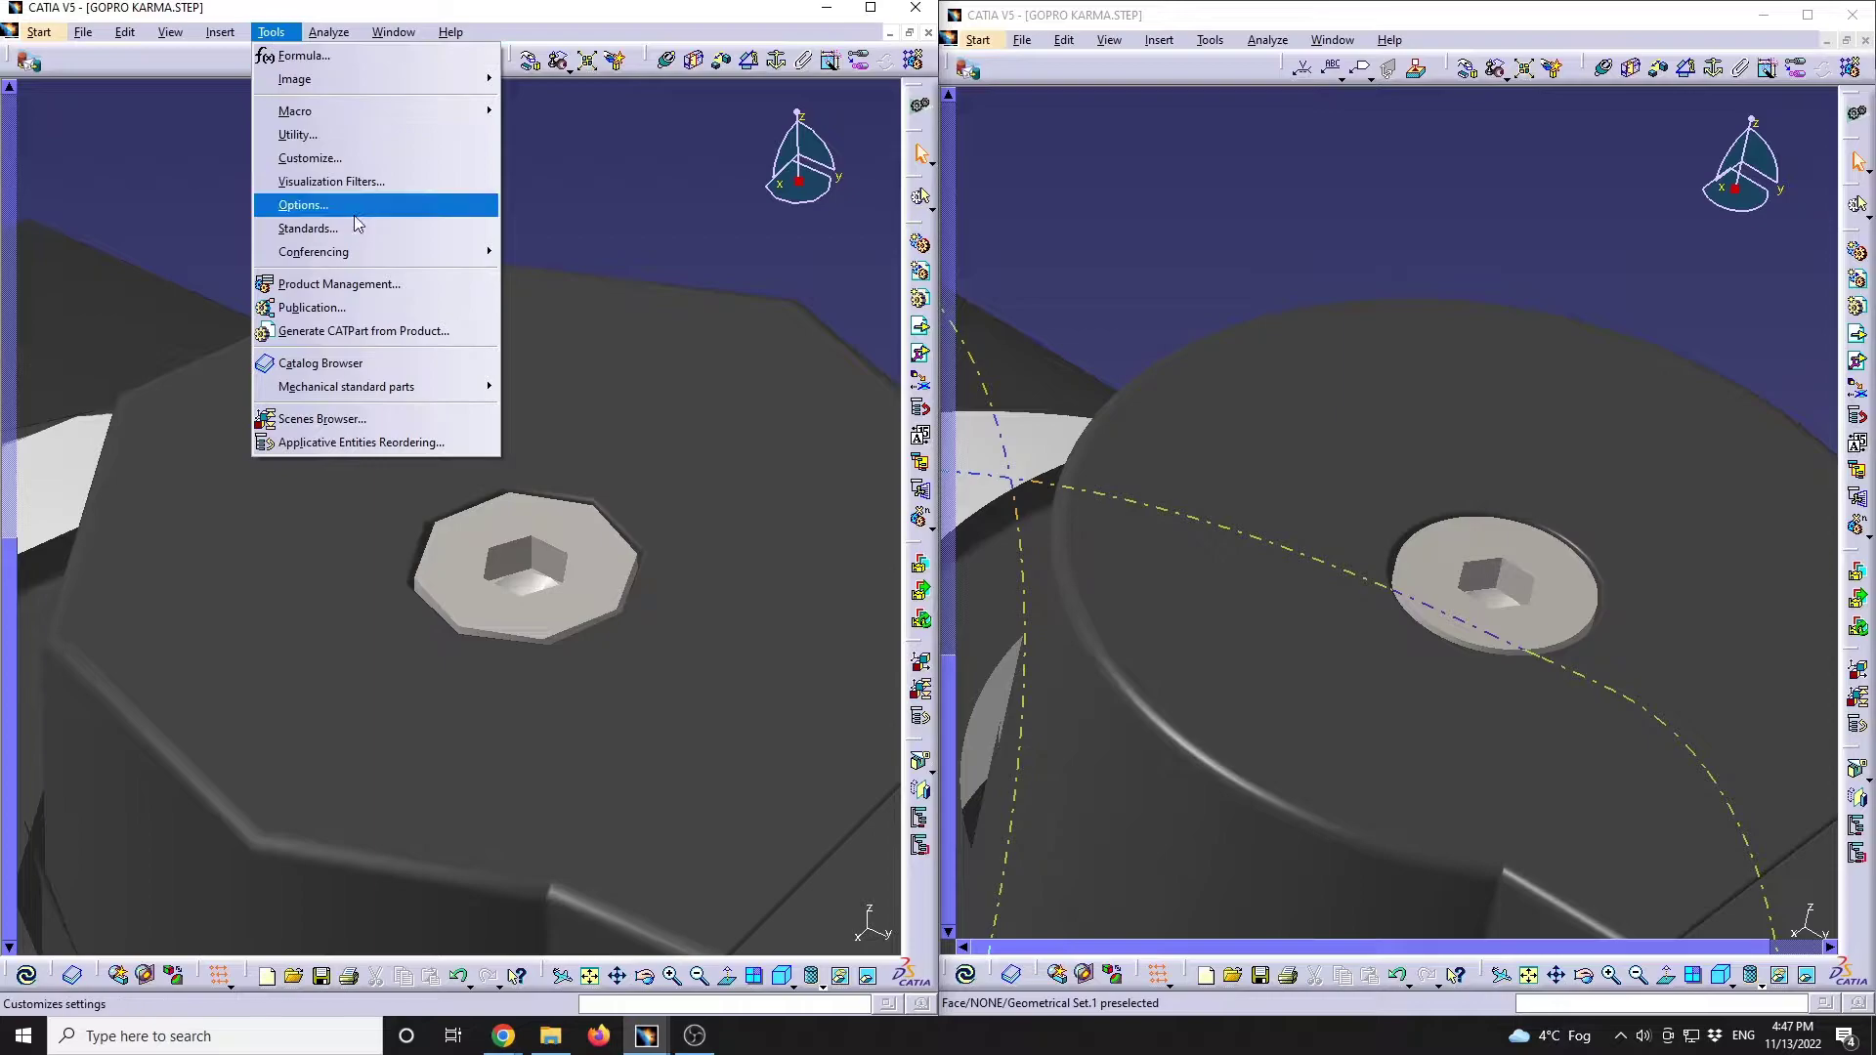
left_click(354, 210)
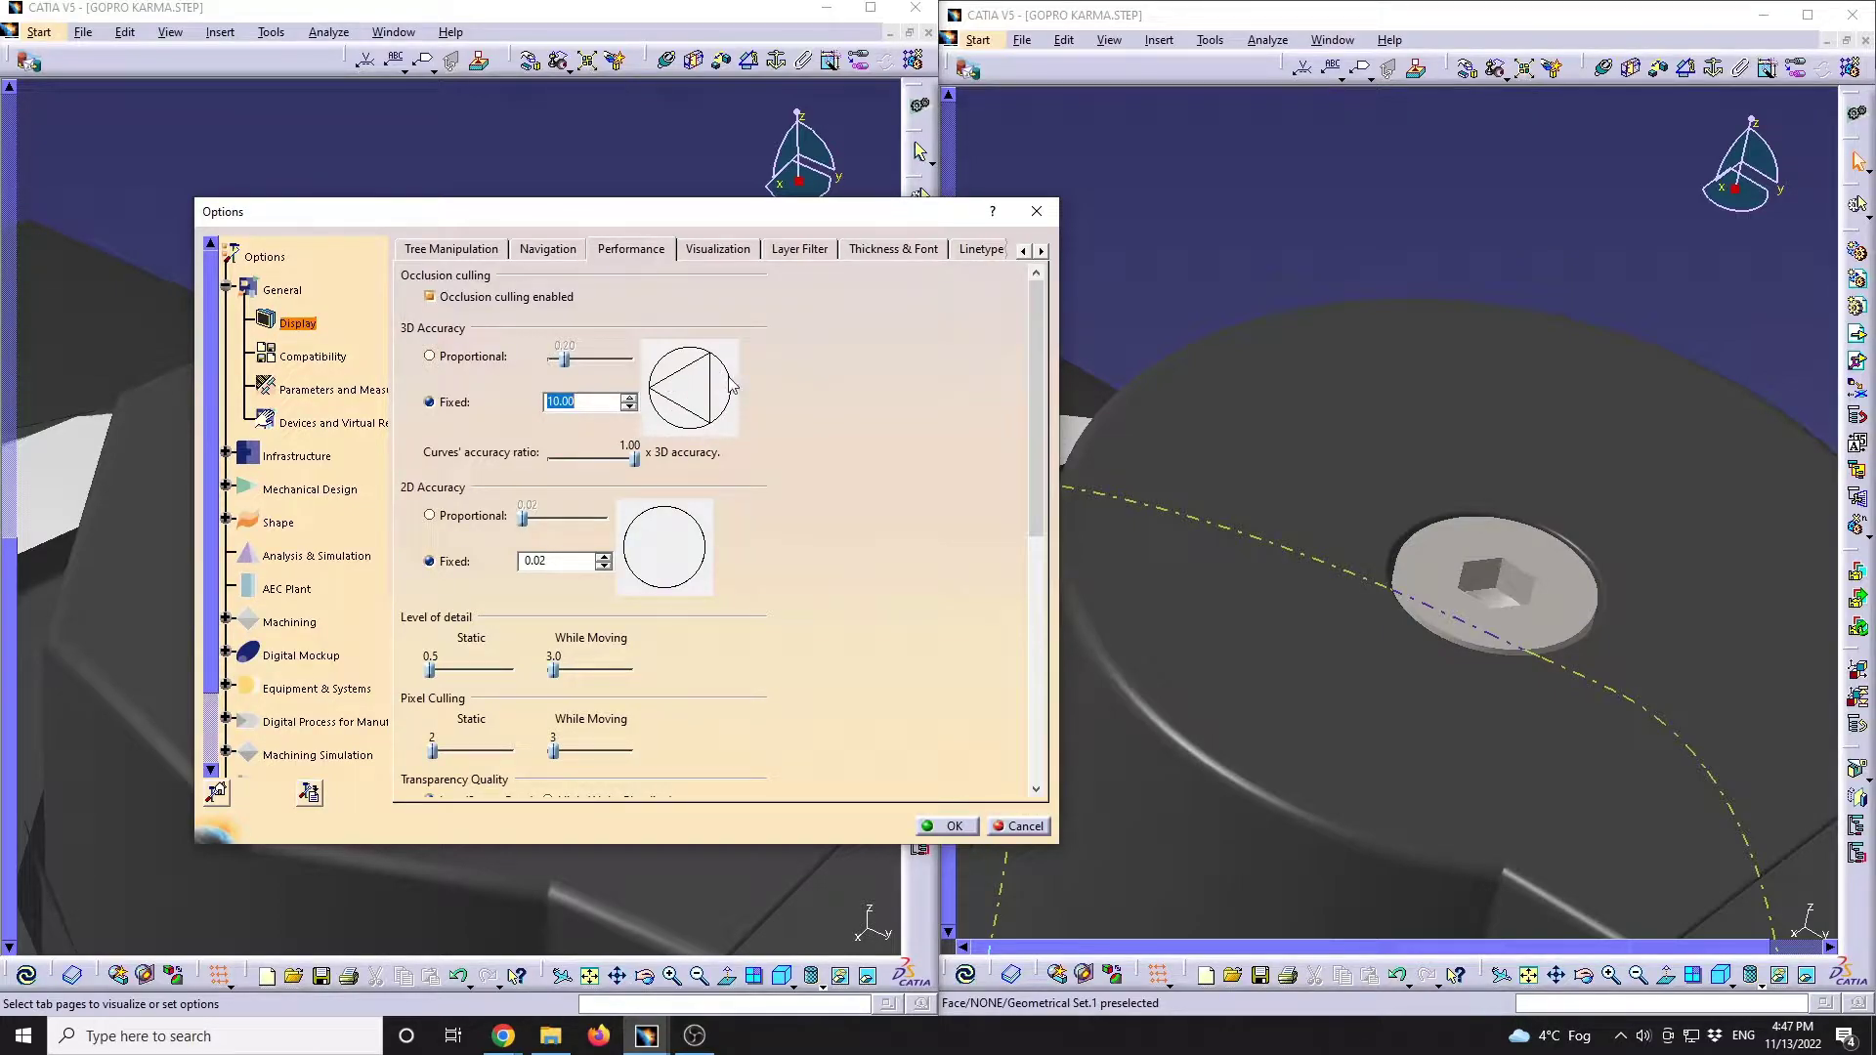
left_click(1036, 211)
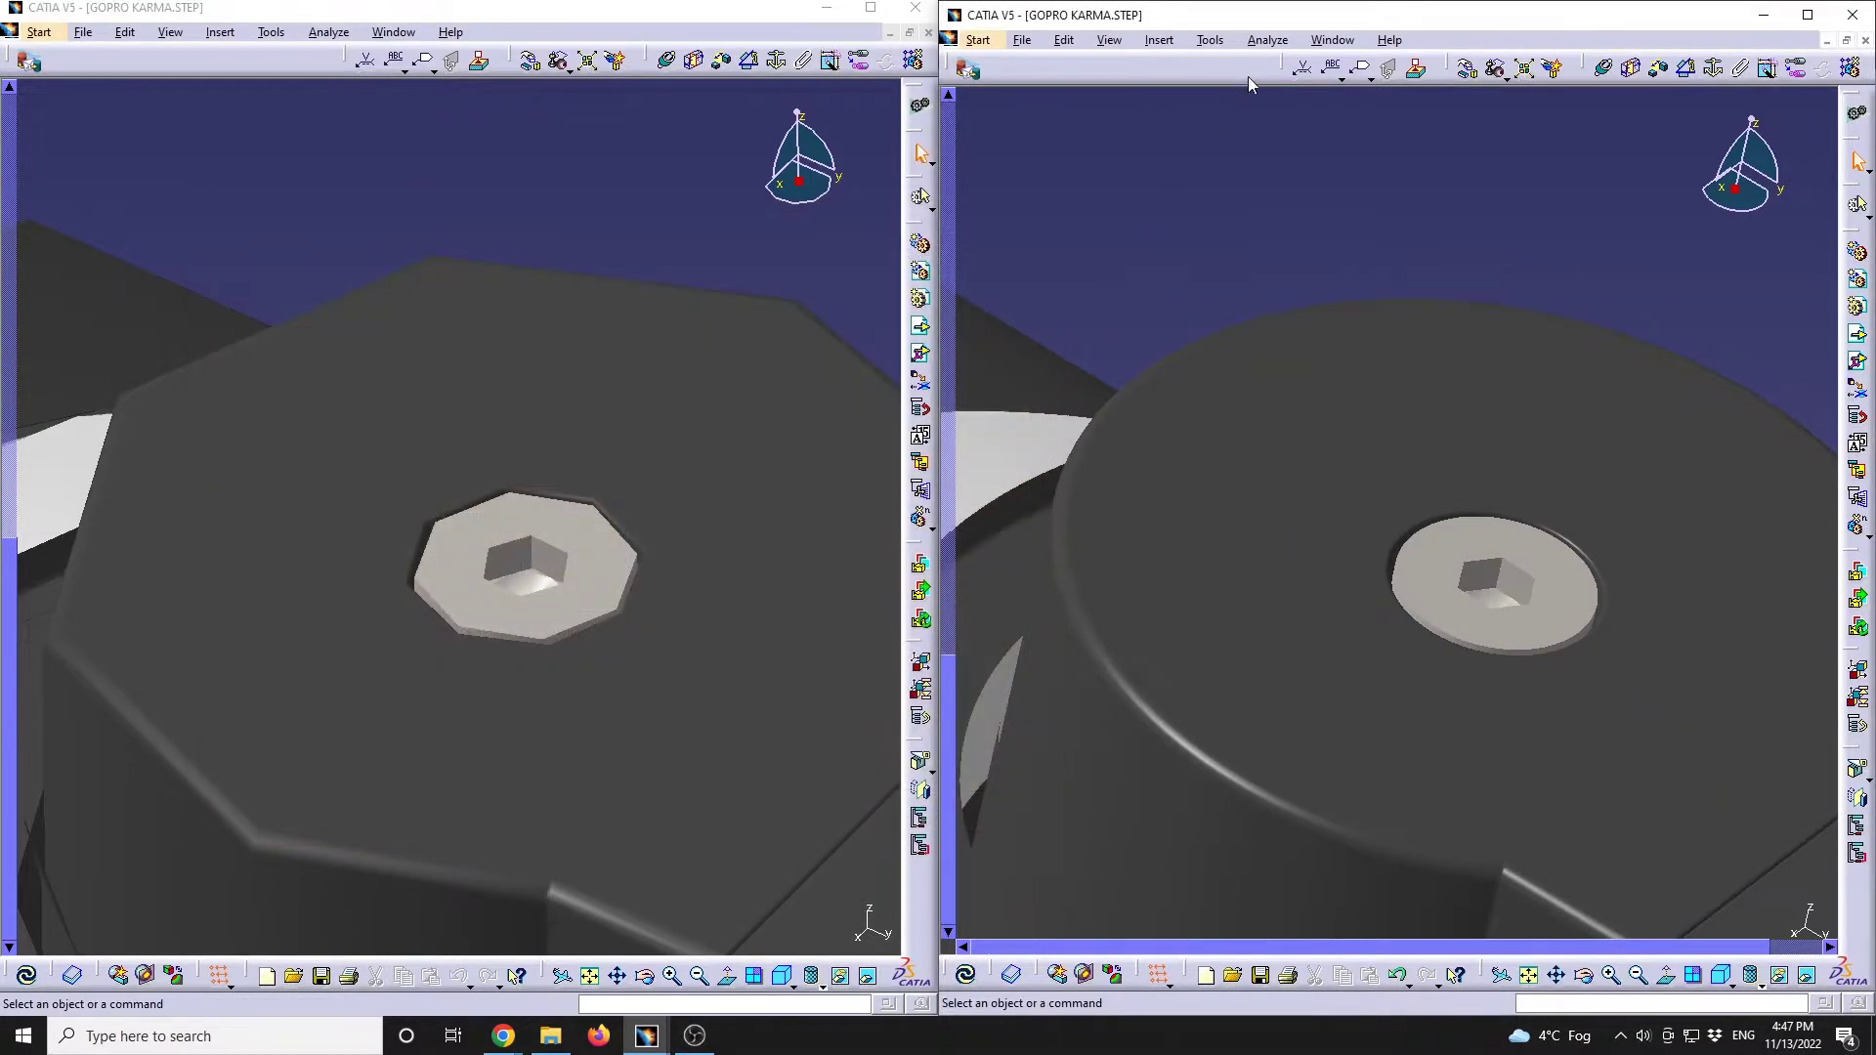
Set the right window's fixed 3D accuracy to the finer 0.01
left_click(1211, 40)
left_click(1270, 215)
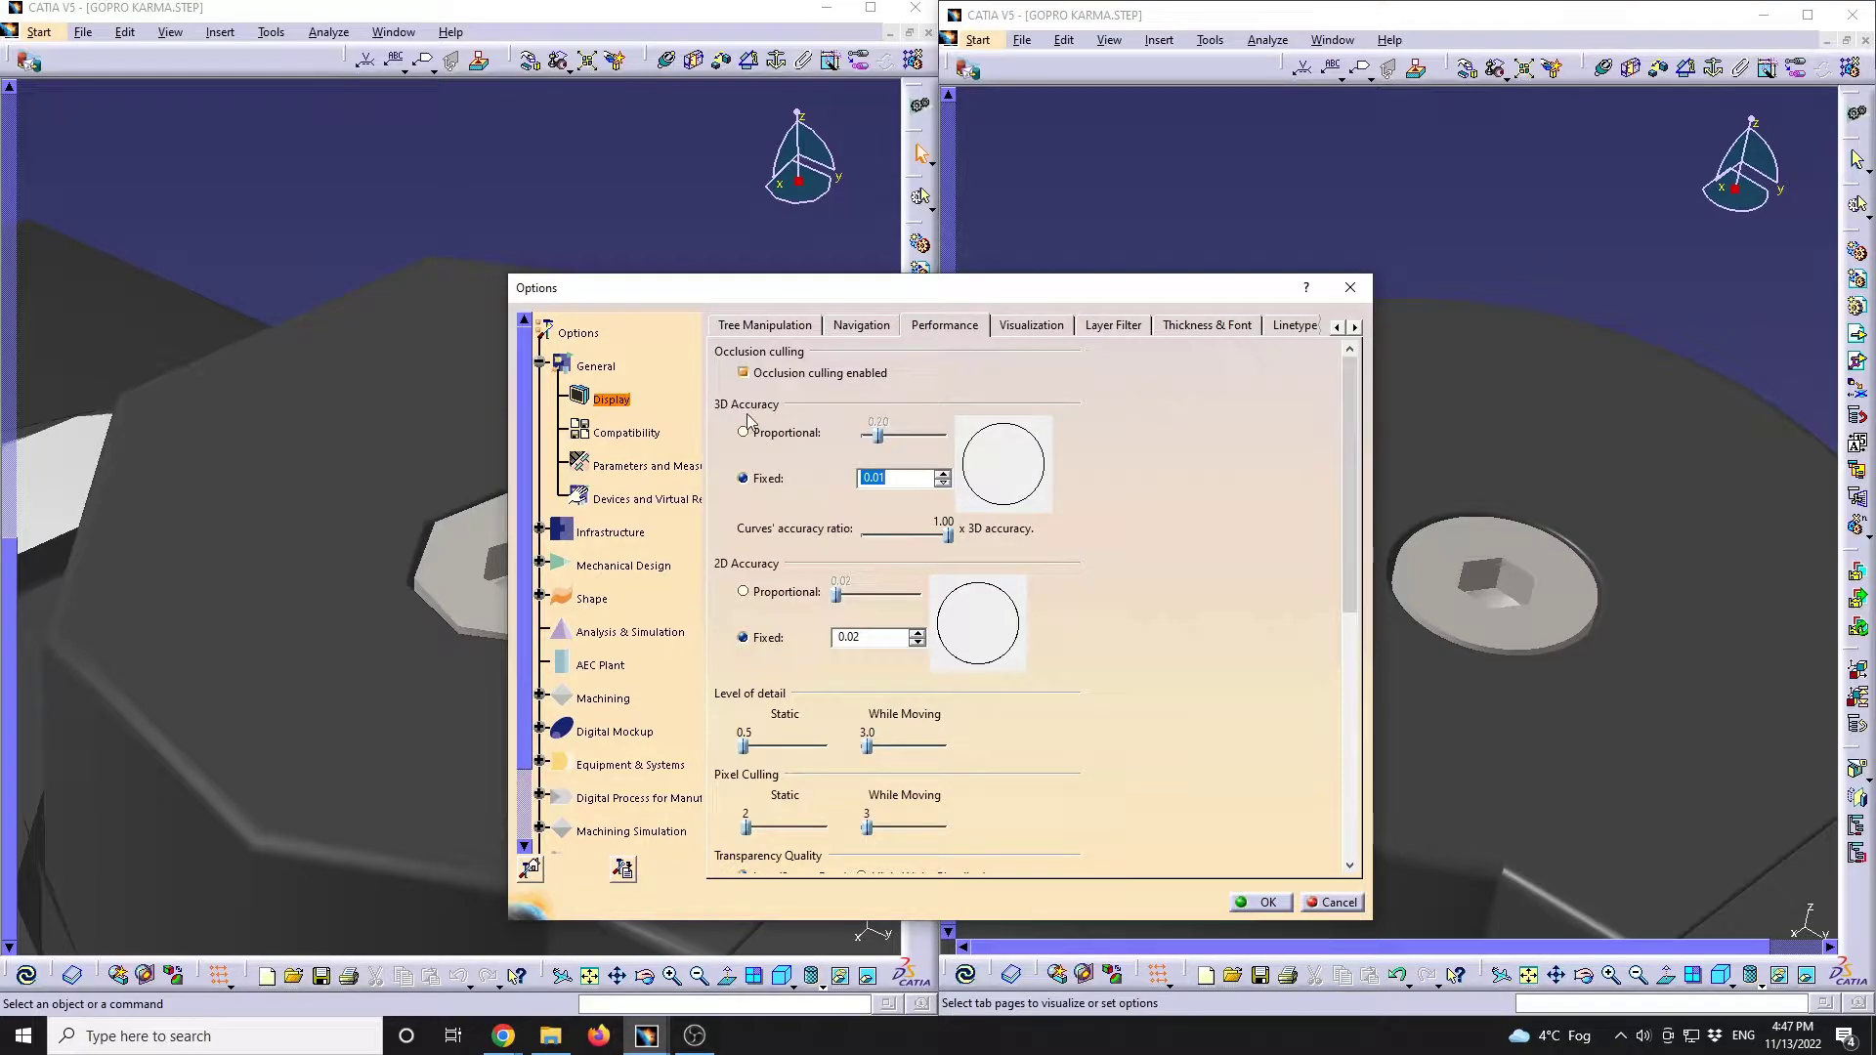
left_click(1266, 902)
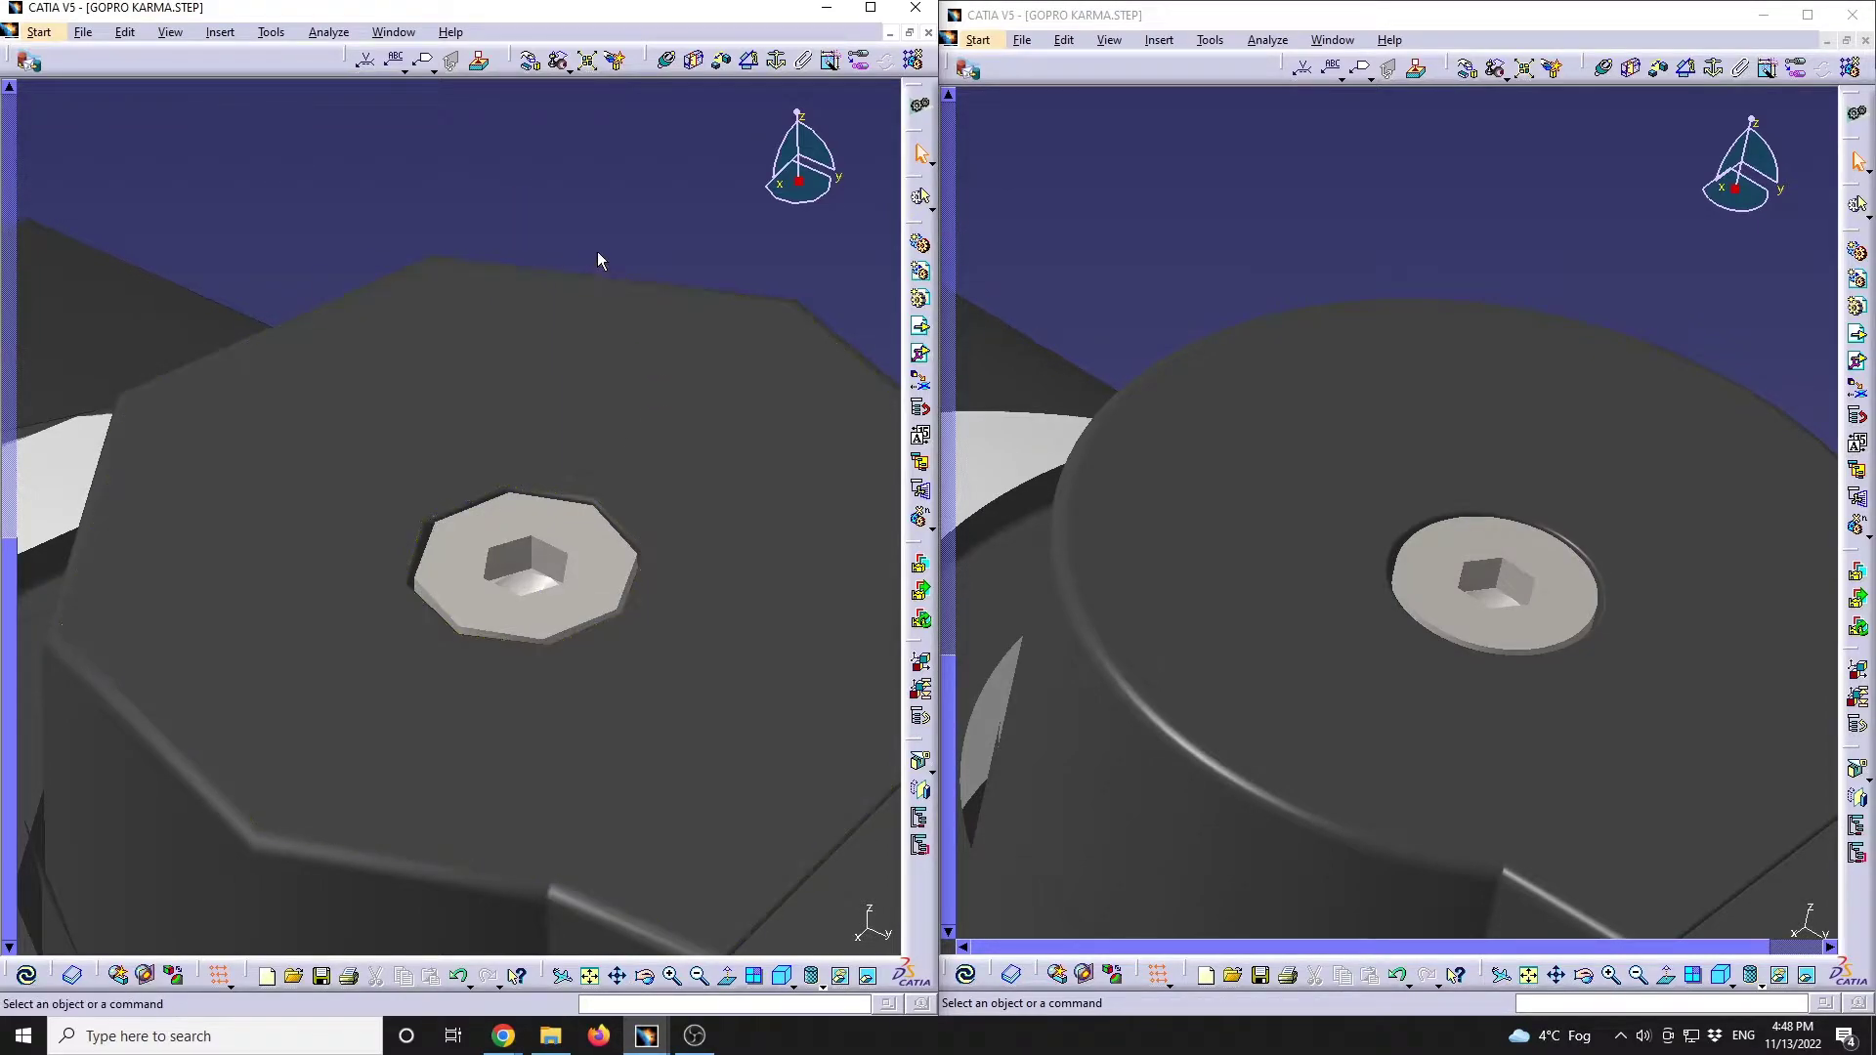
Zoom out and rotate both windows to view the whole drone
middle_click_drag(600, 243, 670, 598)
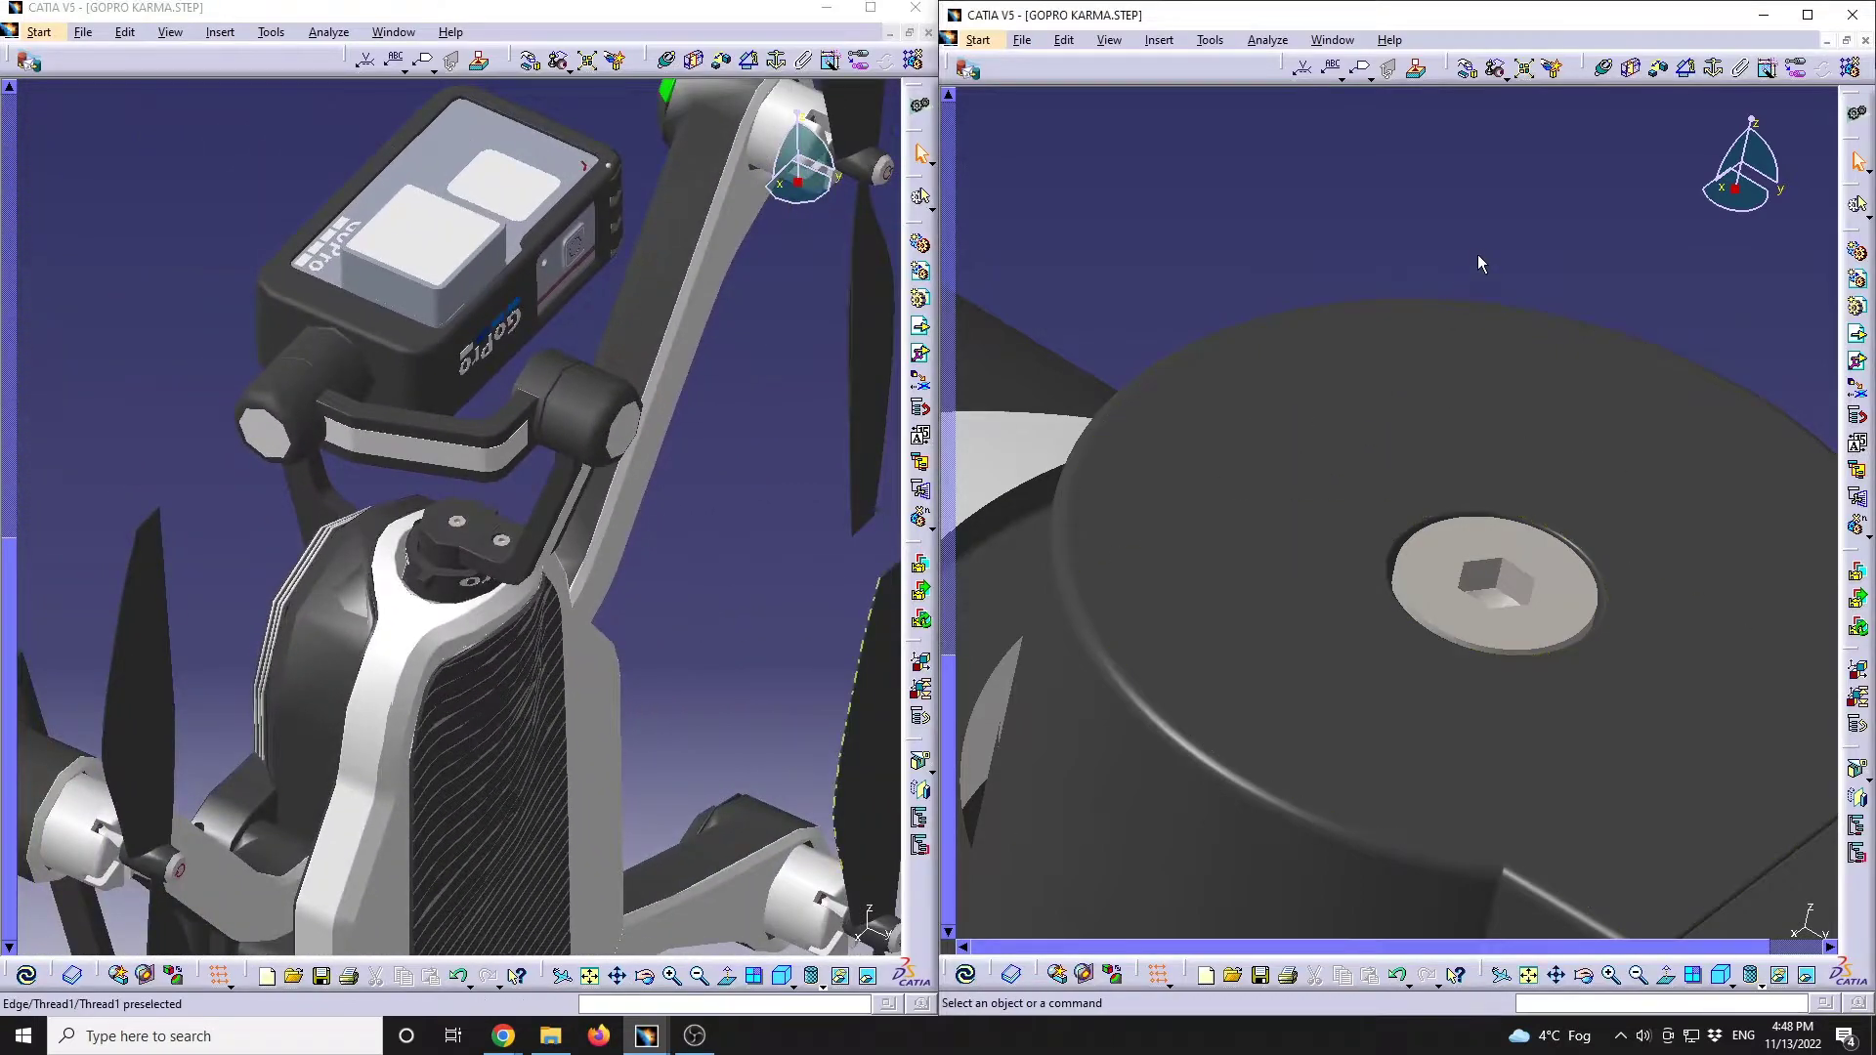
middle_click_drag(1478, 260, 1497, 617)
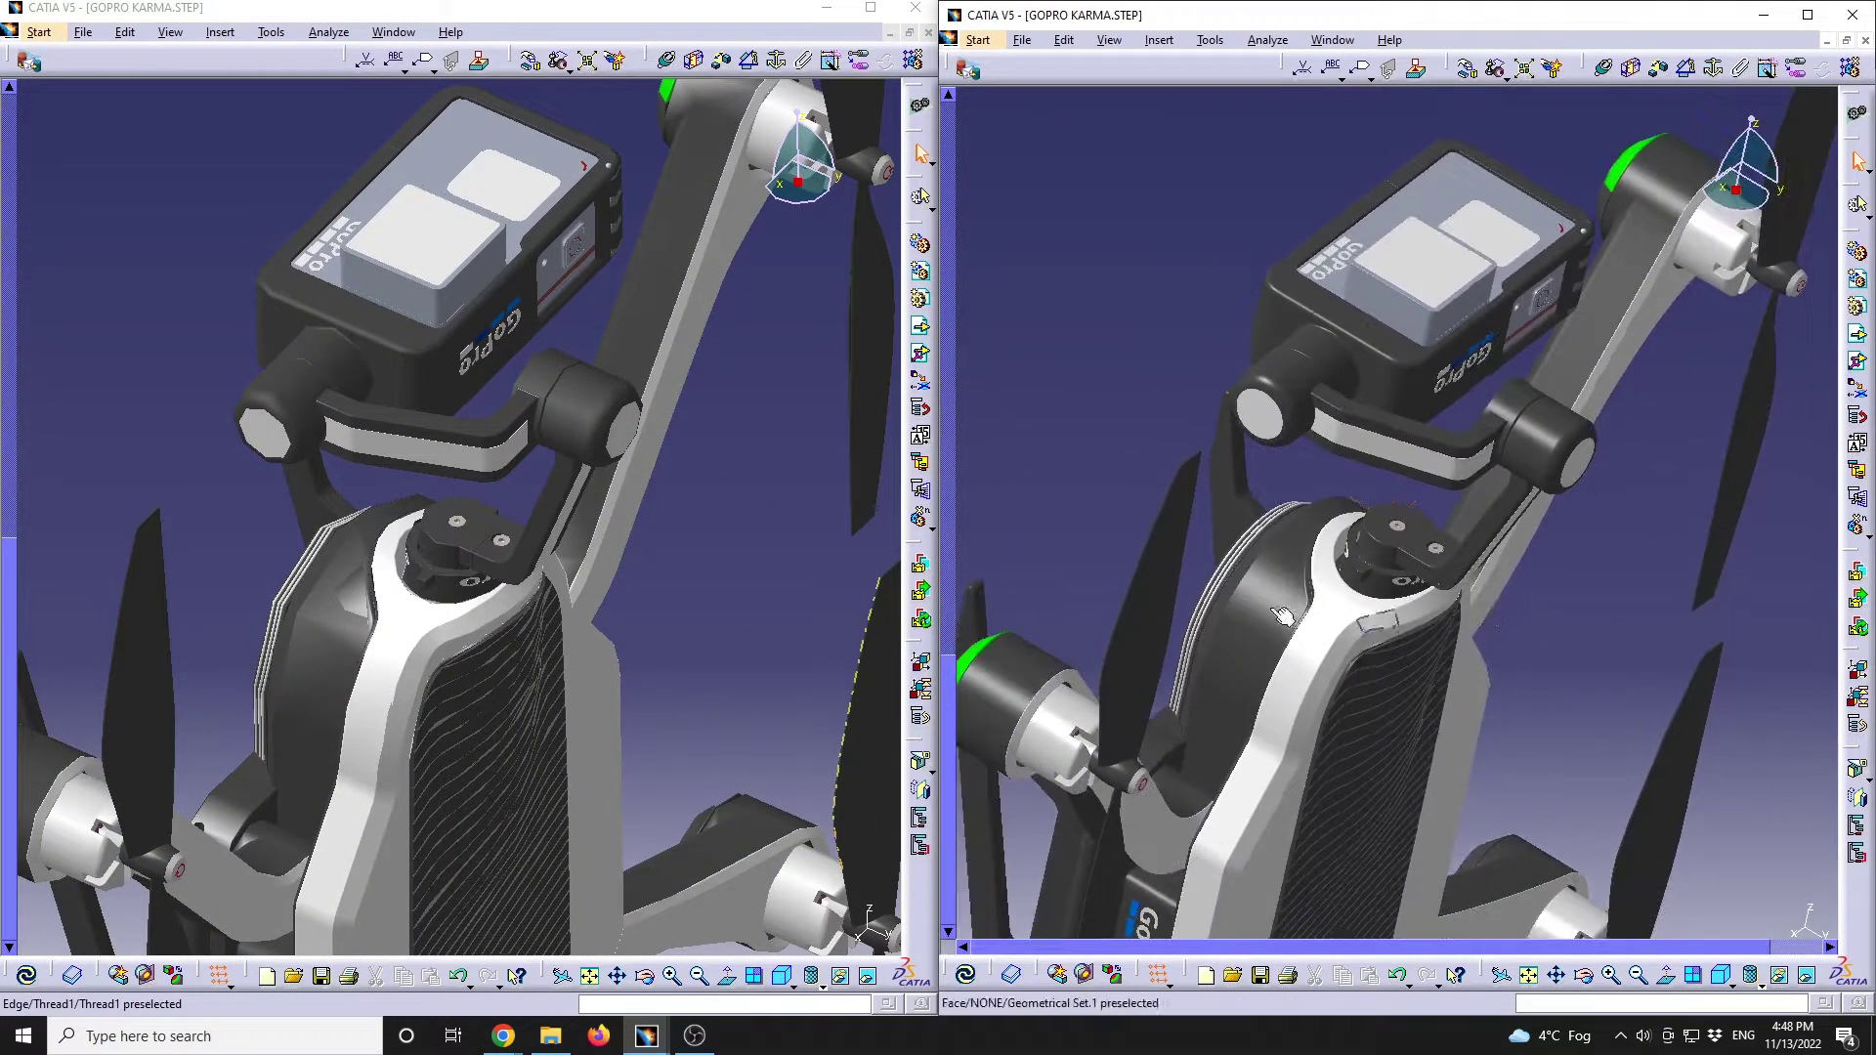
middle_click_drag(720, 453, 510, 606)
middle_click_drag(1554, 661, 1455, 527)
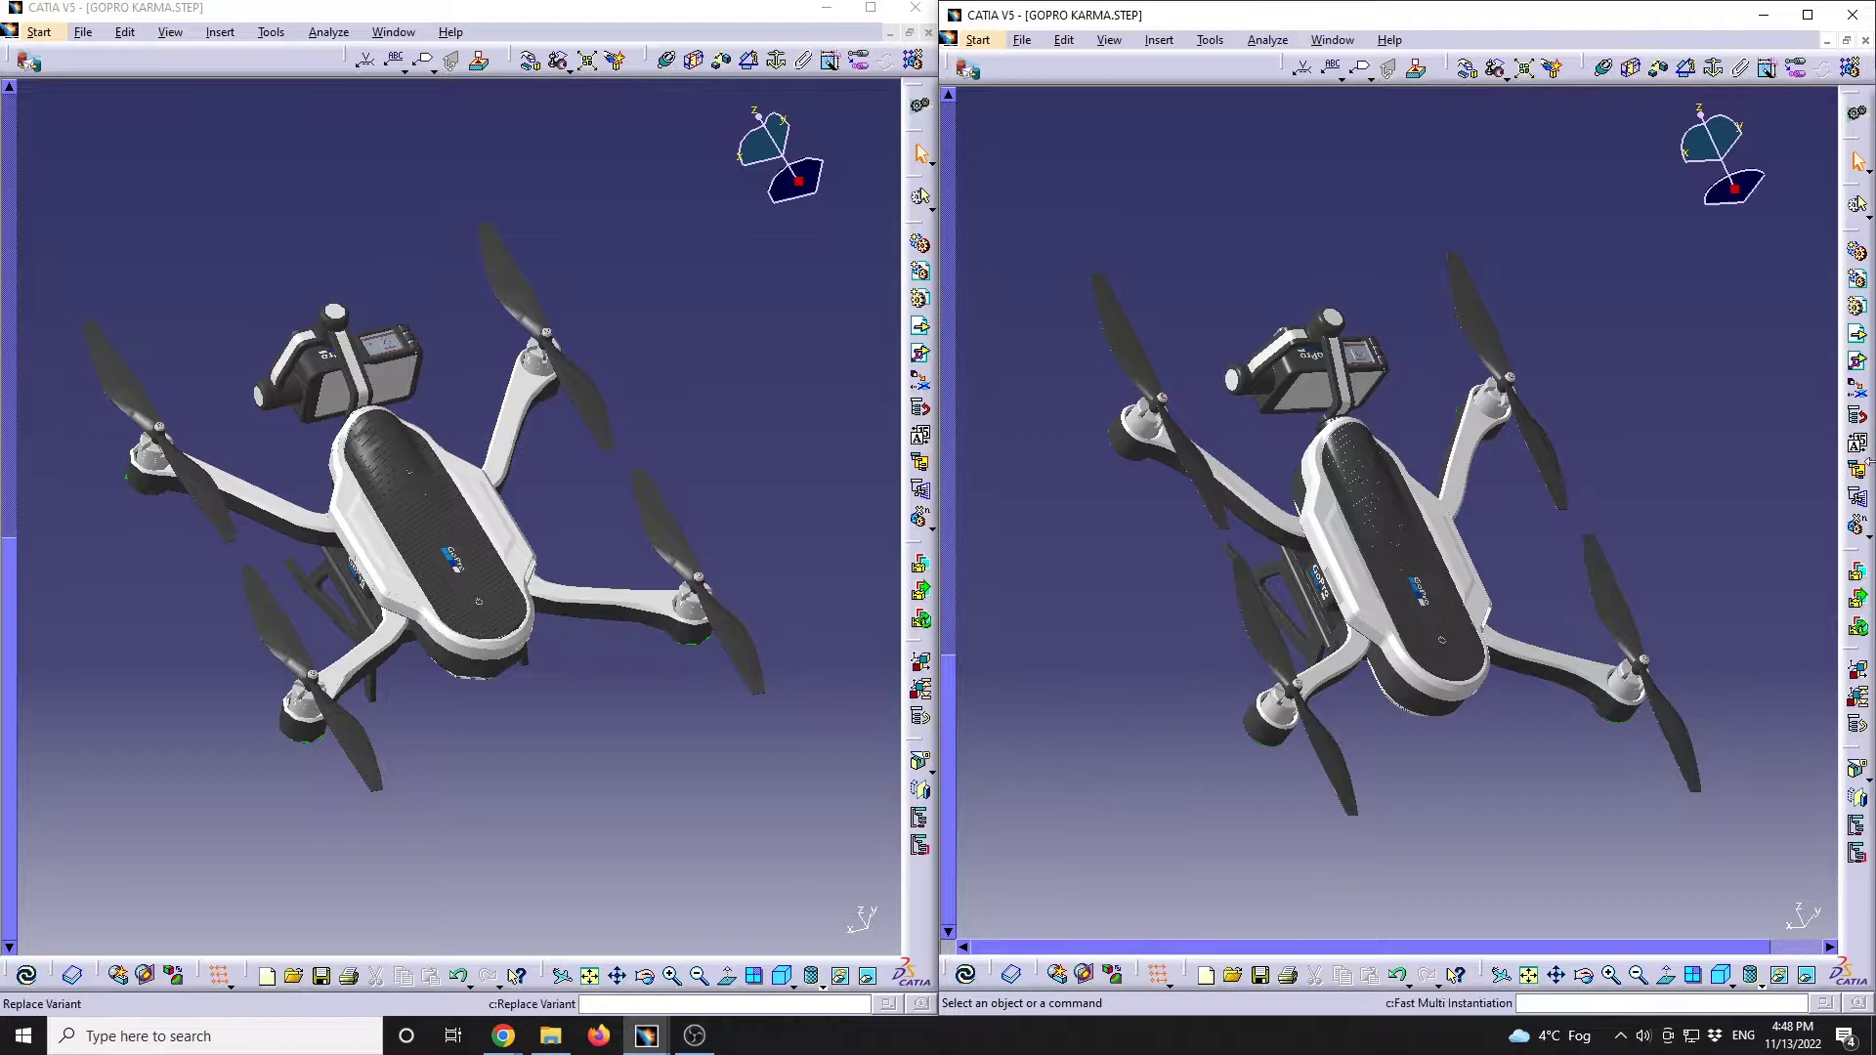
middle_click_drag(1255, 479, 1276, 623)
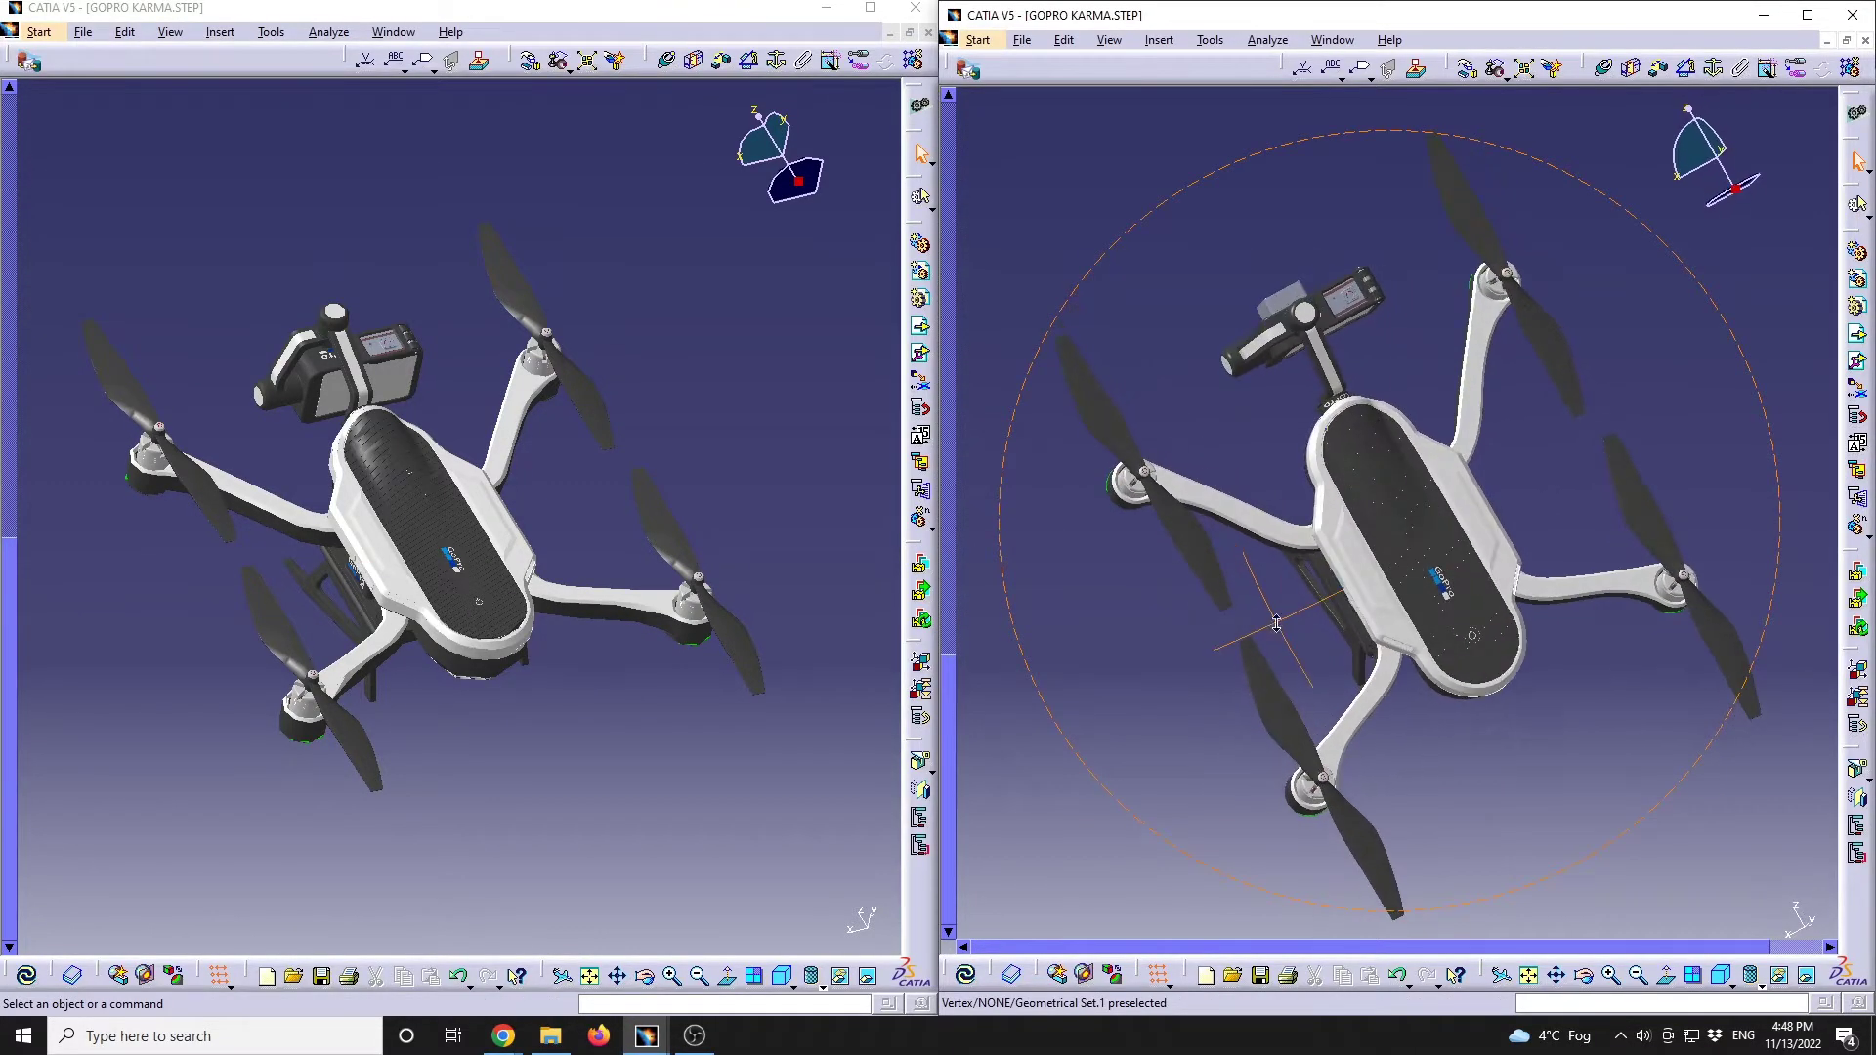
middle_click_drag(1338, 510, 1278, 511)
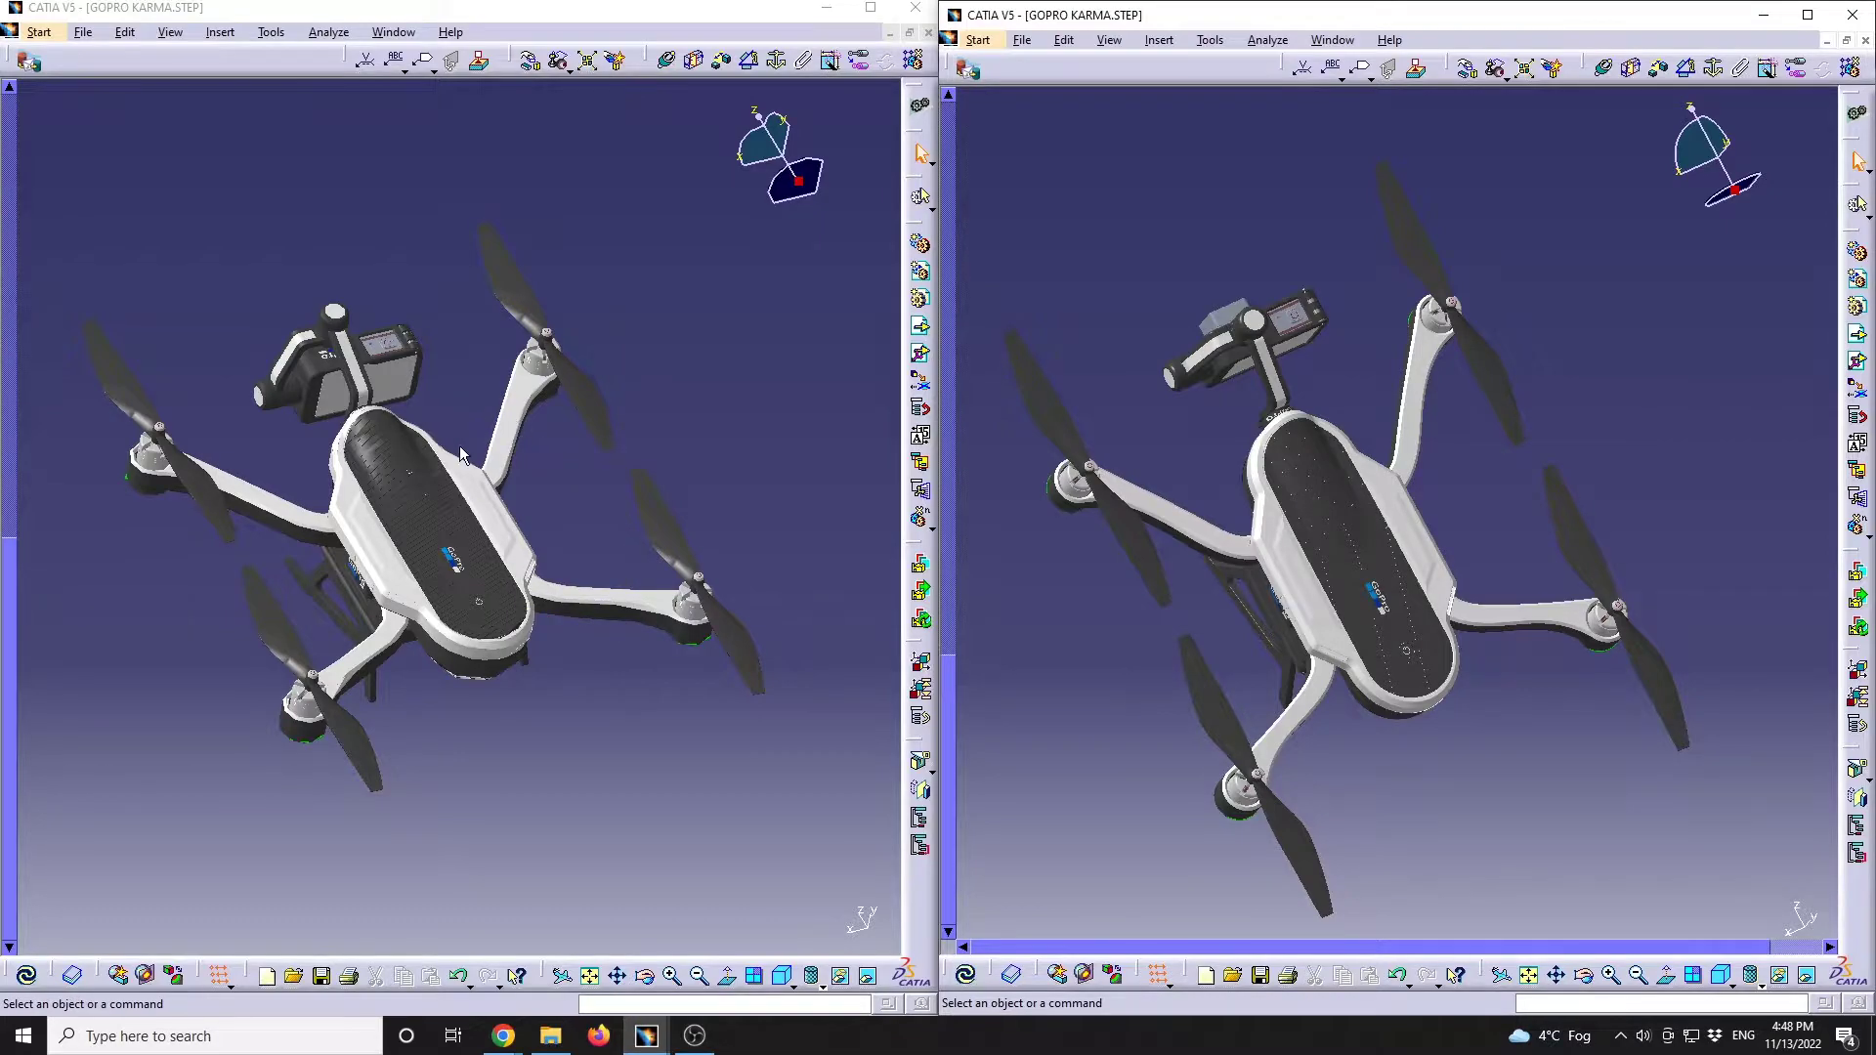
Zoom both windows in on the drone's striped top body
middle_click_drag(462, 456, 650, 440)
middle_click_drag(732, 627, 618, 430)
middle_click_drag(1491, 571, 1432, 489)
middle_click_drag(1099, 733, 1570, 515)
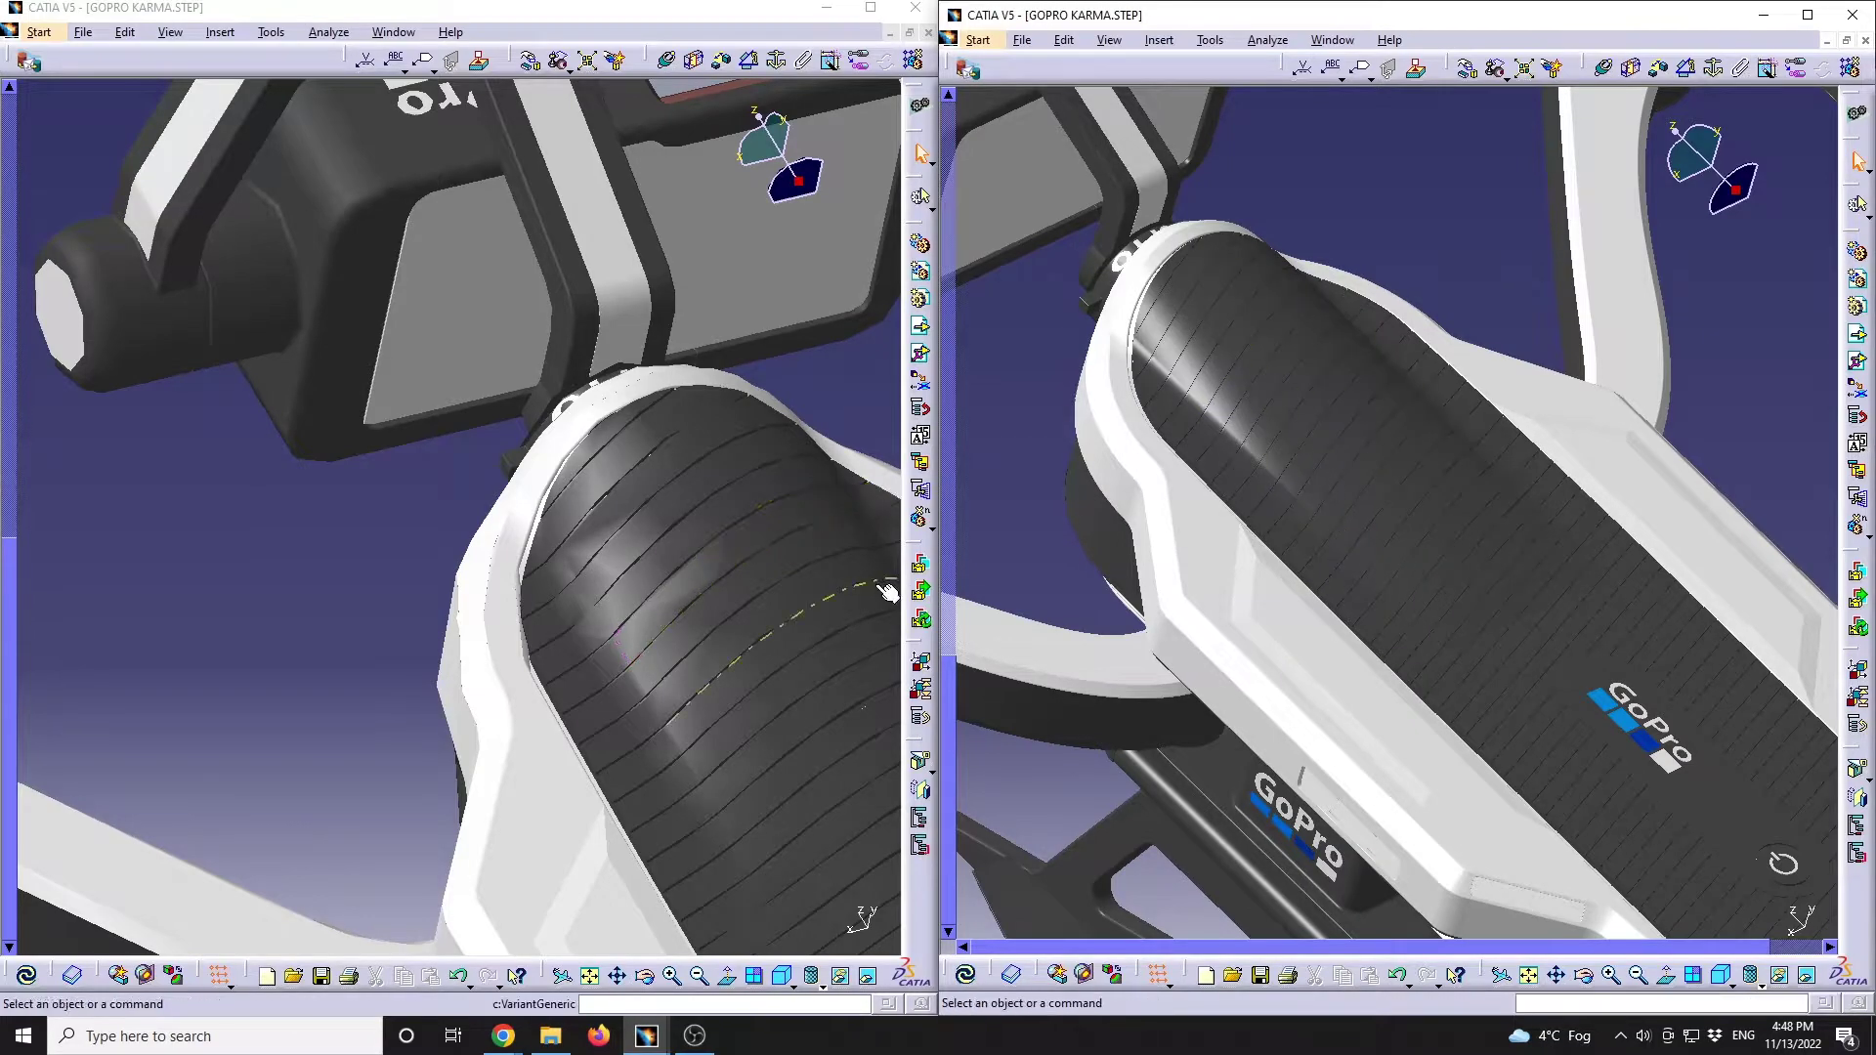
Pan and zoom both windows onto the camera's red-ringed button
middle_click_drag(693, 618, 637, 695)
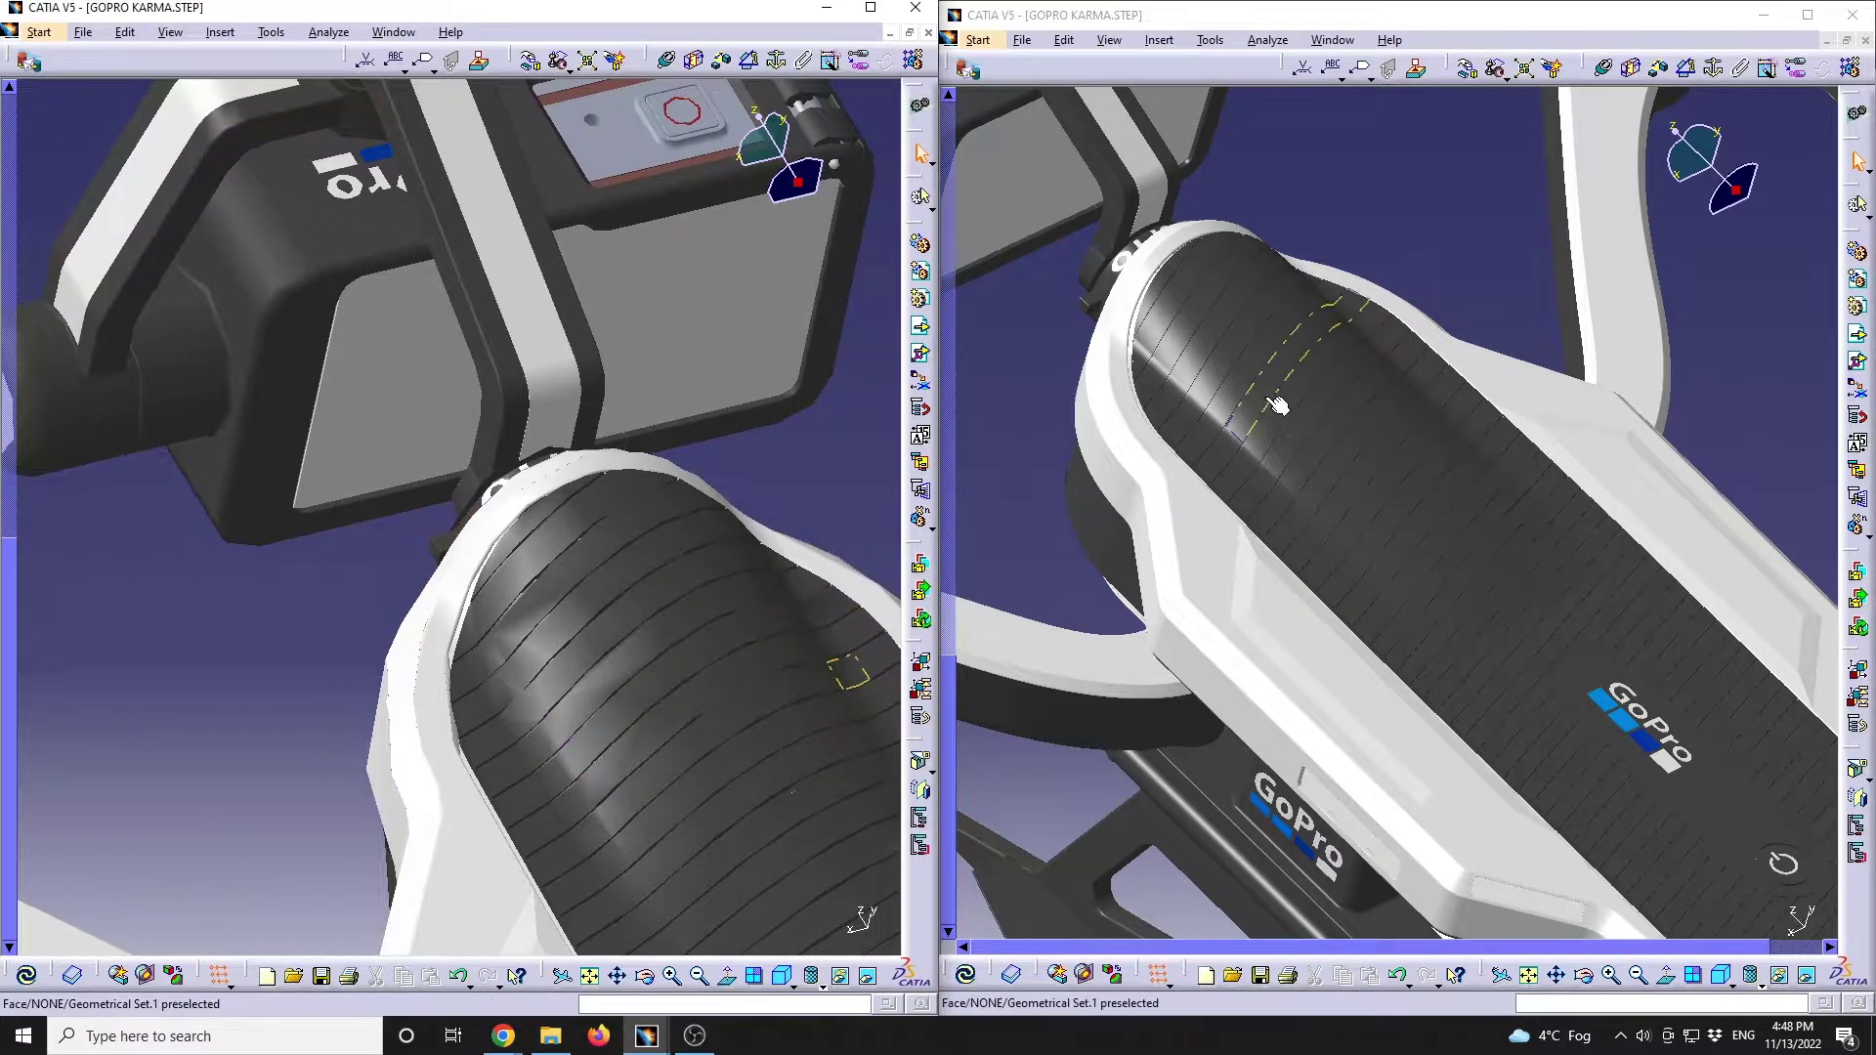
middle_click_drag(1270, 400, 1448, 620)
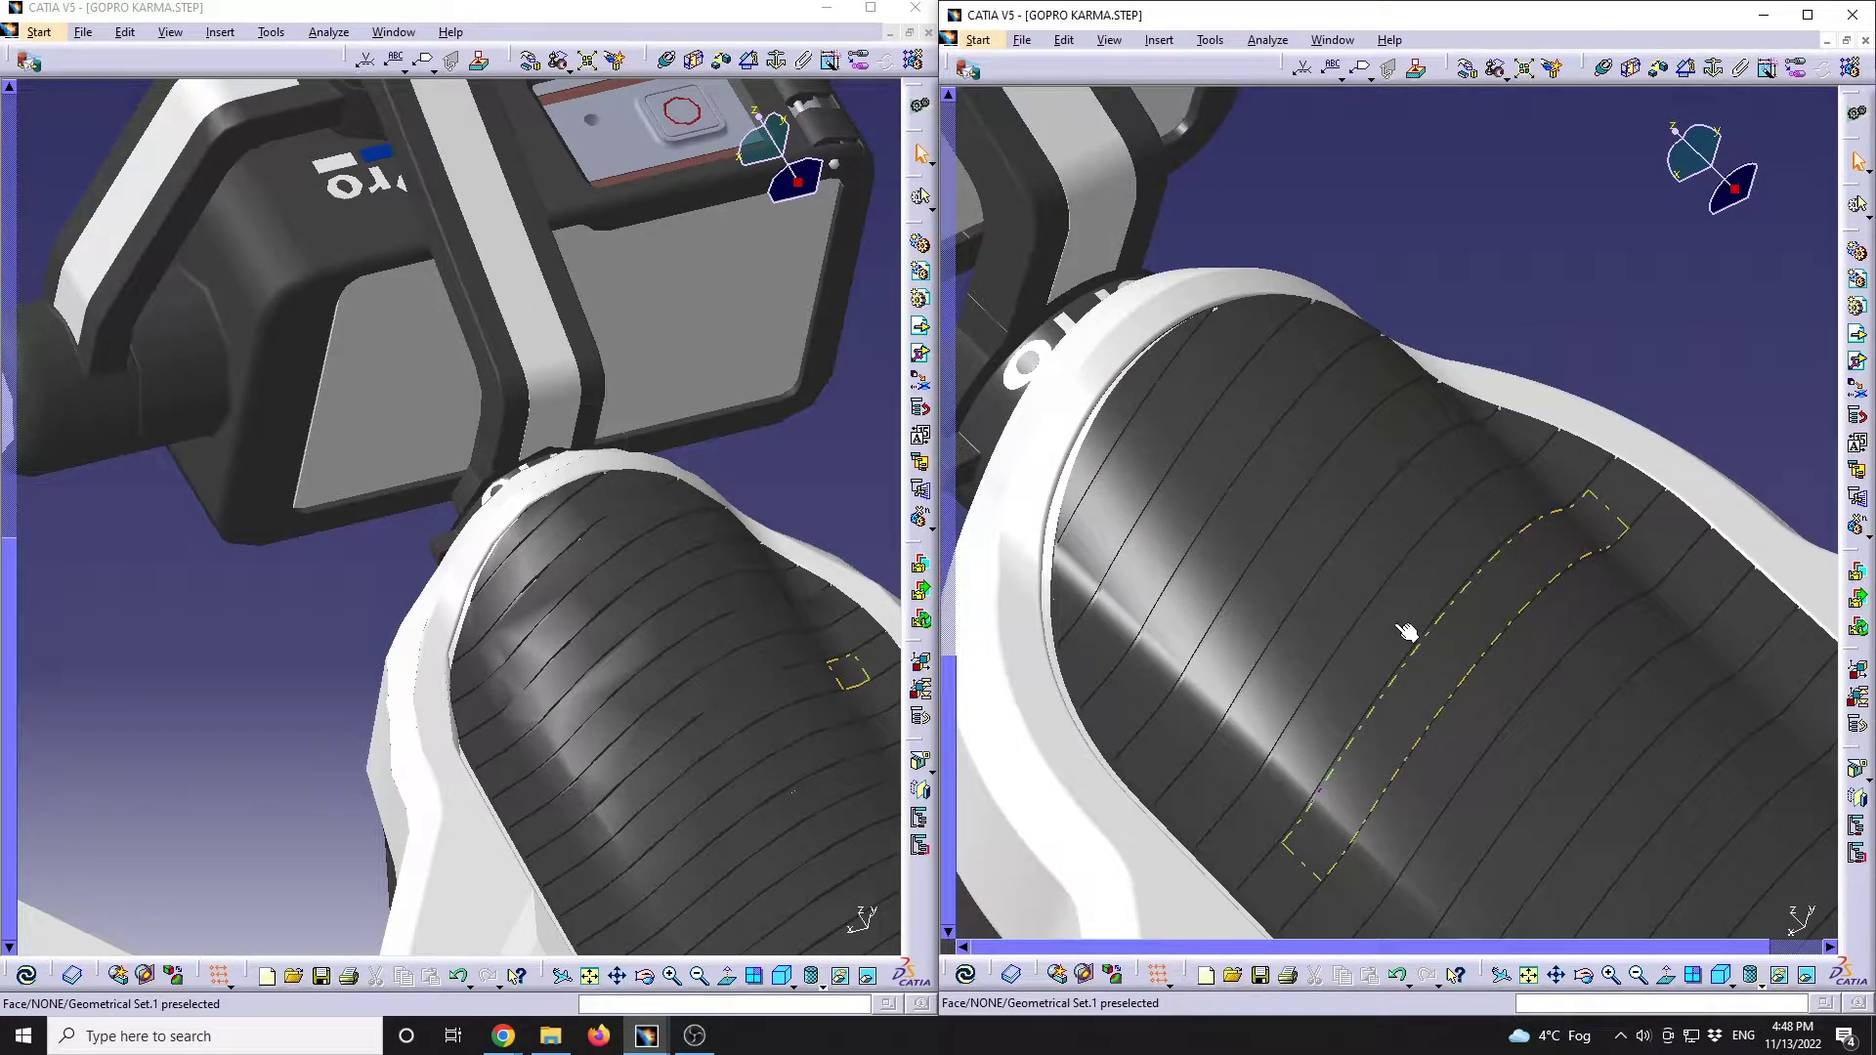
middle_click_drag(676, 344, 718, 634)
middle_click_drag(1155, 185, 1289, 503)
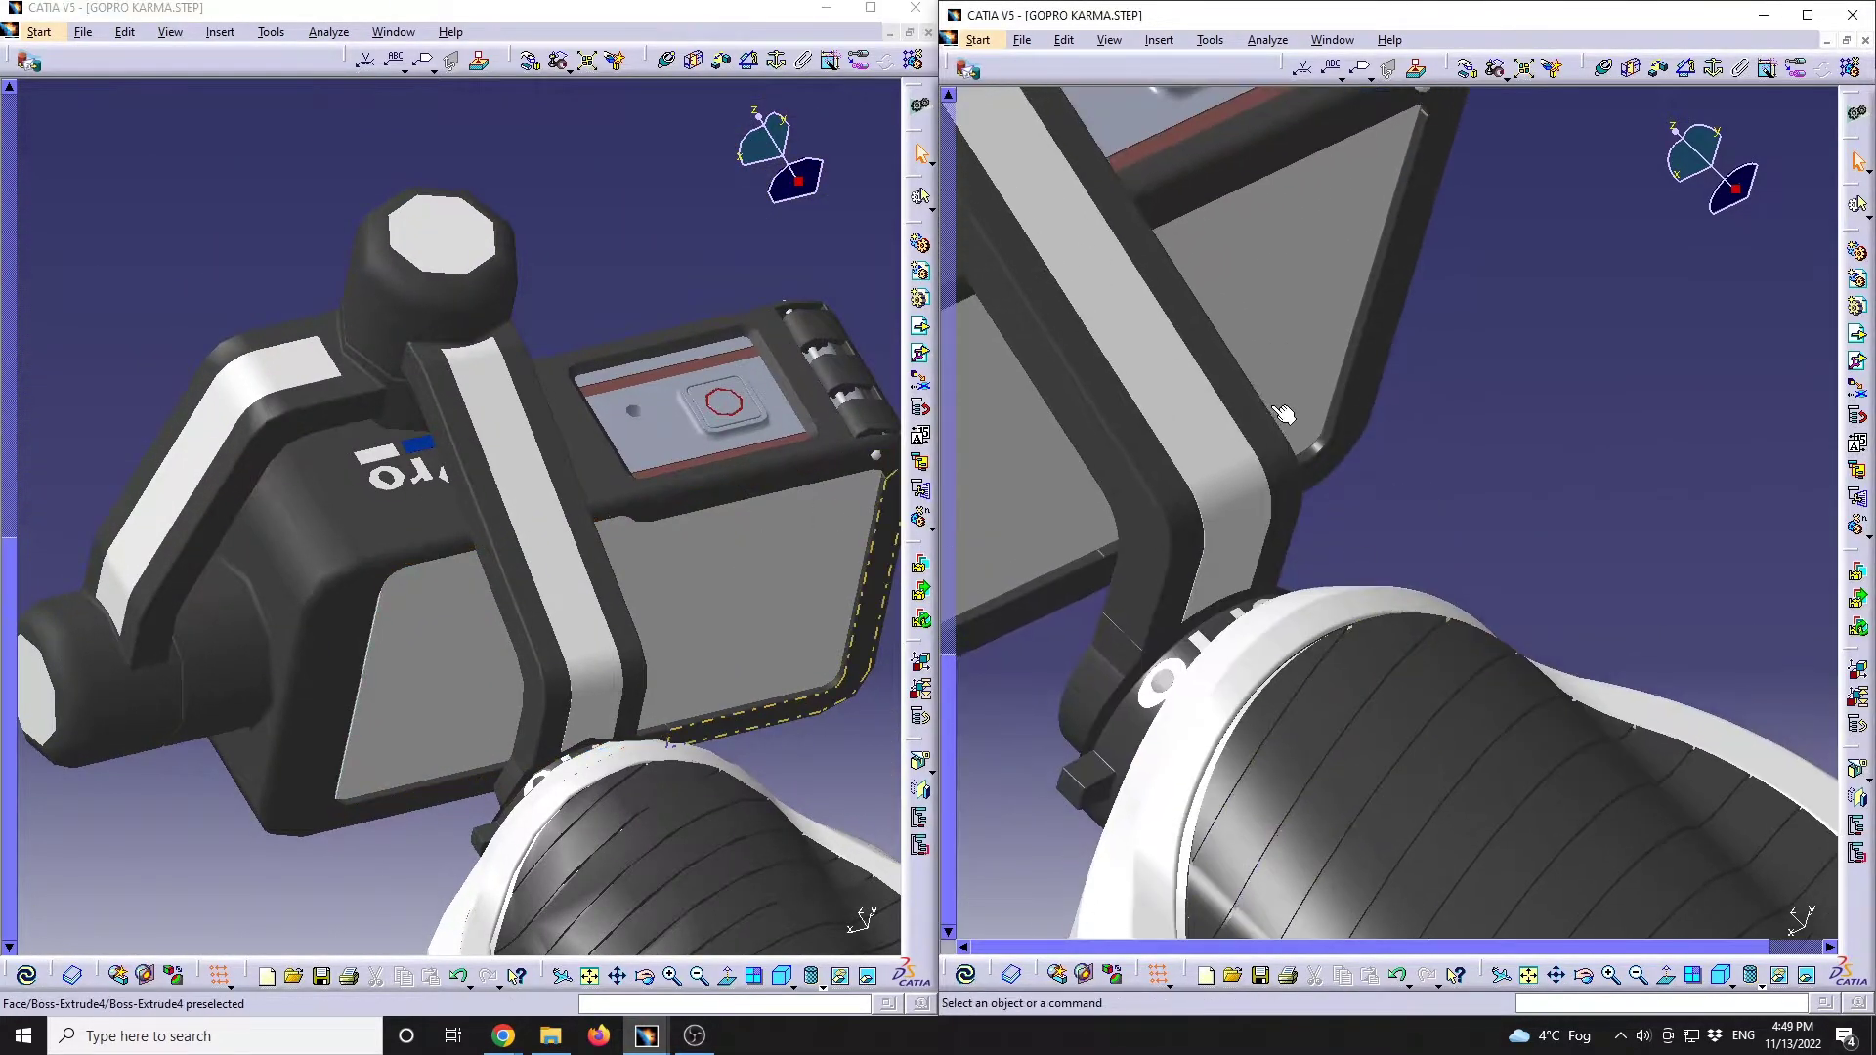
middle_click_drag(1274, 406, 1434, 613)
middle_click_drag(1356, 436, 1295, 674)
middle_click_drag(1294, 674, 1270, 532, "ctrl")
middle_click_drag(1270, 533, 1466, 518)
mouse_move(752, 469)
middle_mouse_down()
mouse_move(689, 581)
mouse_move(716, 459)
middle_mouse_up()
middle_click_drag(867, 465, 350, 522)
Bring the small hole beside the button into close view in both windows
middle_click_drag(1161, 511, 1426, 602)
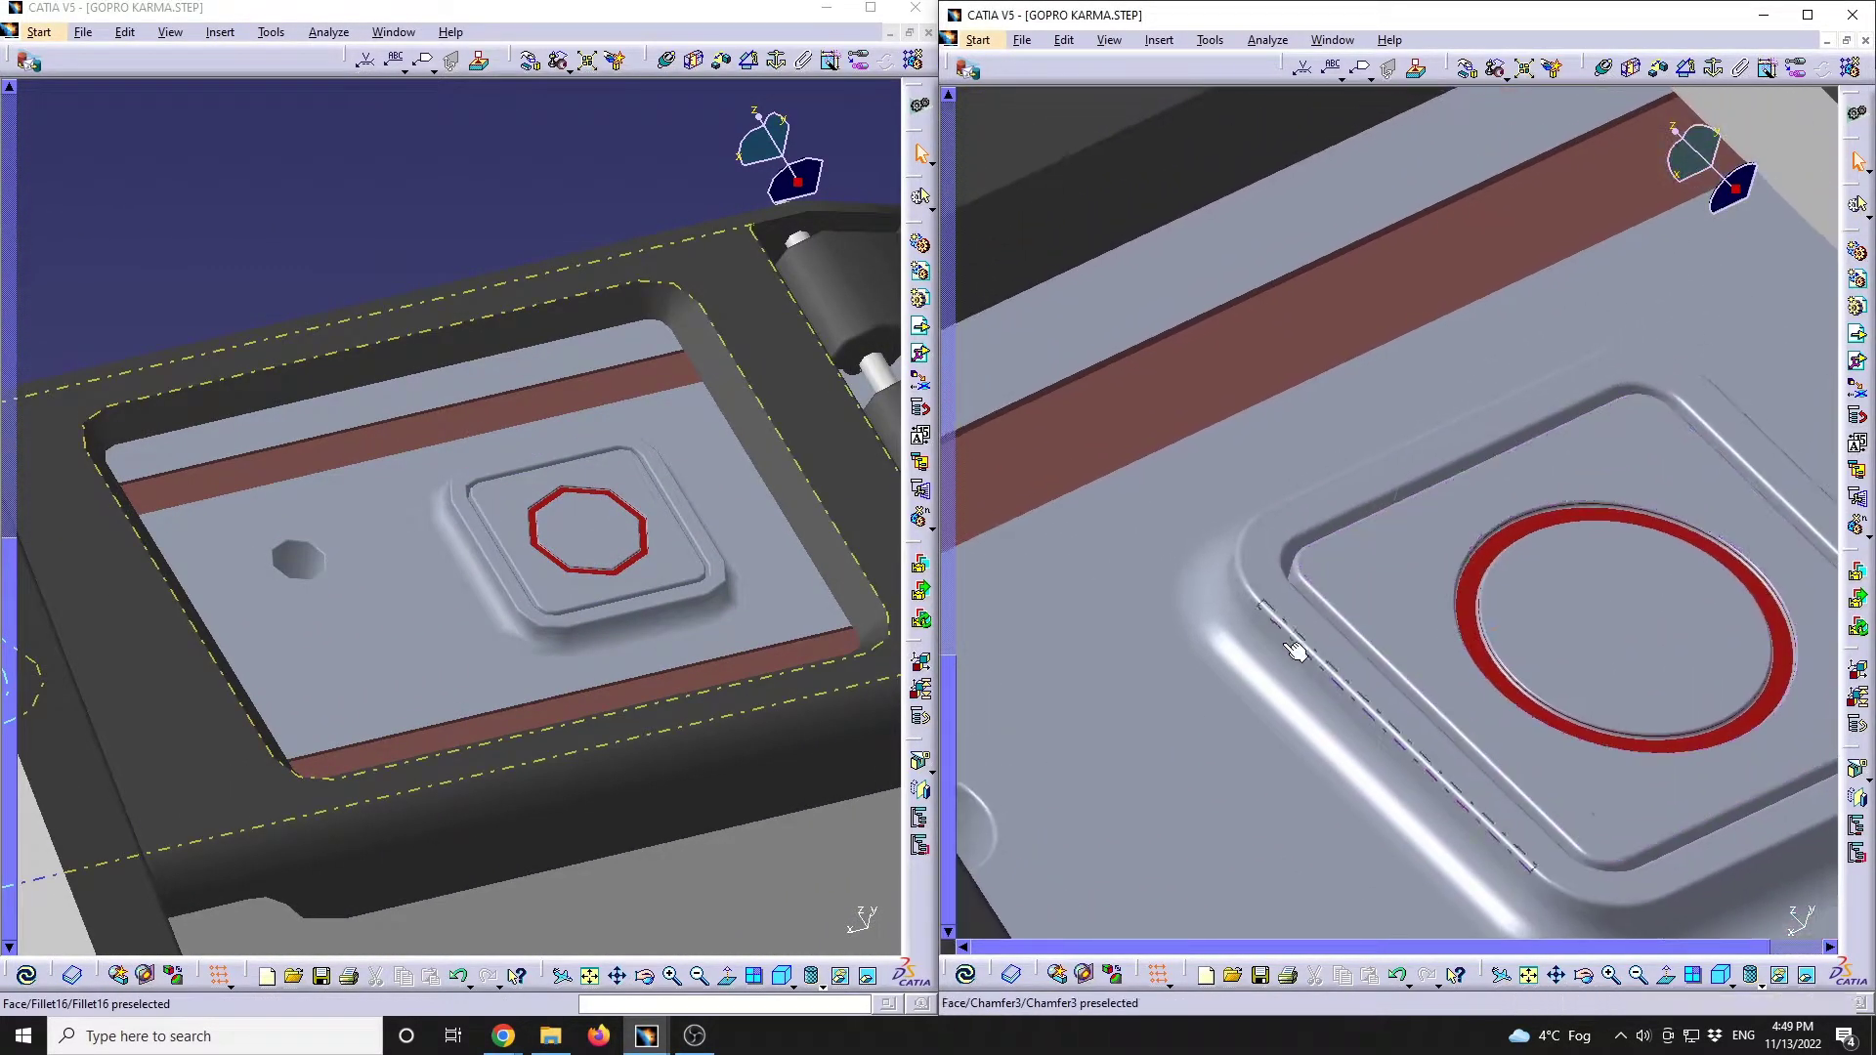
middle_click_drag(967, 821, 1198, 691)
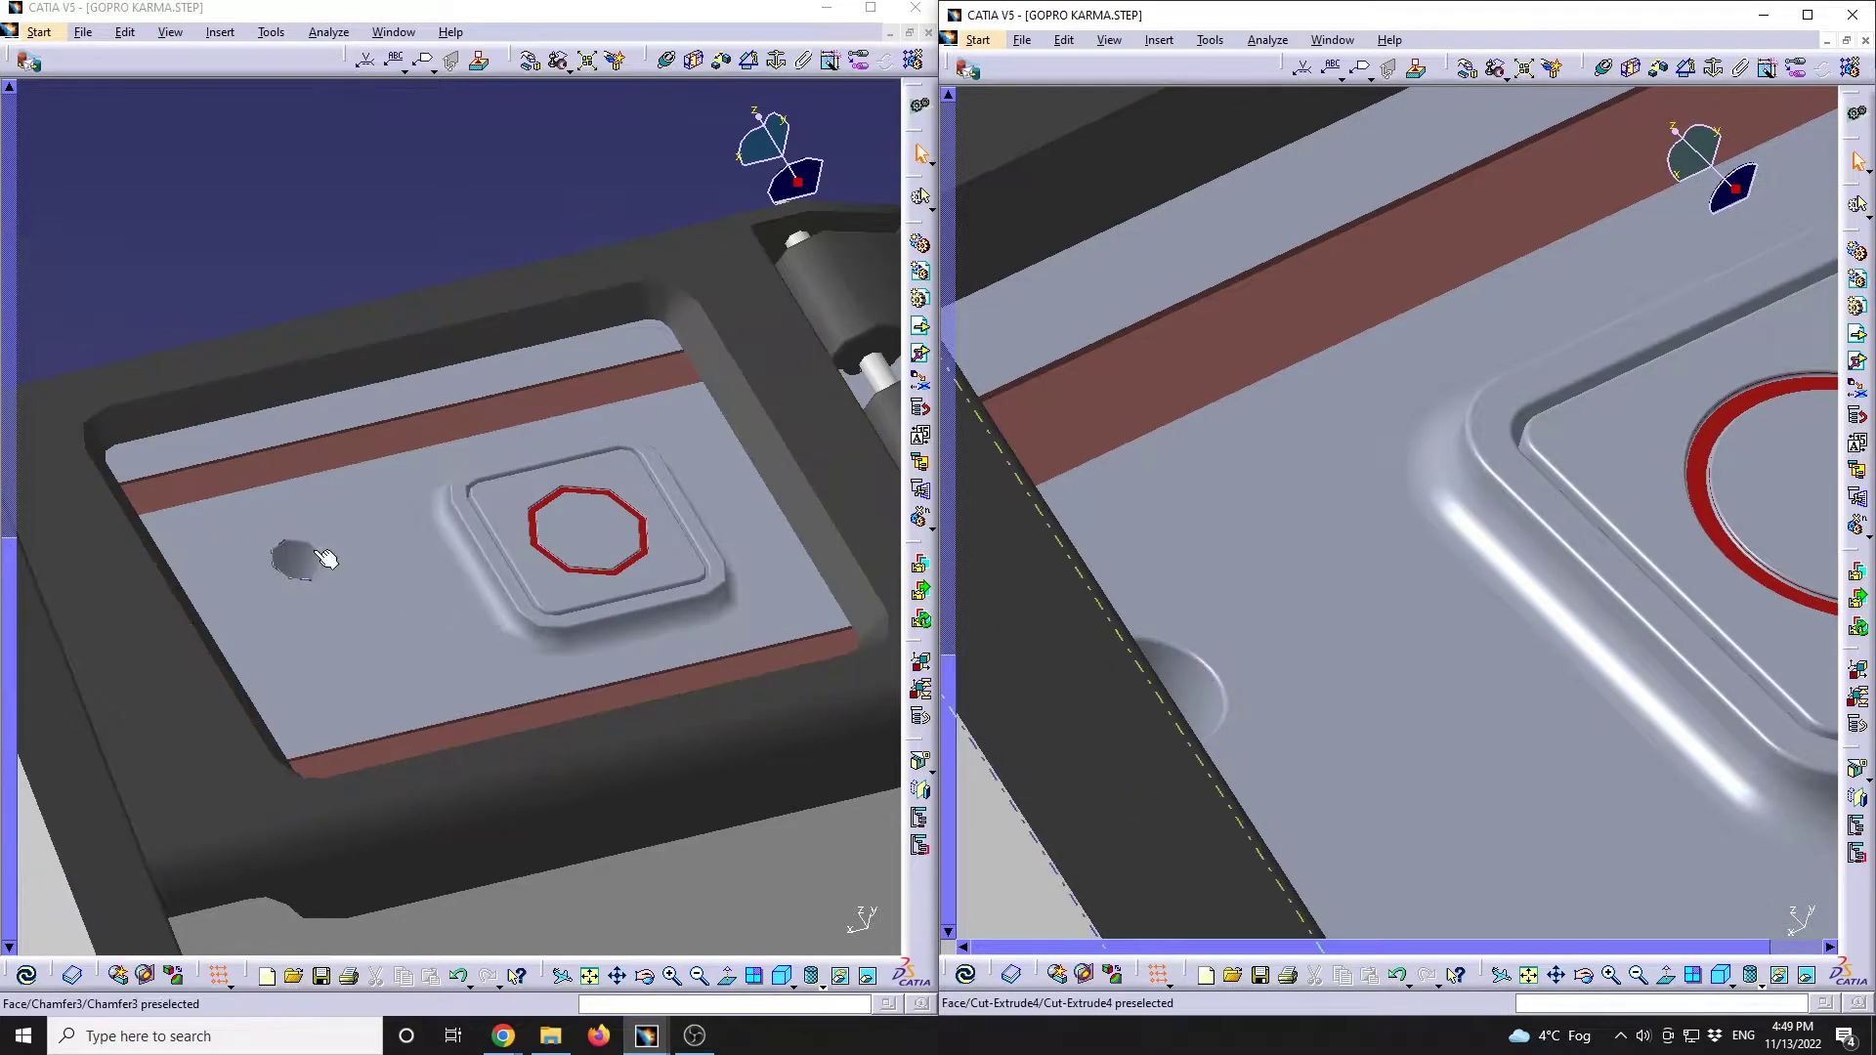
middle_click_drag(313, 547, 498, 527)
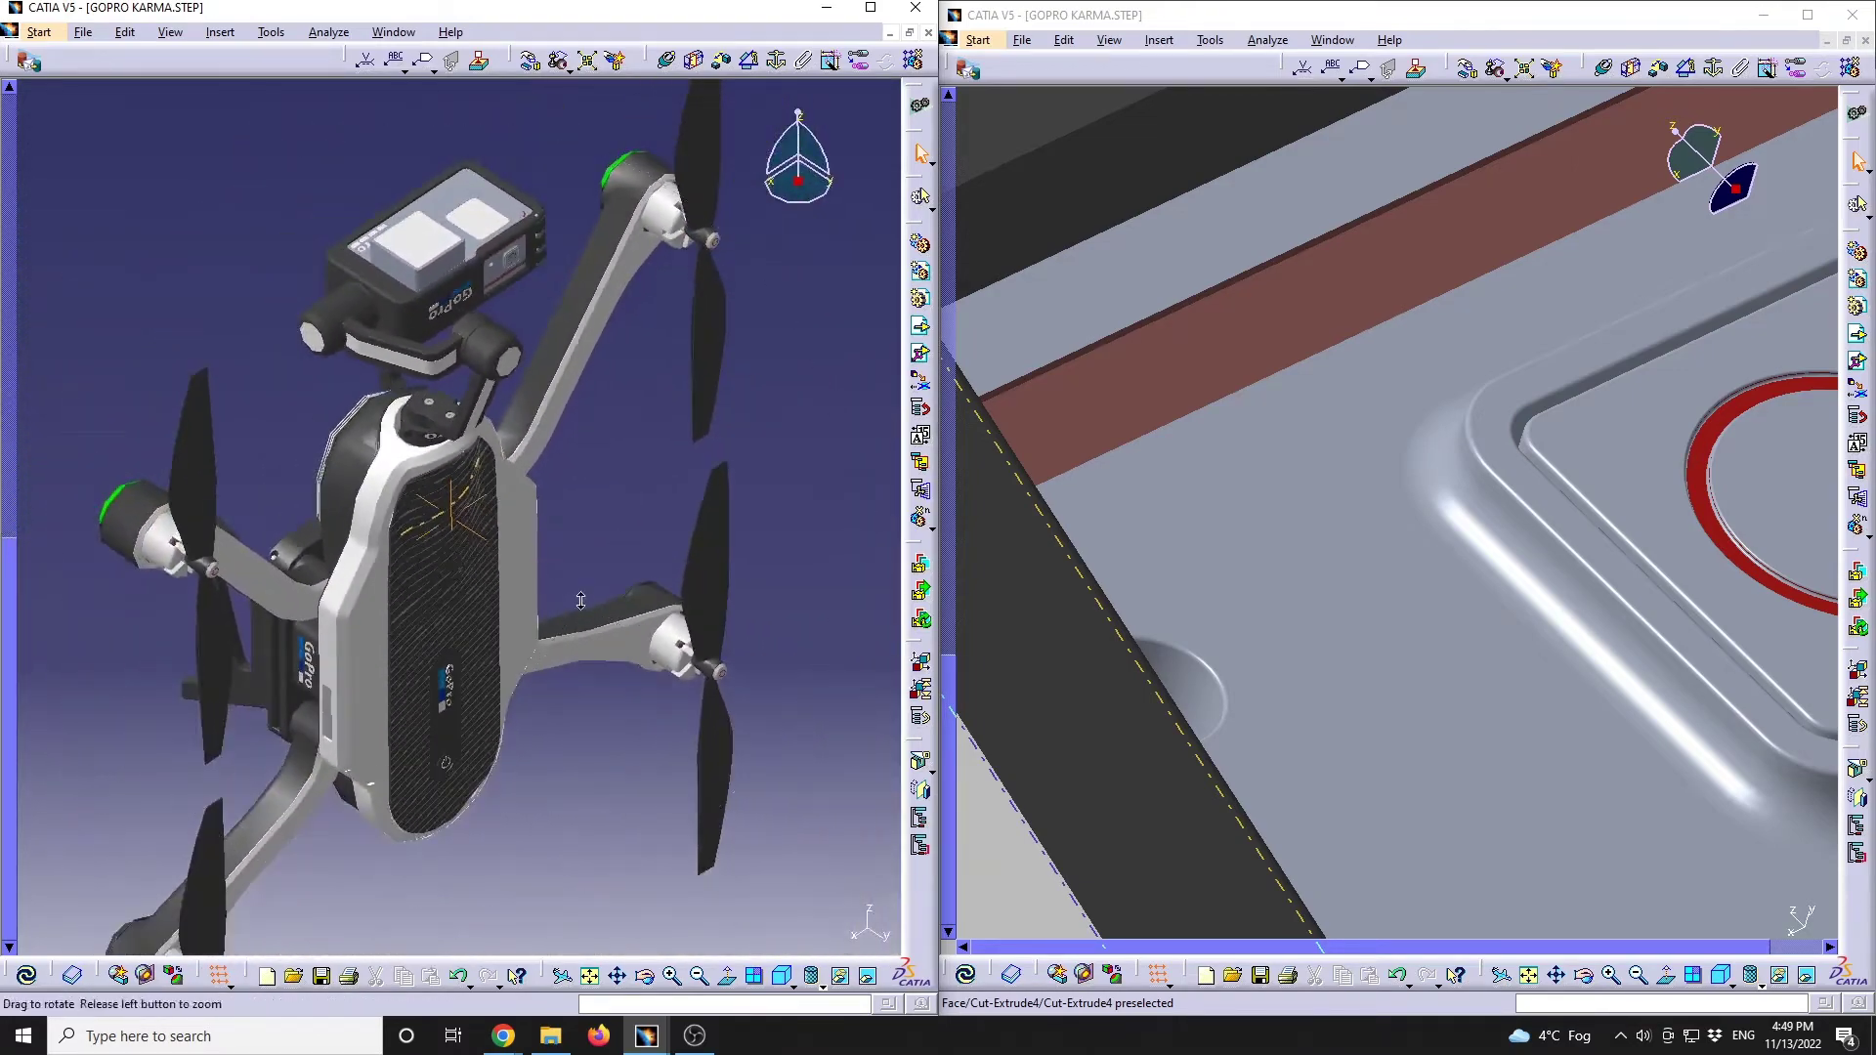
Maximize the left window and zoom in on the gimbal base screws
left_click(868, 10)
middle_click(802, 346)
middle_click_drag(803, 344, 840, 156)
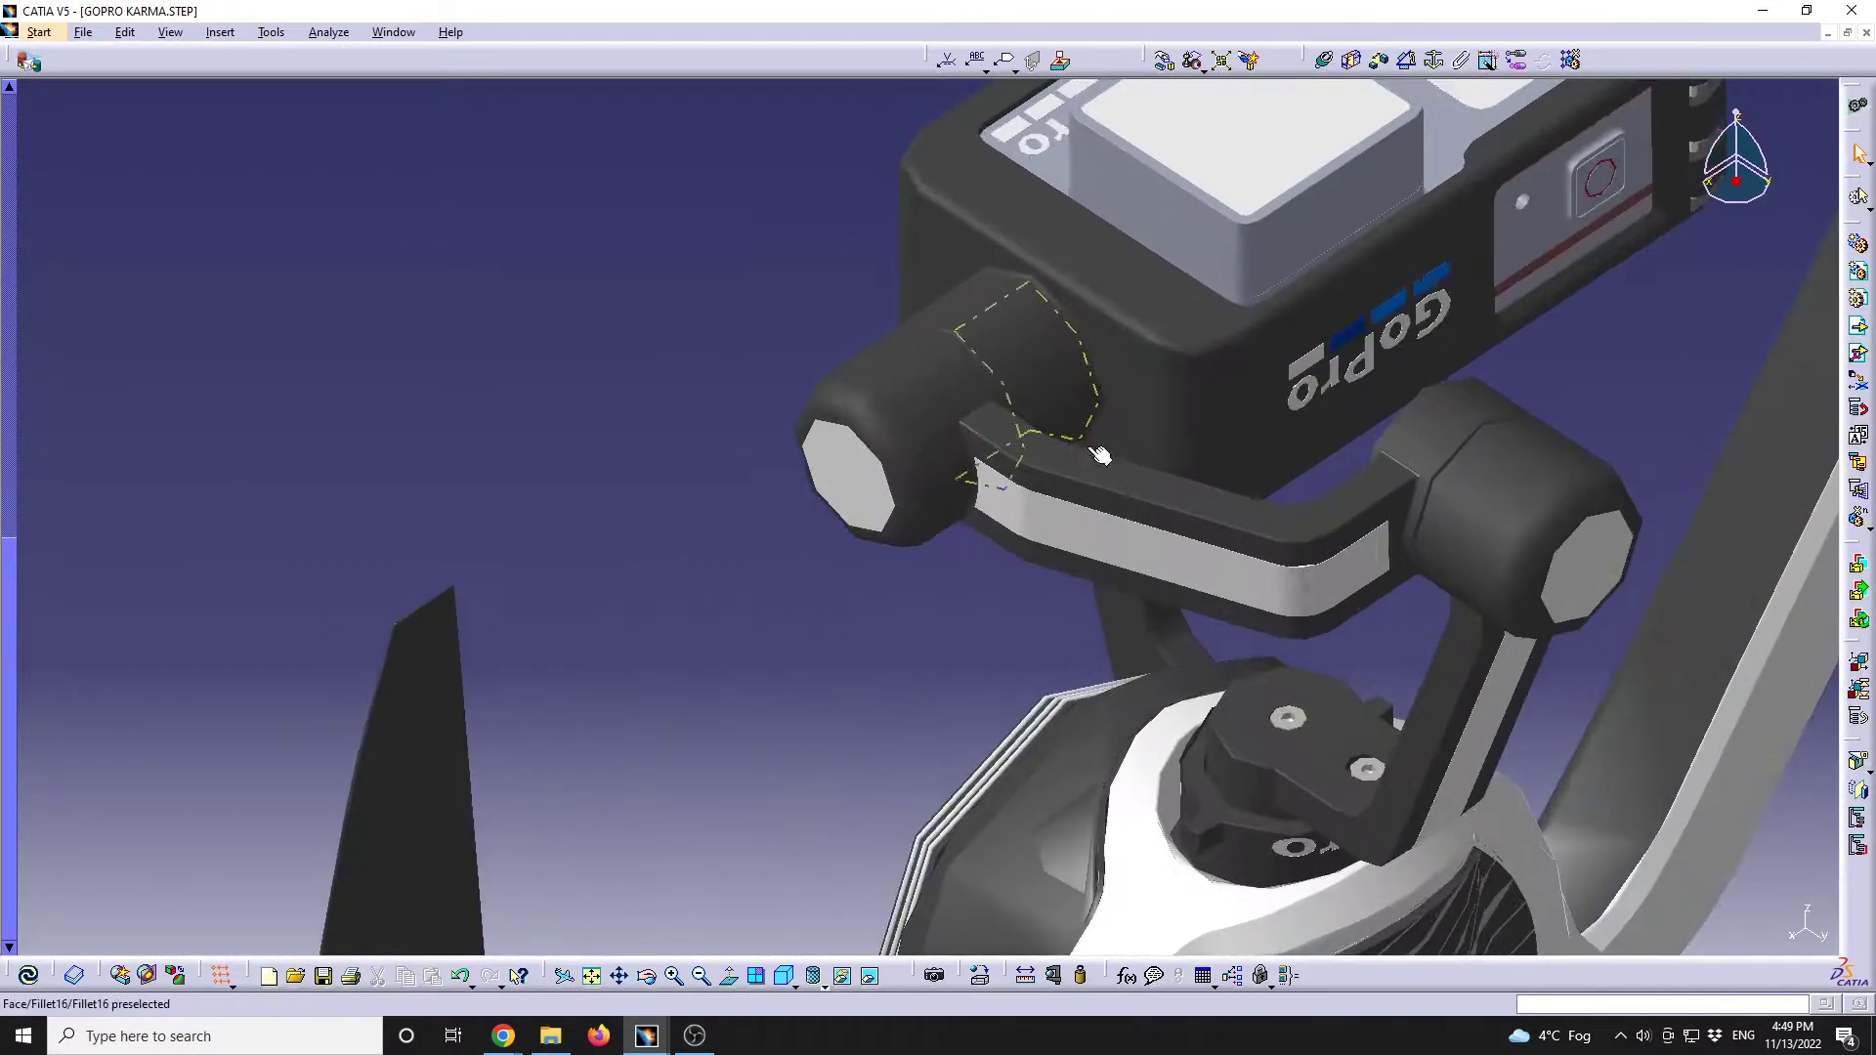
middle_click(1272, 670)
middle_click_drag(1047, 584, 1006, 469)
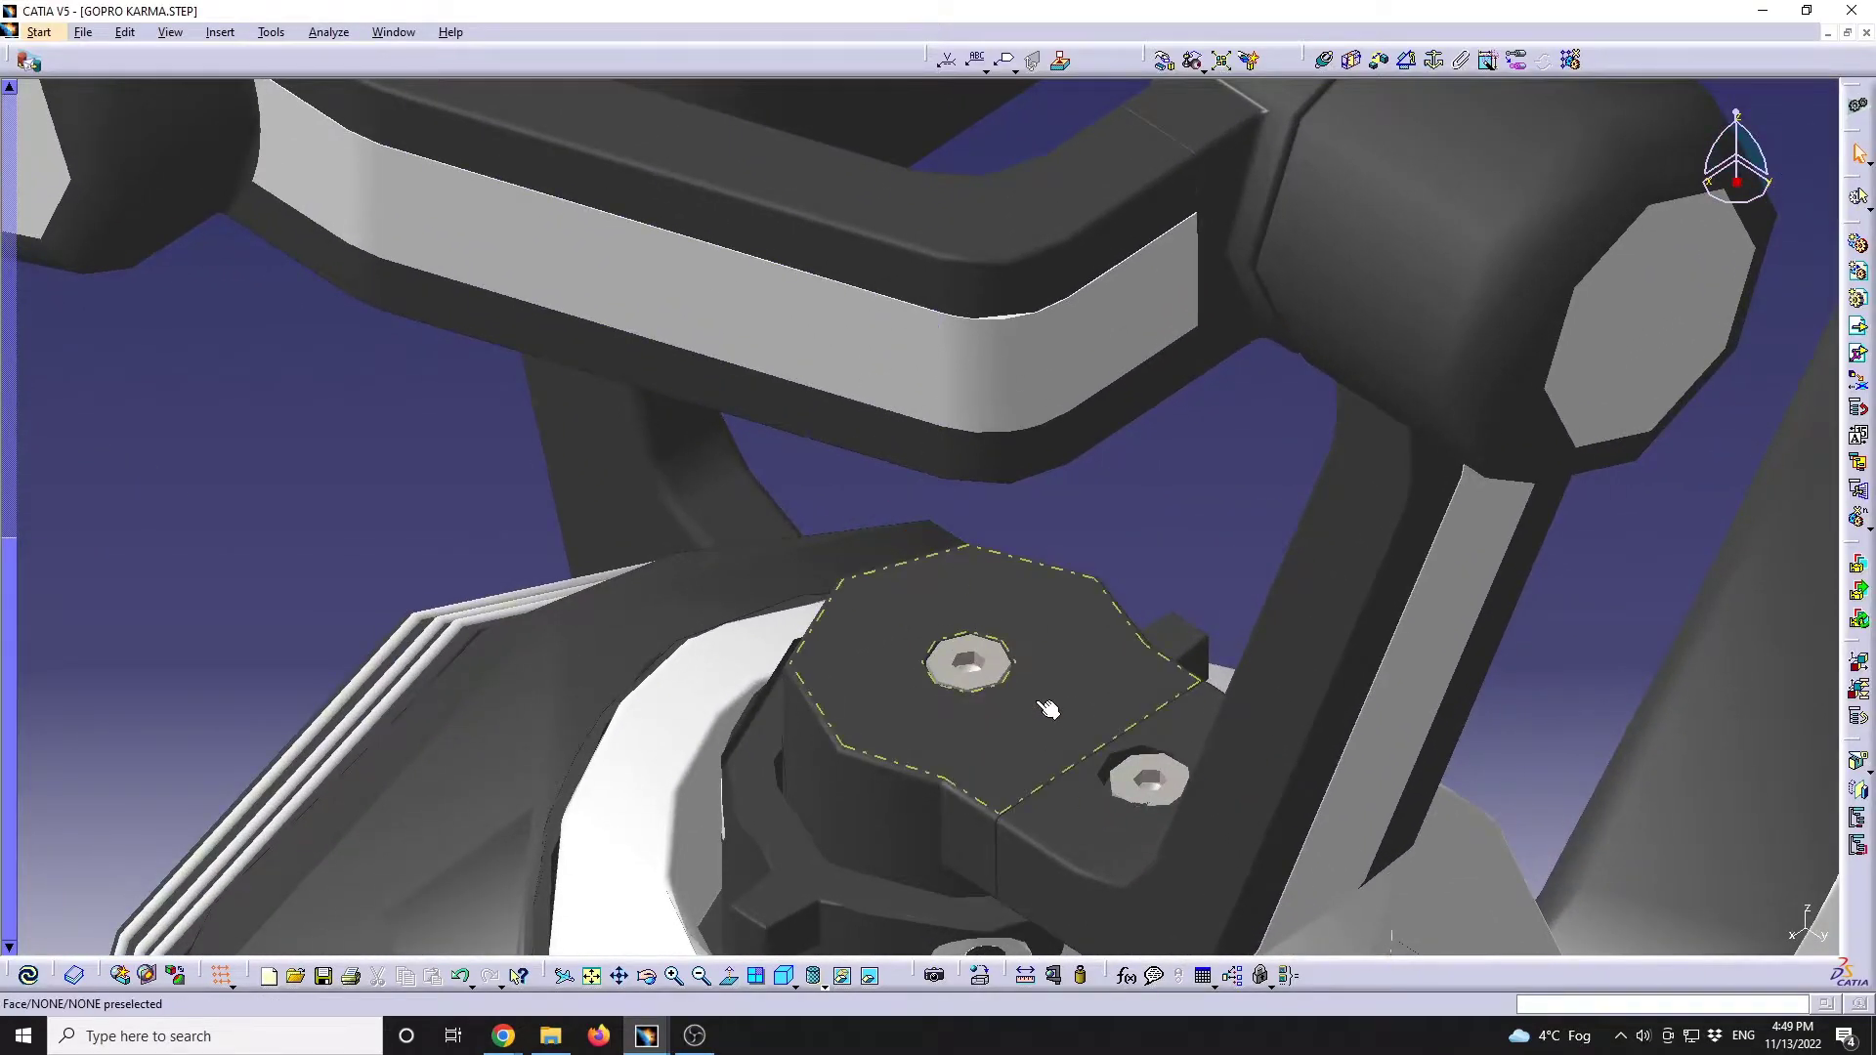
Zoom onto the screw head and center the specification tree graph on it
middle_click_drag(1038, 701, 1017, 381)
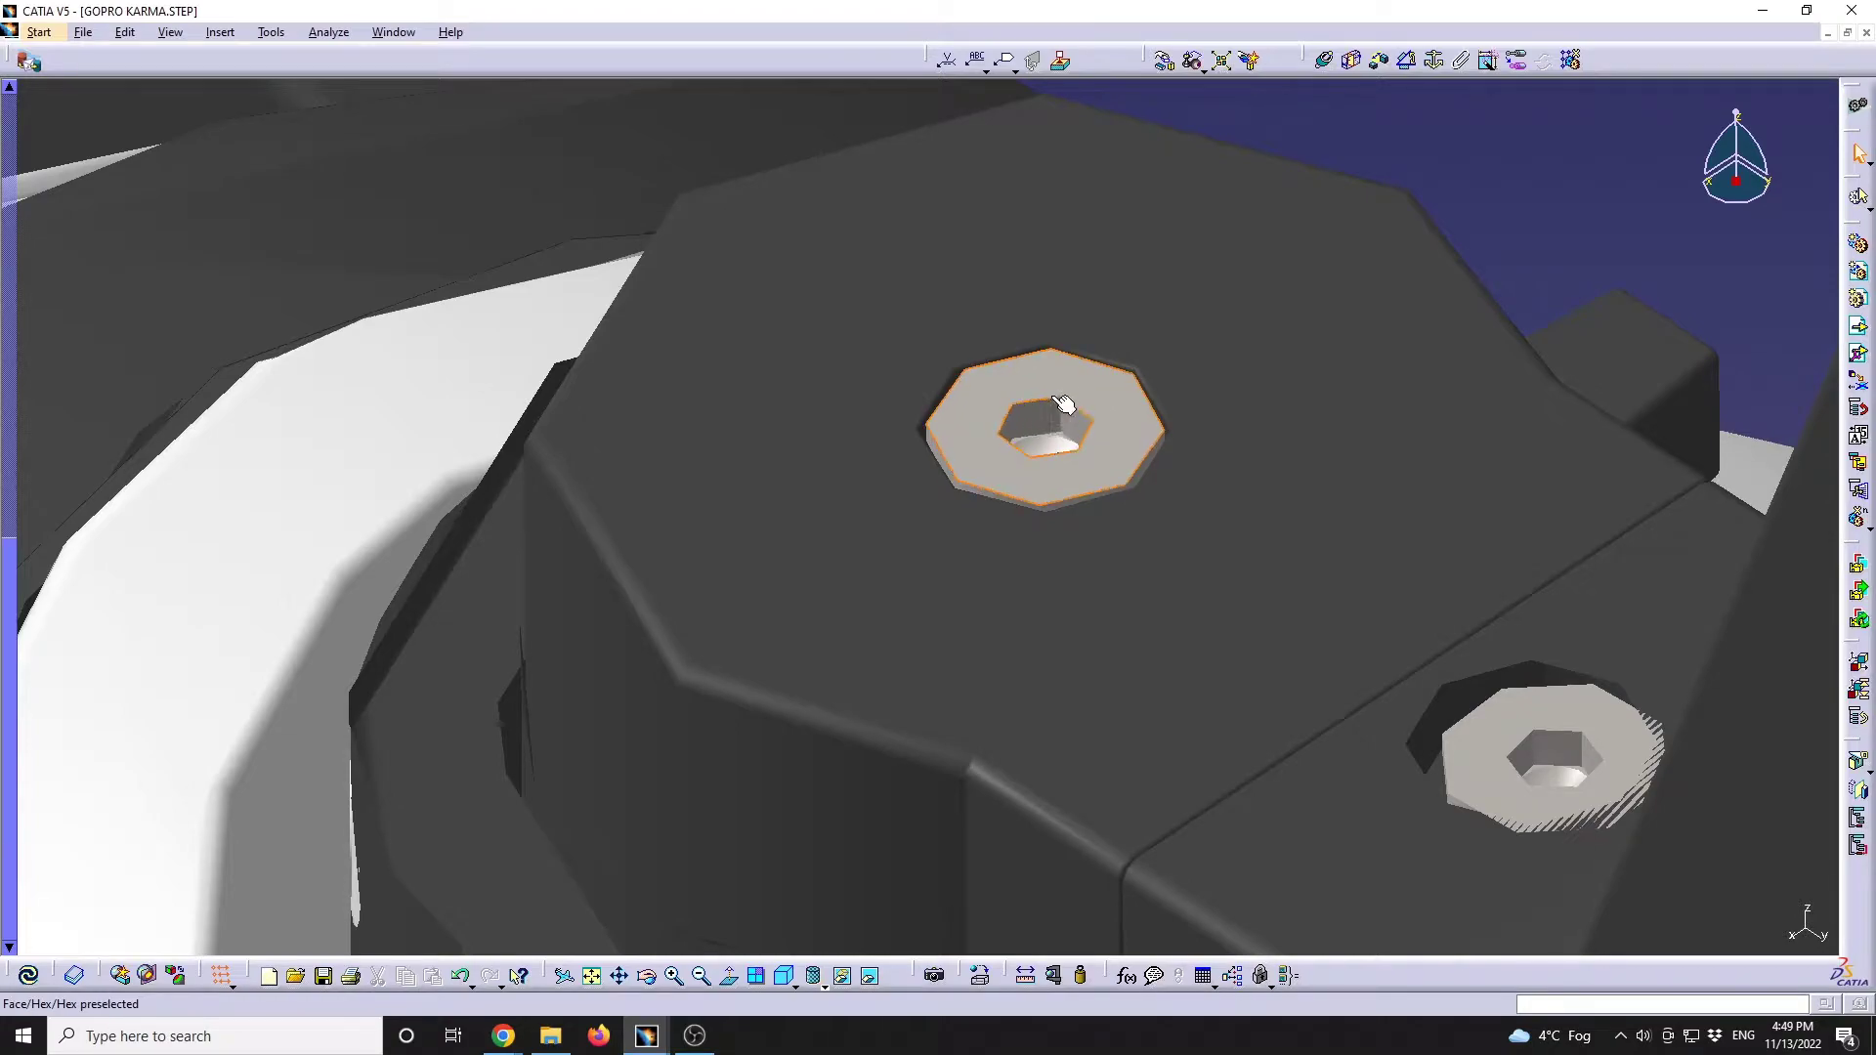
right_click(1135, 412)
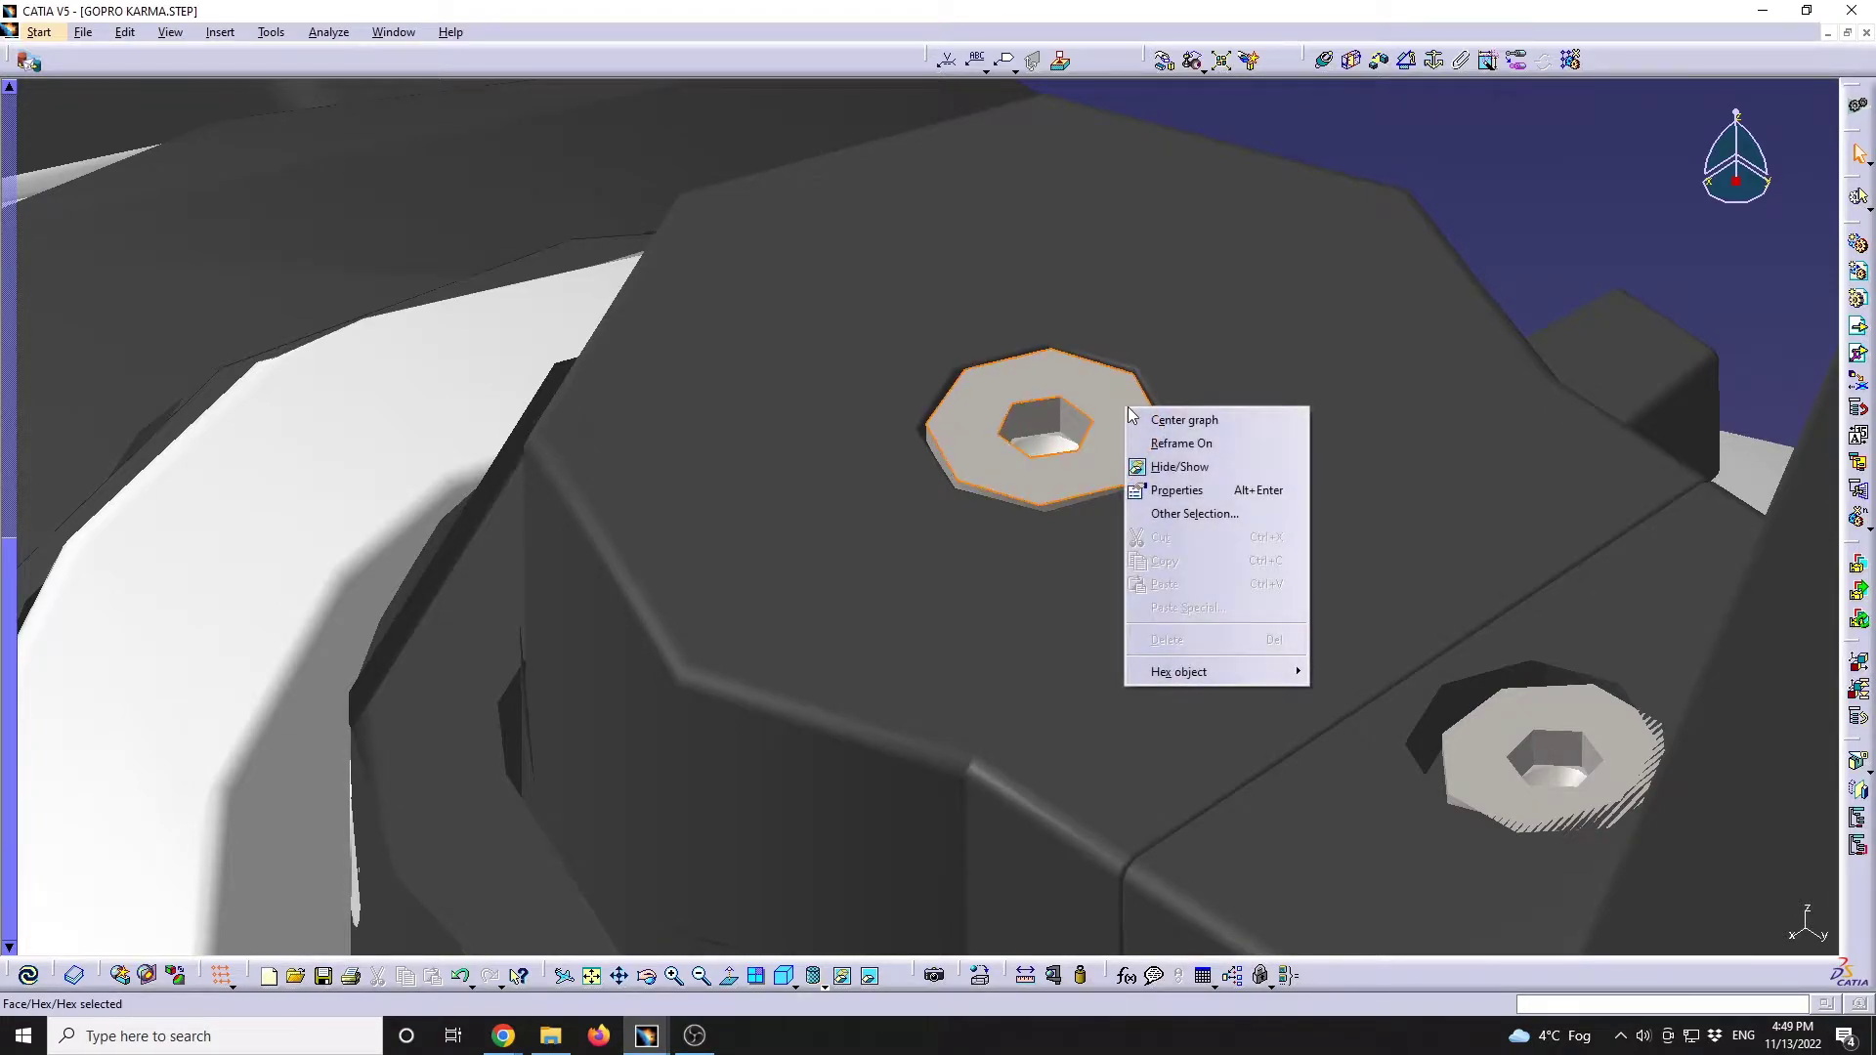
left_click(1225, 423)
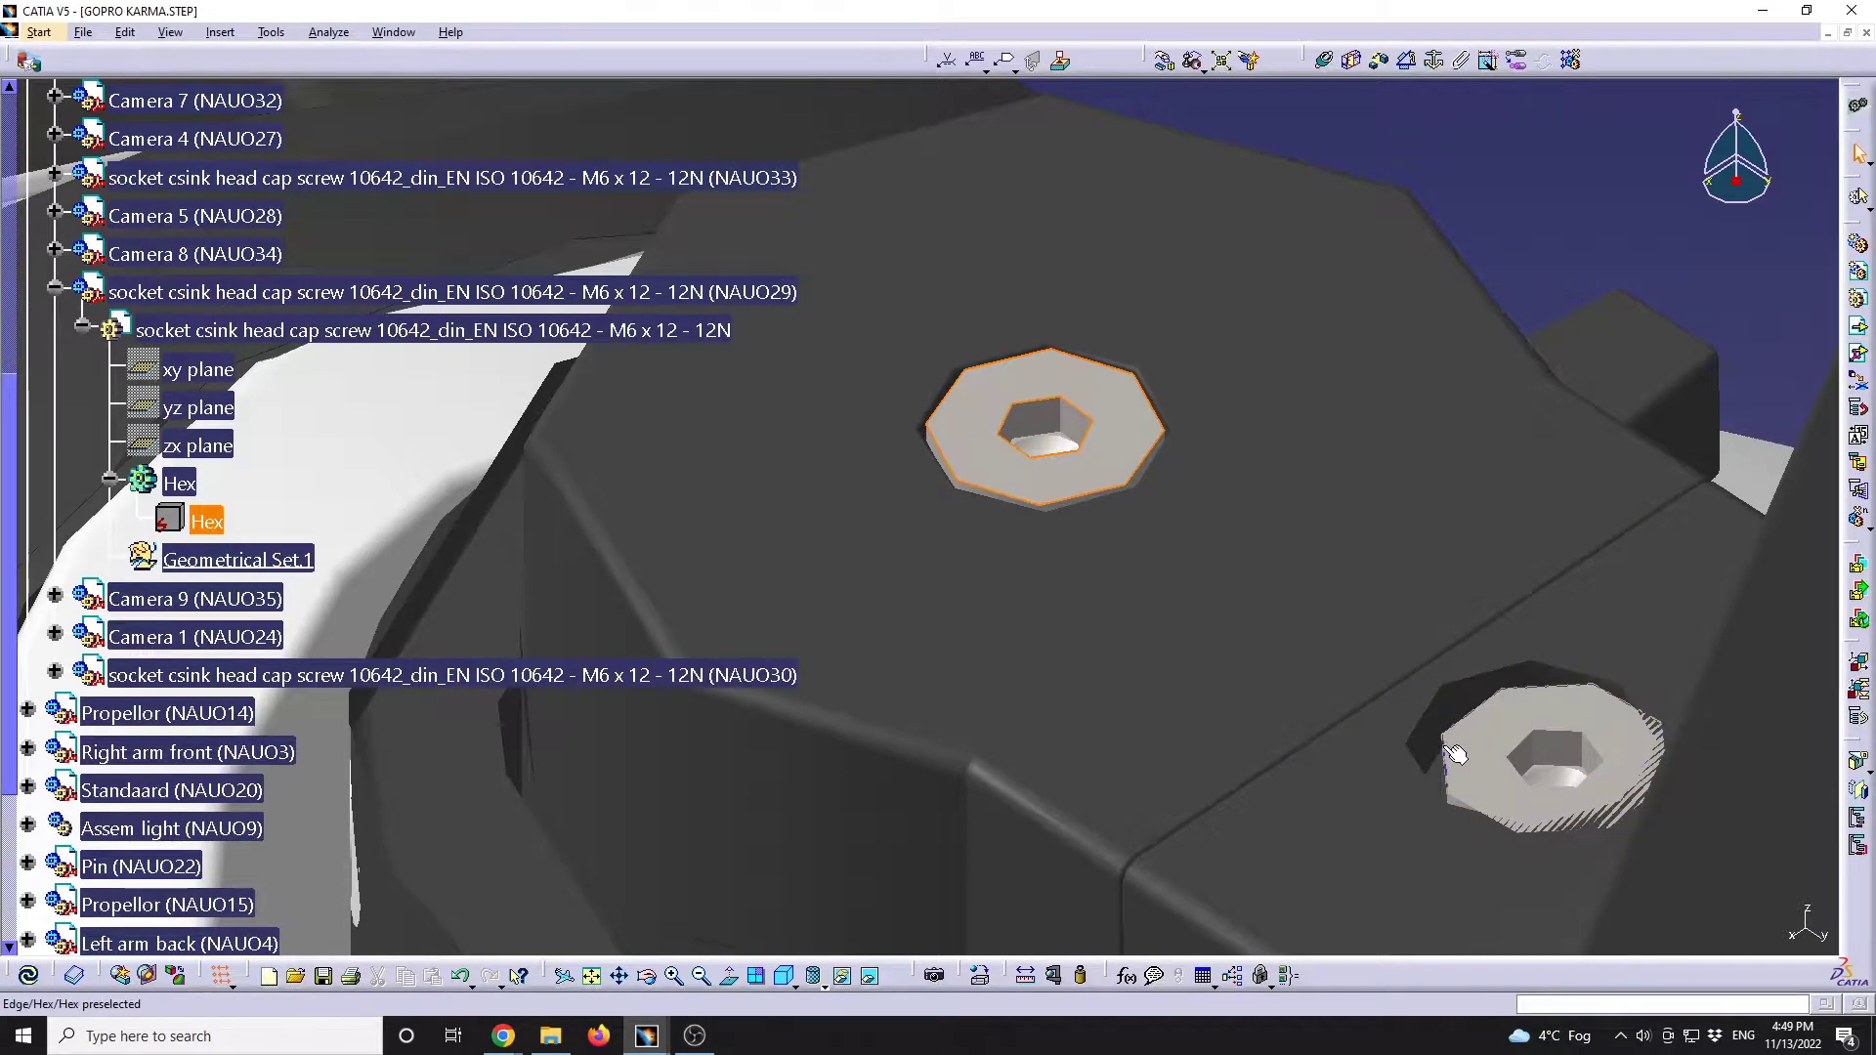
Open the screw part and start a sketch on the screw head's top face
double_click(214, 331)
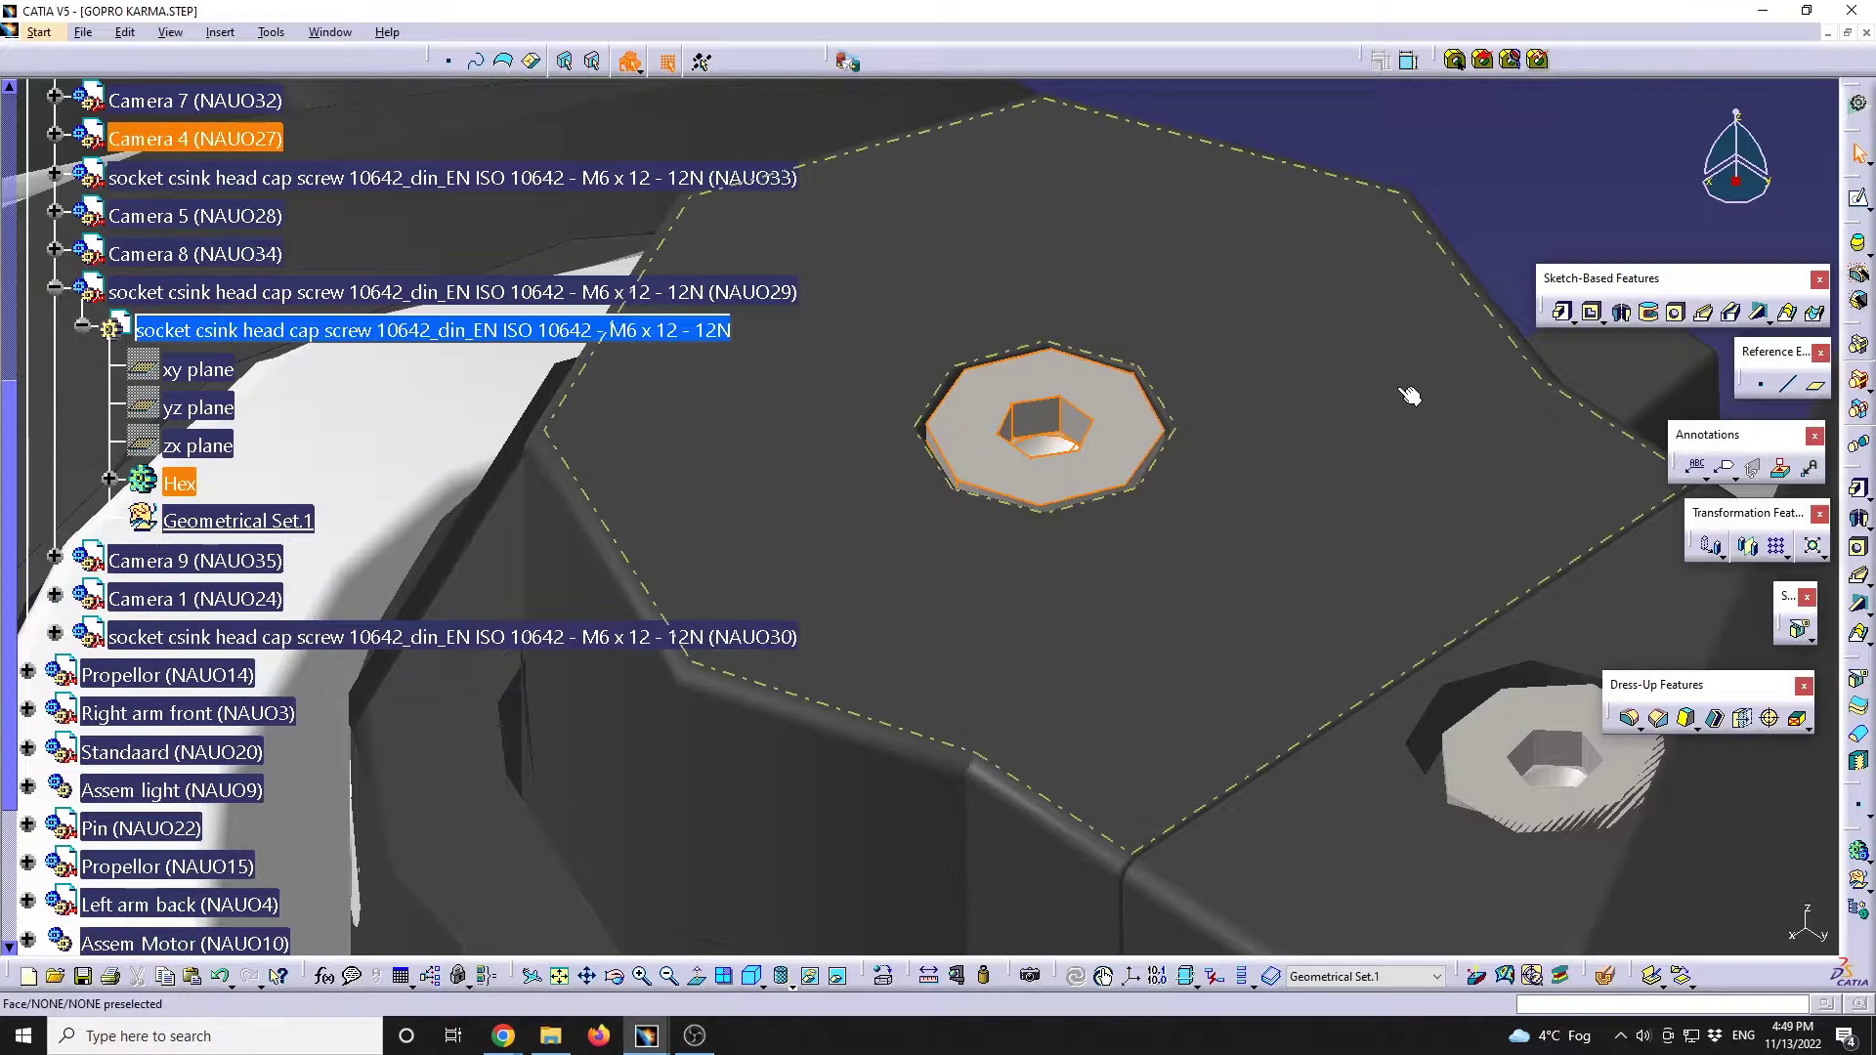
left_click(182, 486)
left_click(1367, 146)
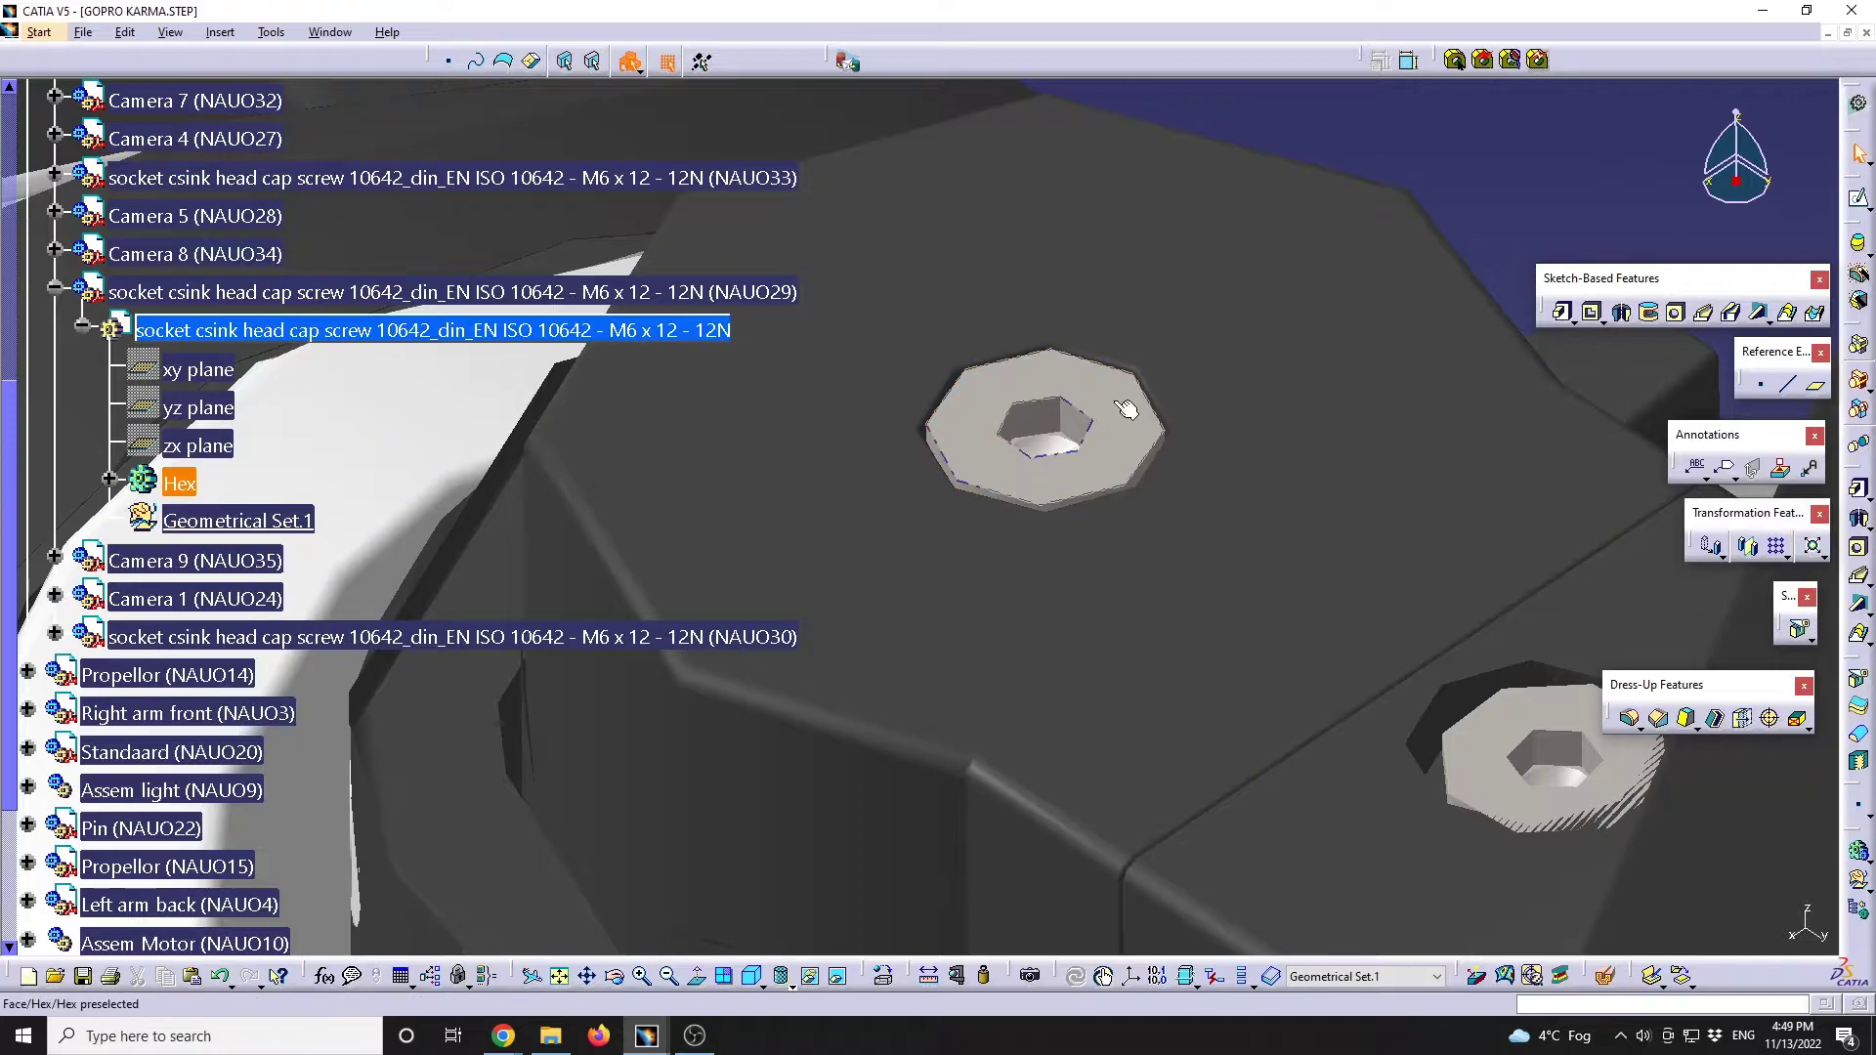
left_click(1117, 401)
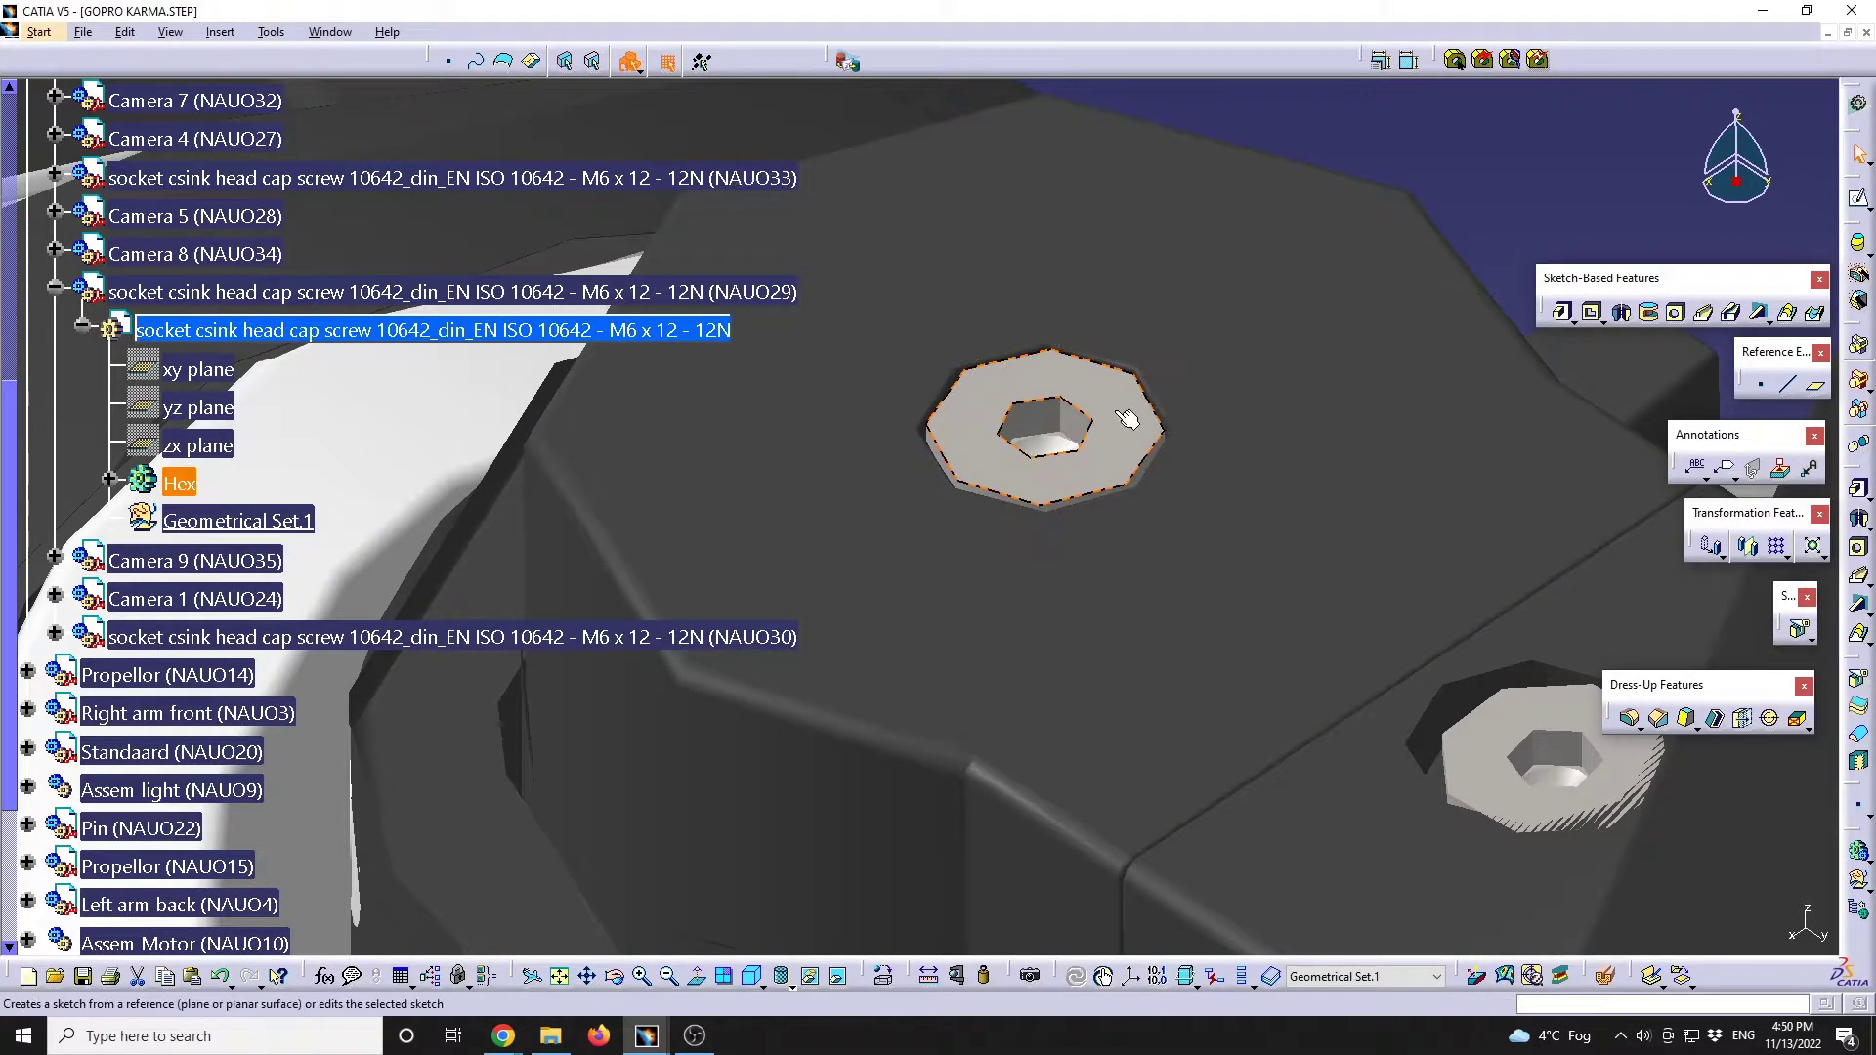
left_click(1859, 201)
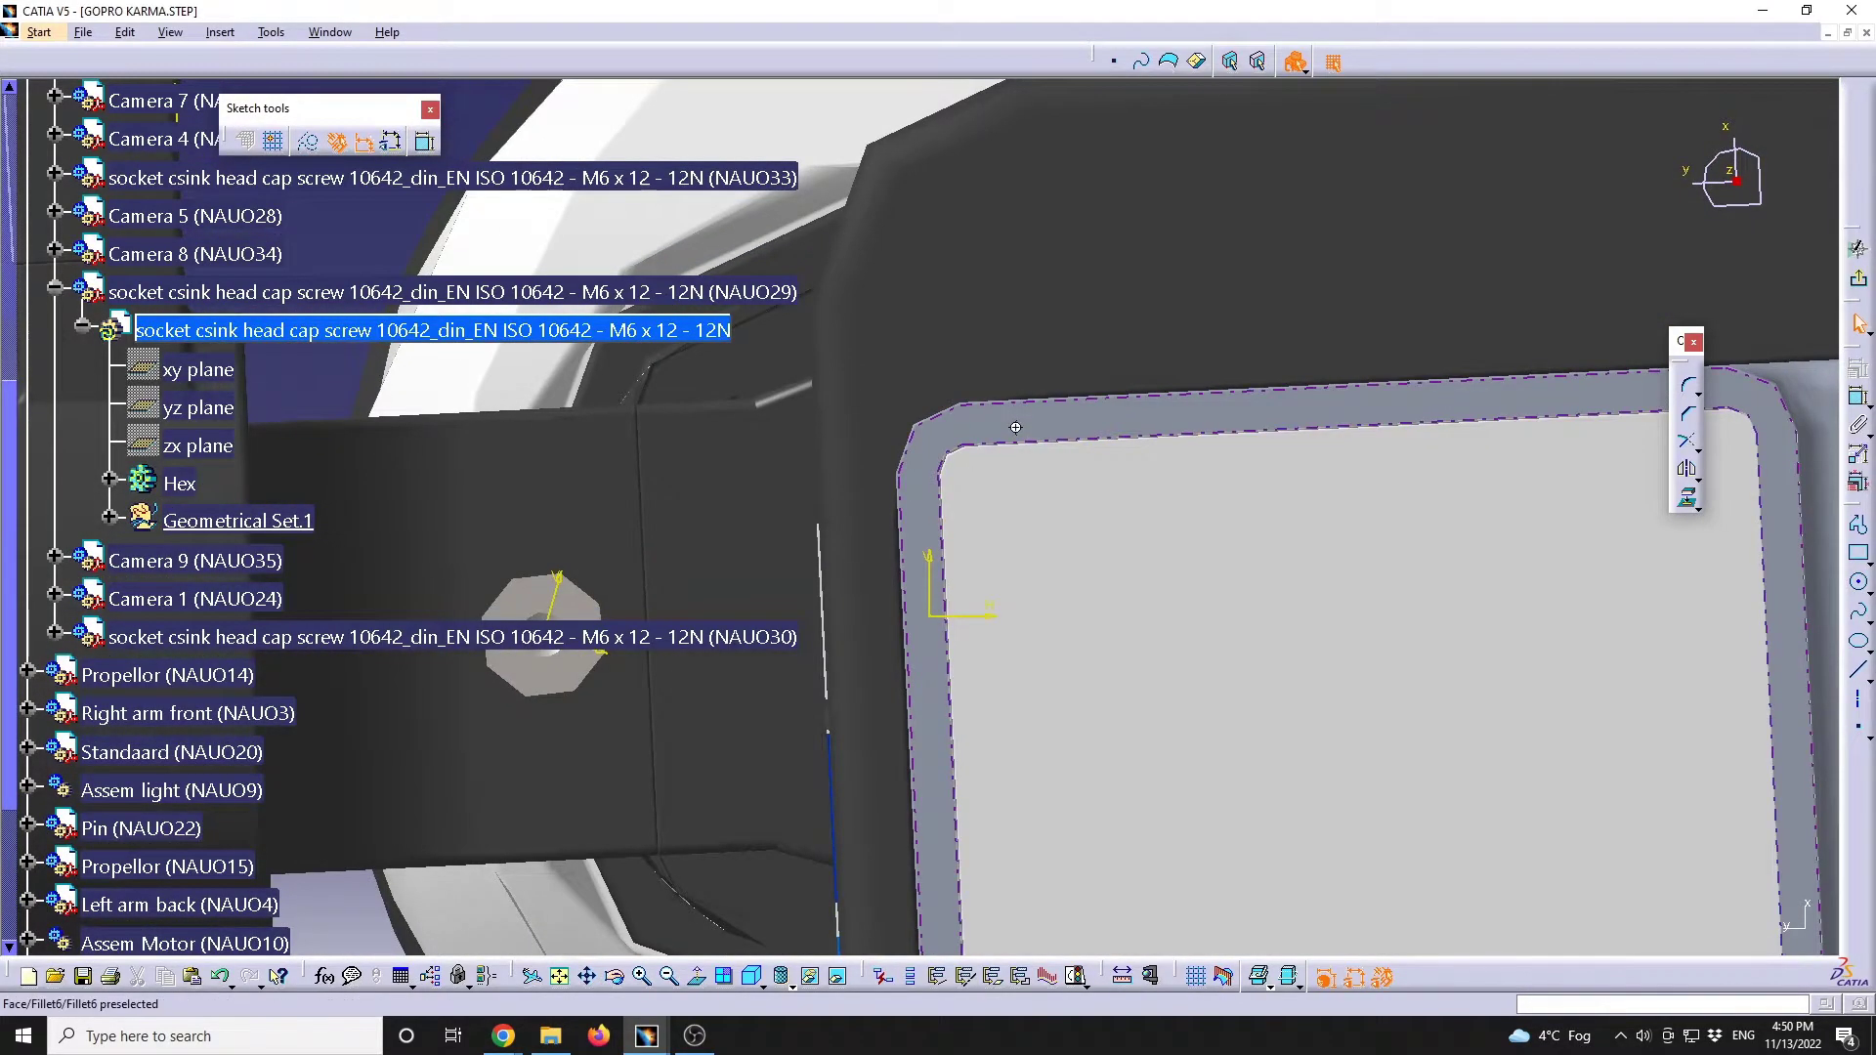
Cut the part by the sketch plane and zoom in on the screw heads
mouse_move(1016, 427)
middle_mouse_down()
mouse_move(1075, 759)
mouse_move(1119, 586)
mouse_move(1124, 666)
middle_mouse_up()
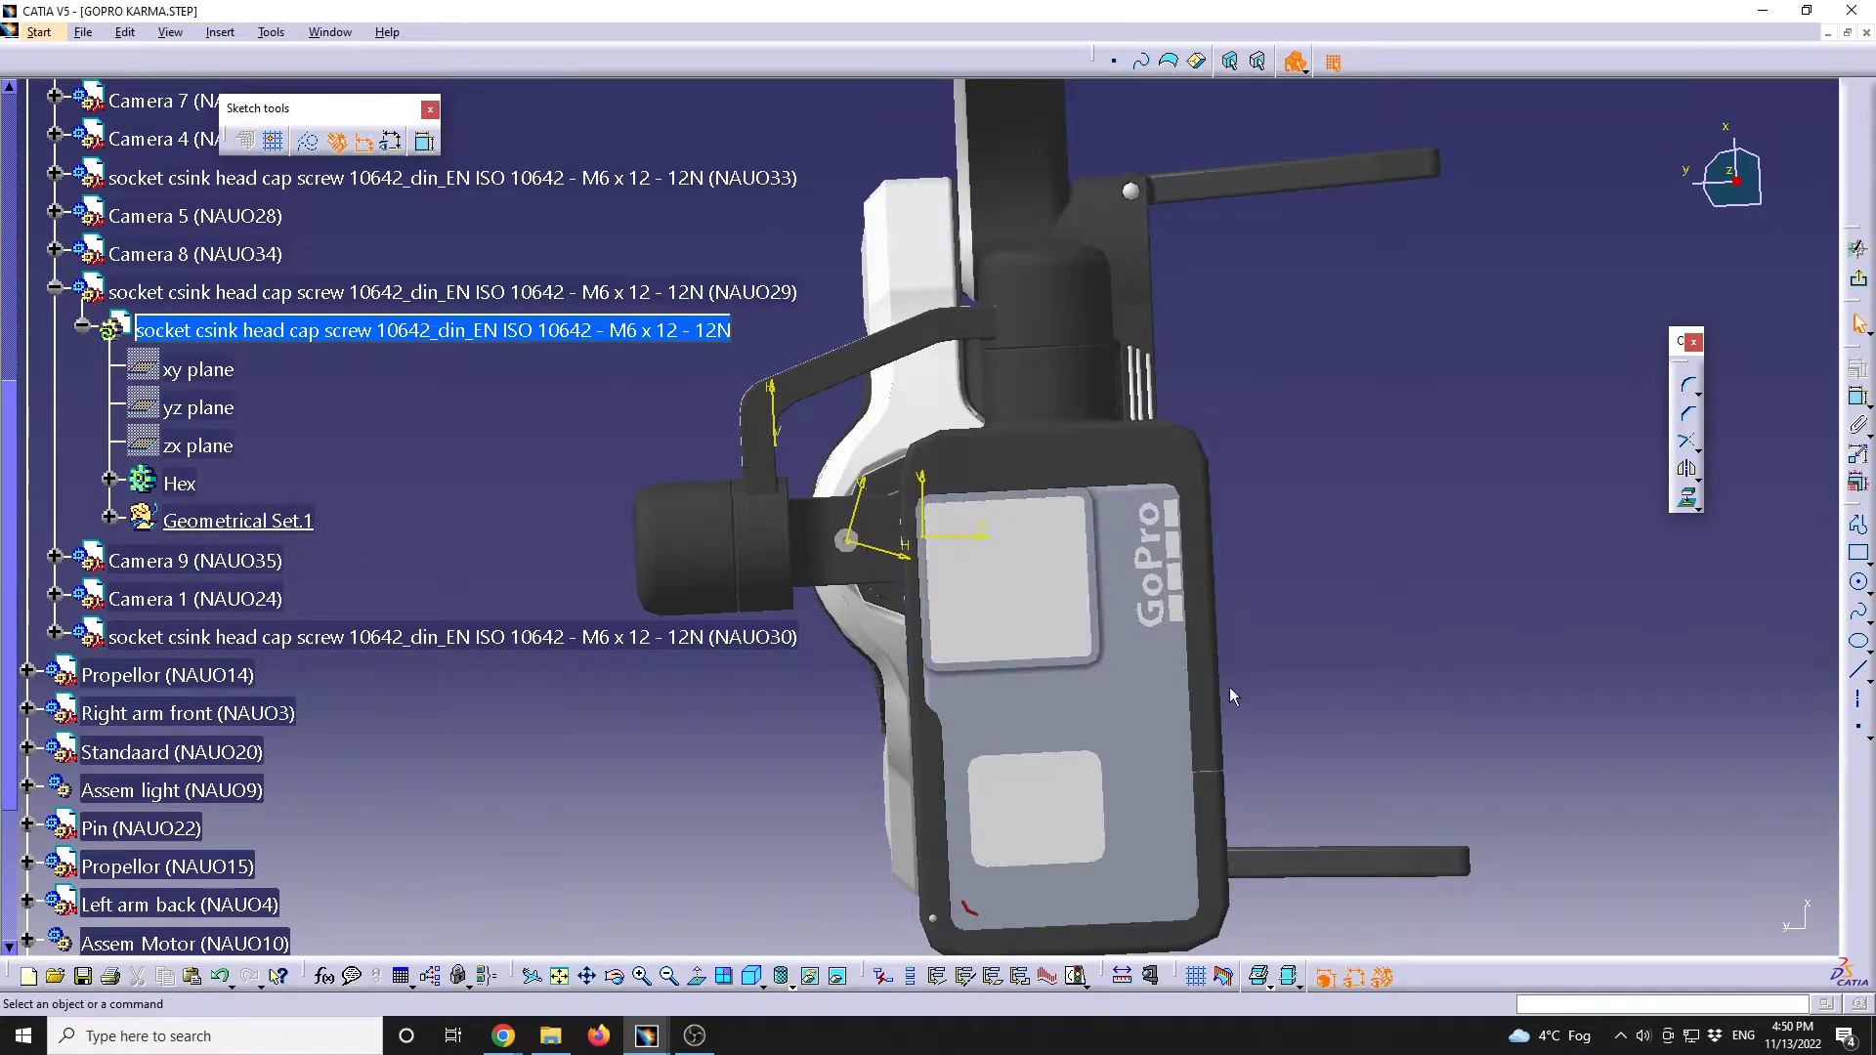
left_click(1228, 979)
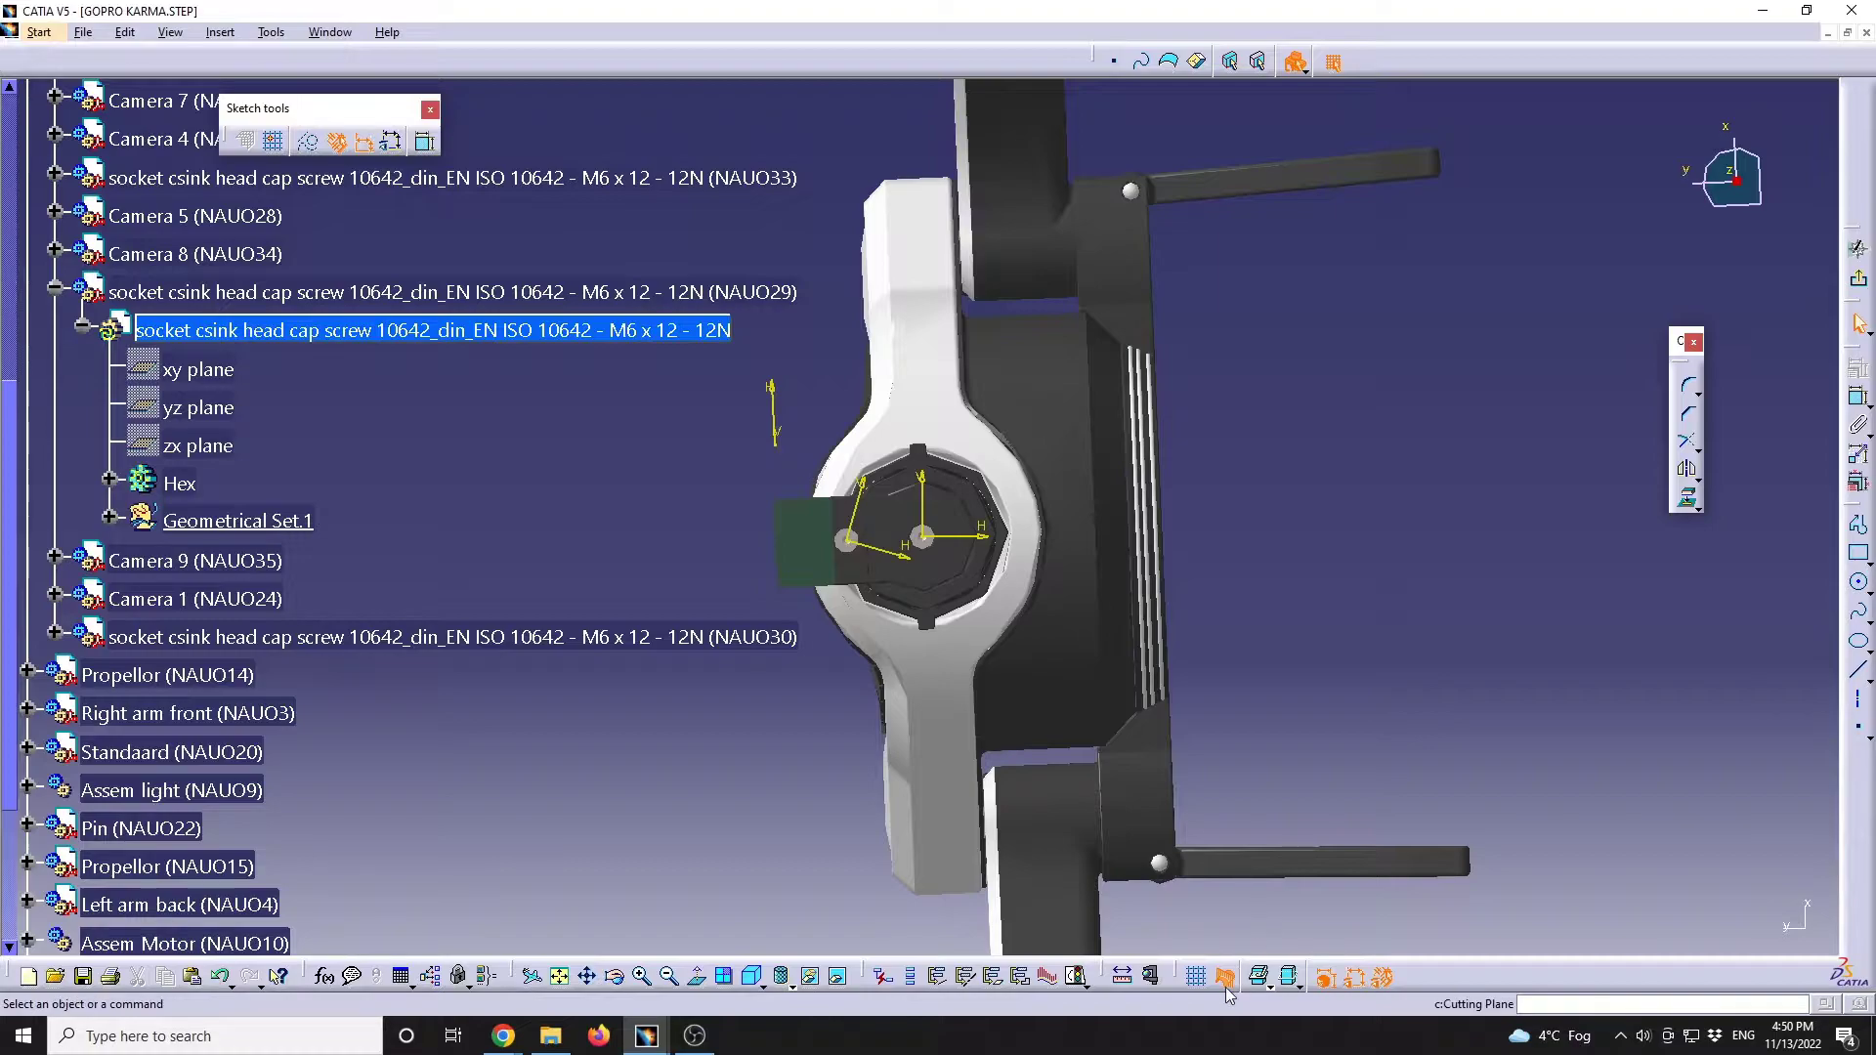
middle_click_drag(1047, 498, 1080, 594)
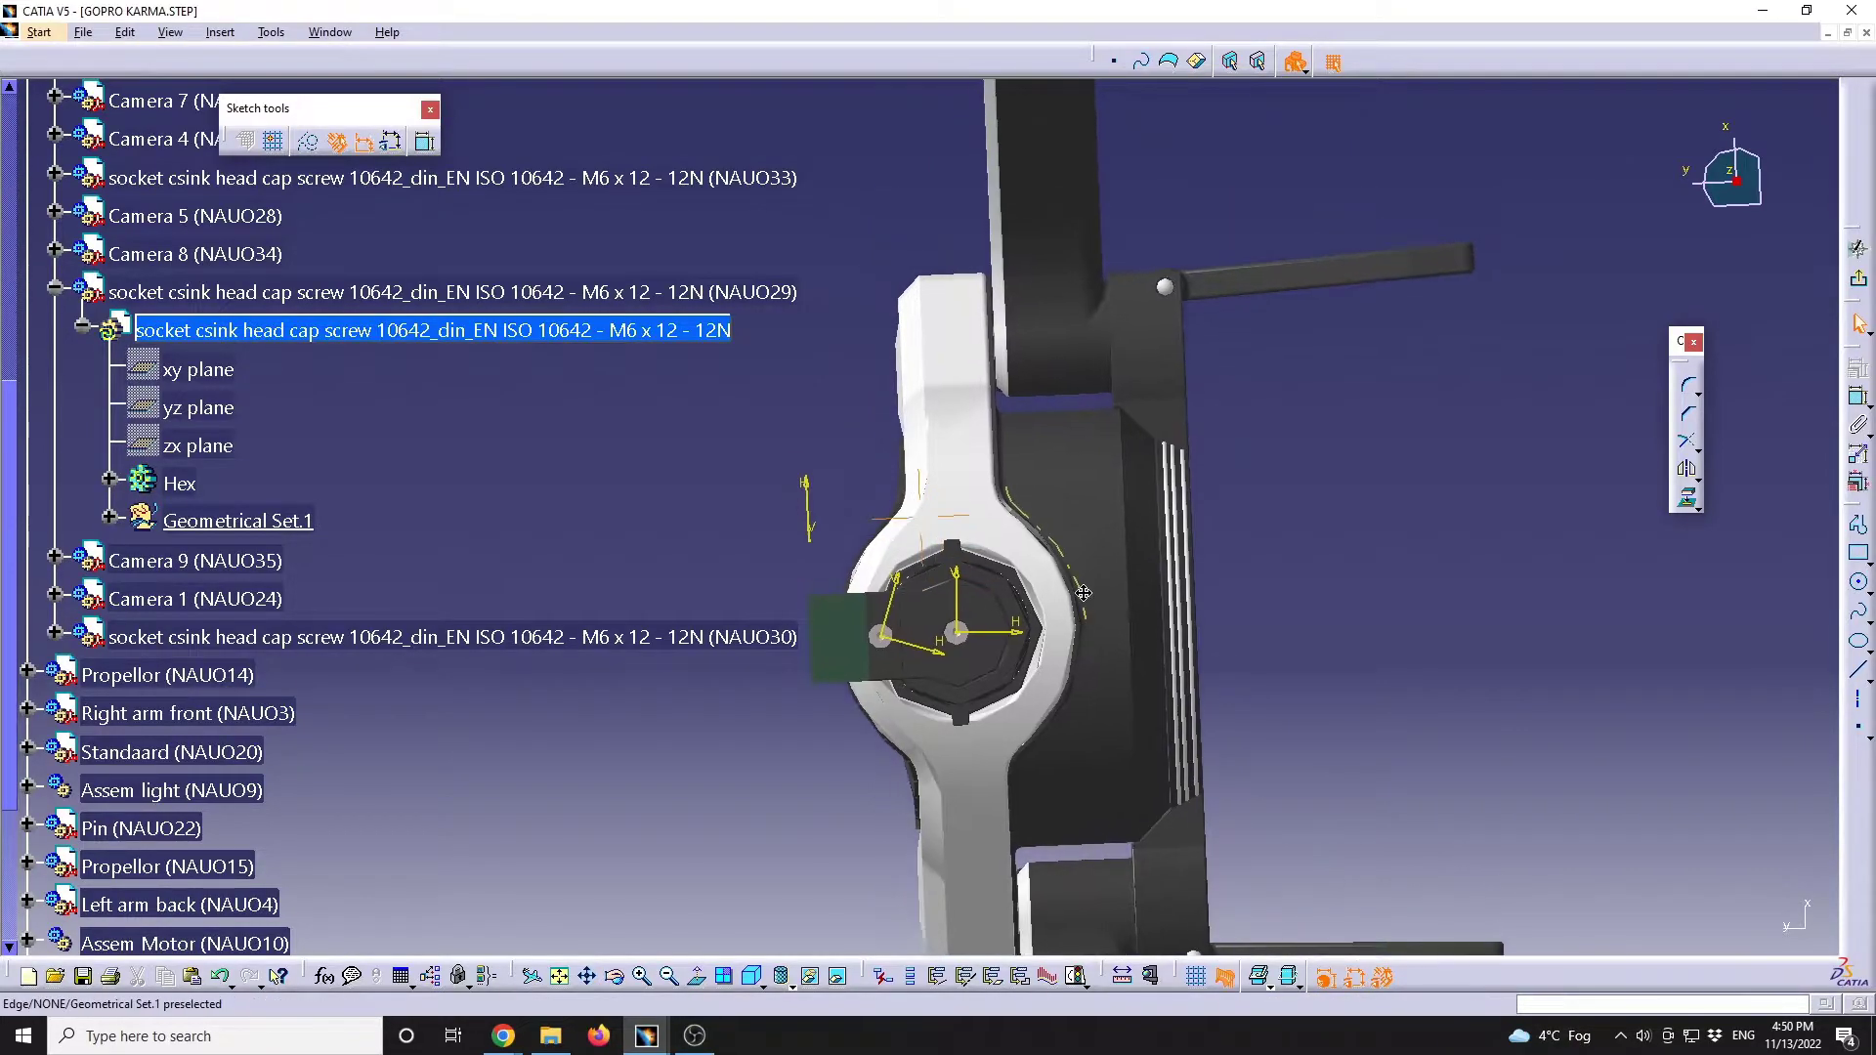
middle_click_drag(1096, 713, 1105, 561, "ctrl")
middle_click_drag(1074, 786, 1039, 523)
scroll(1038, 524, "up", 1)
scroll(1046, 526, "up", 5)
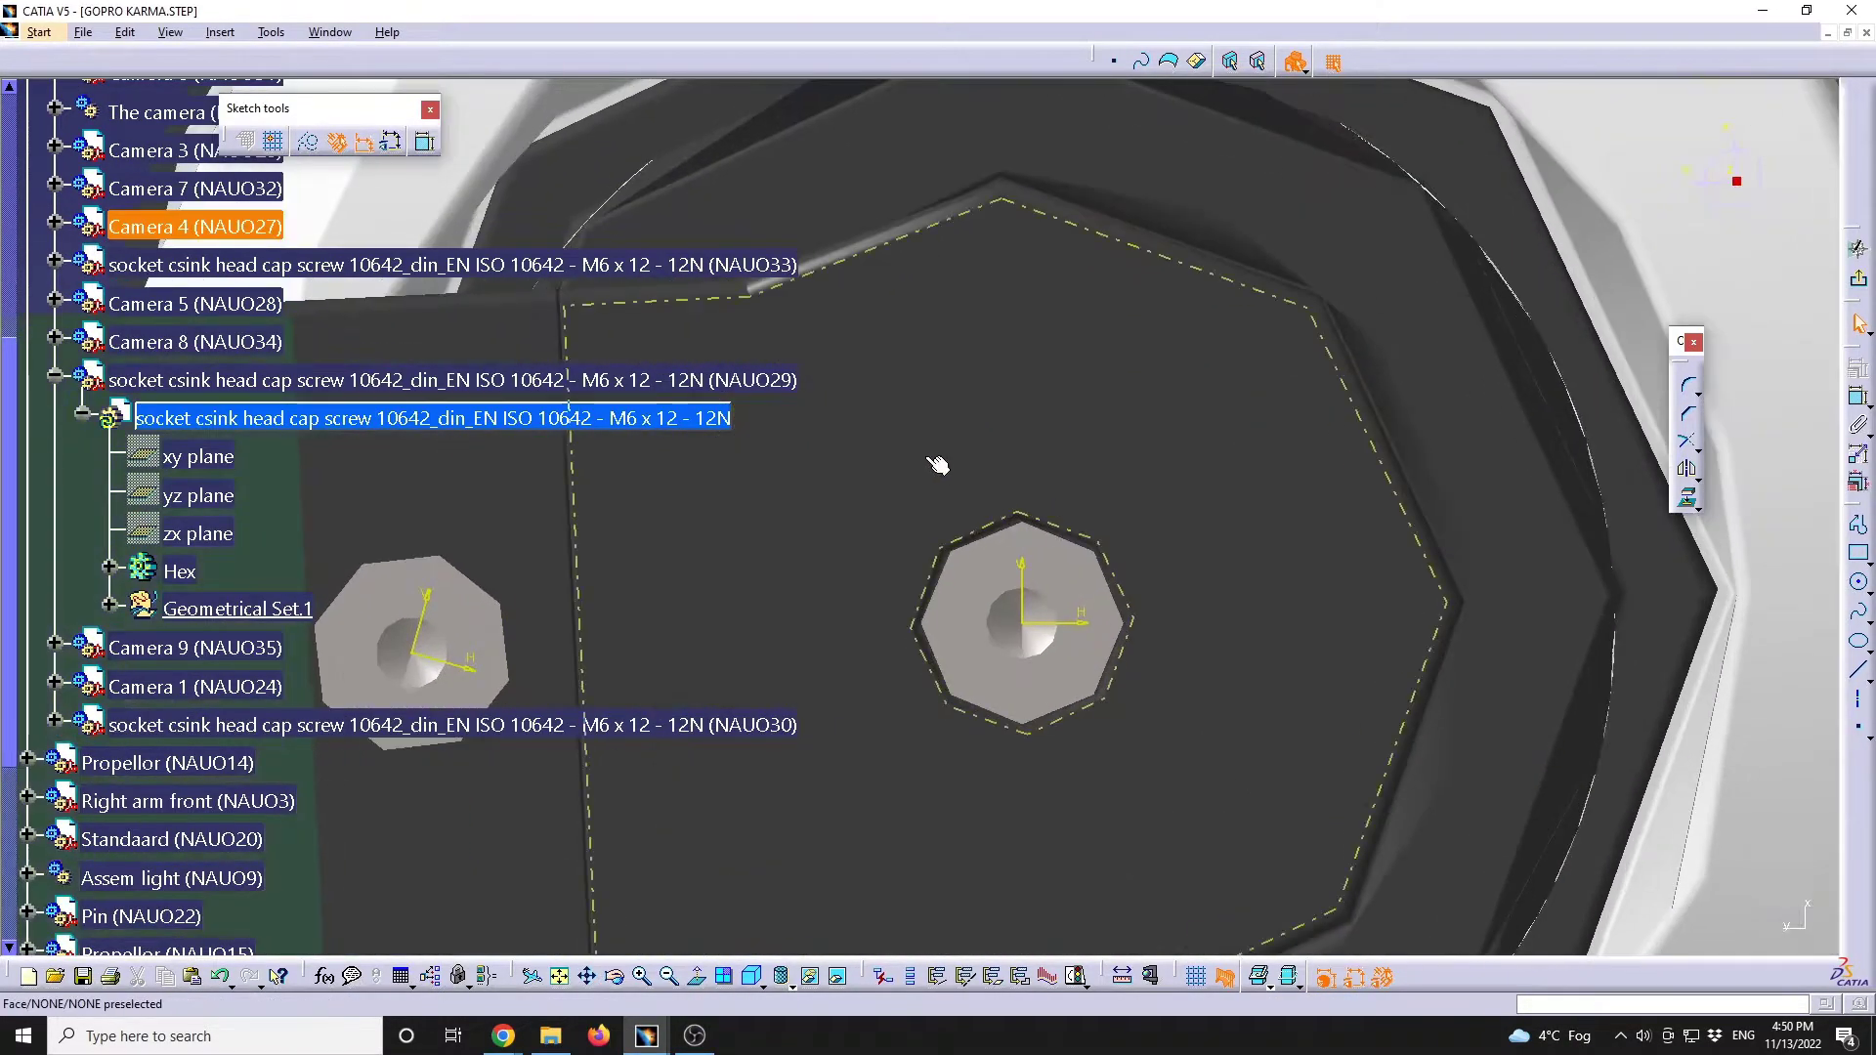
Draw a circle centred on the hex origin around the screw head
left_click(1858, 583)
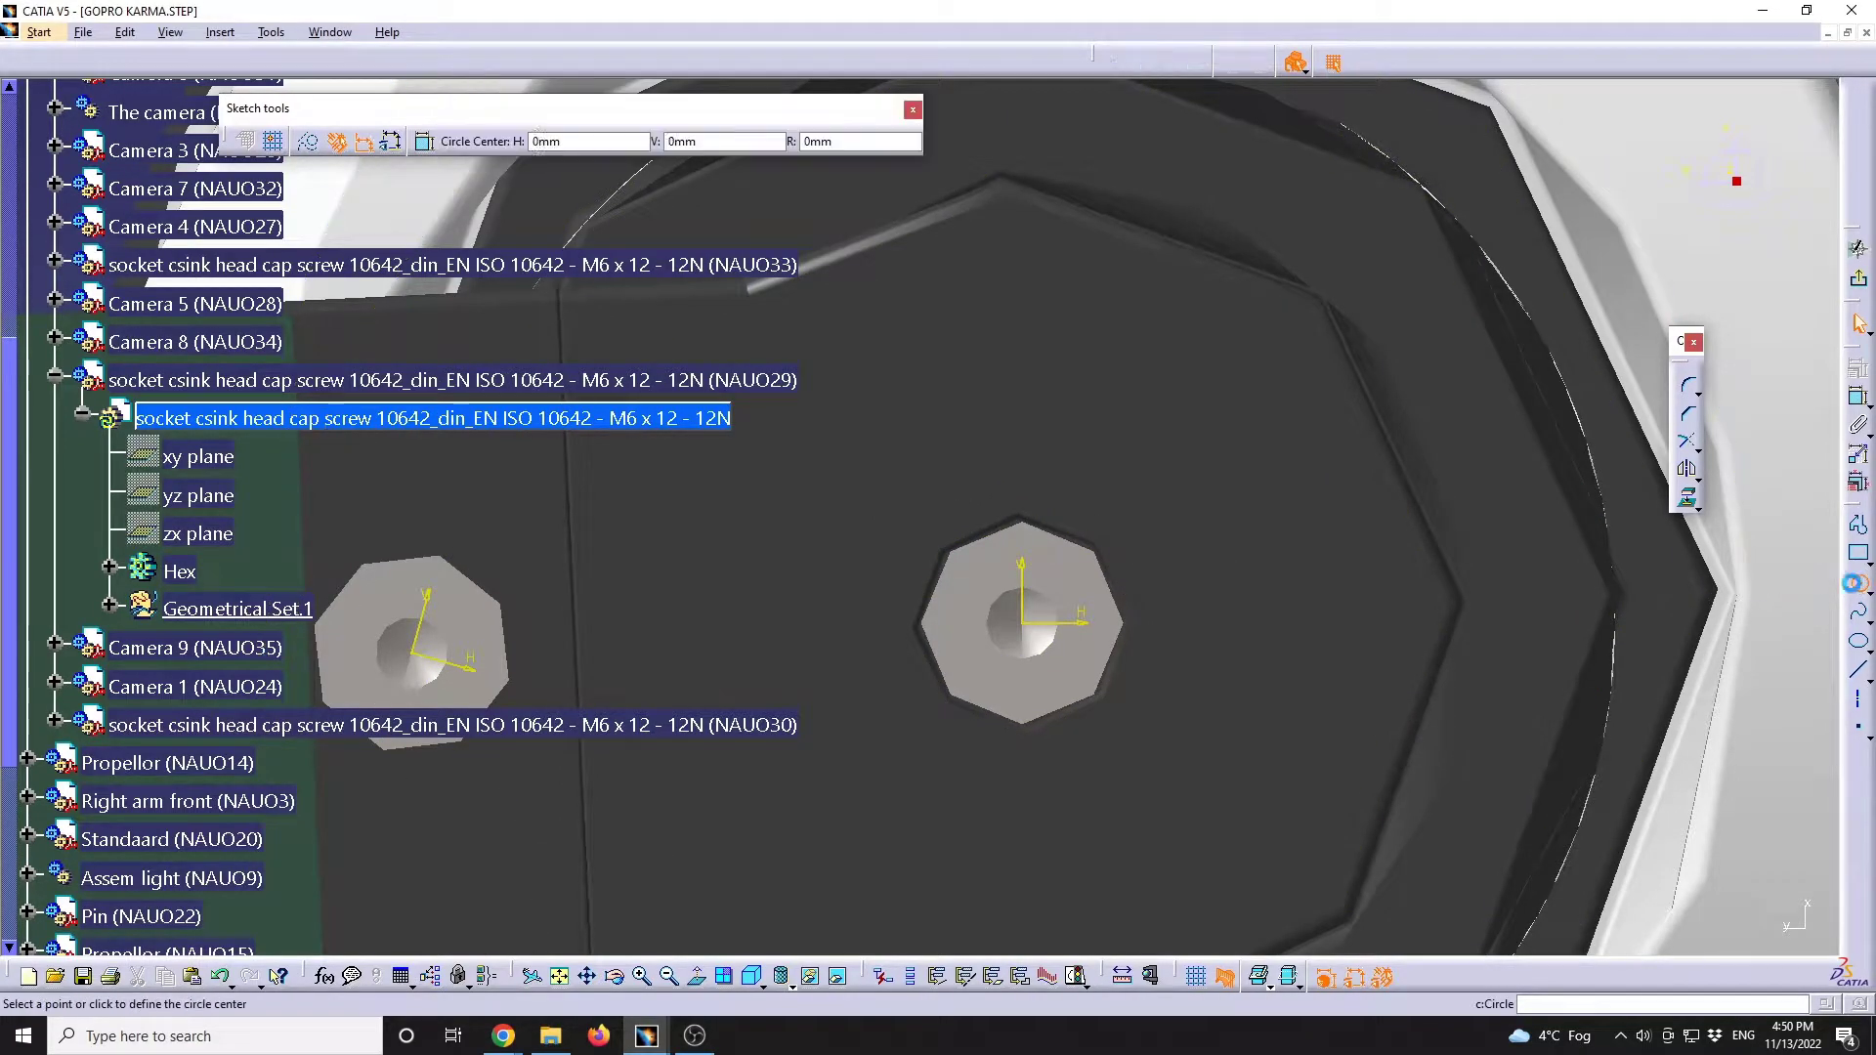
left_click(1022, 622)
left_click(1121, 520)
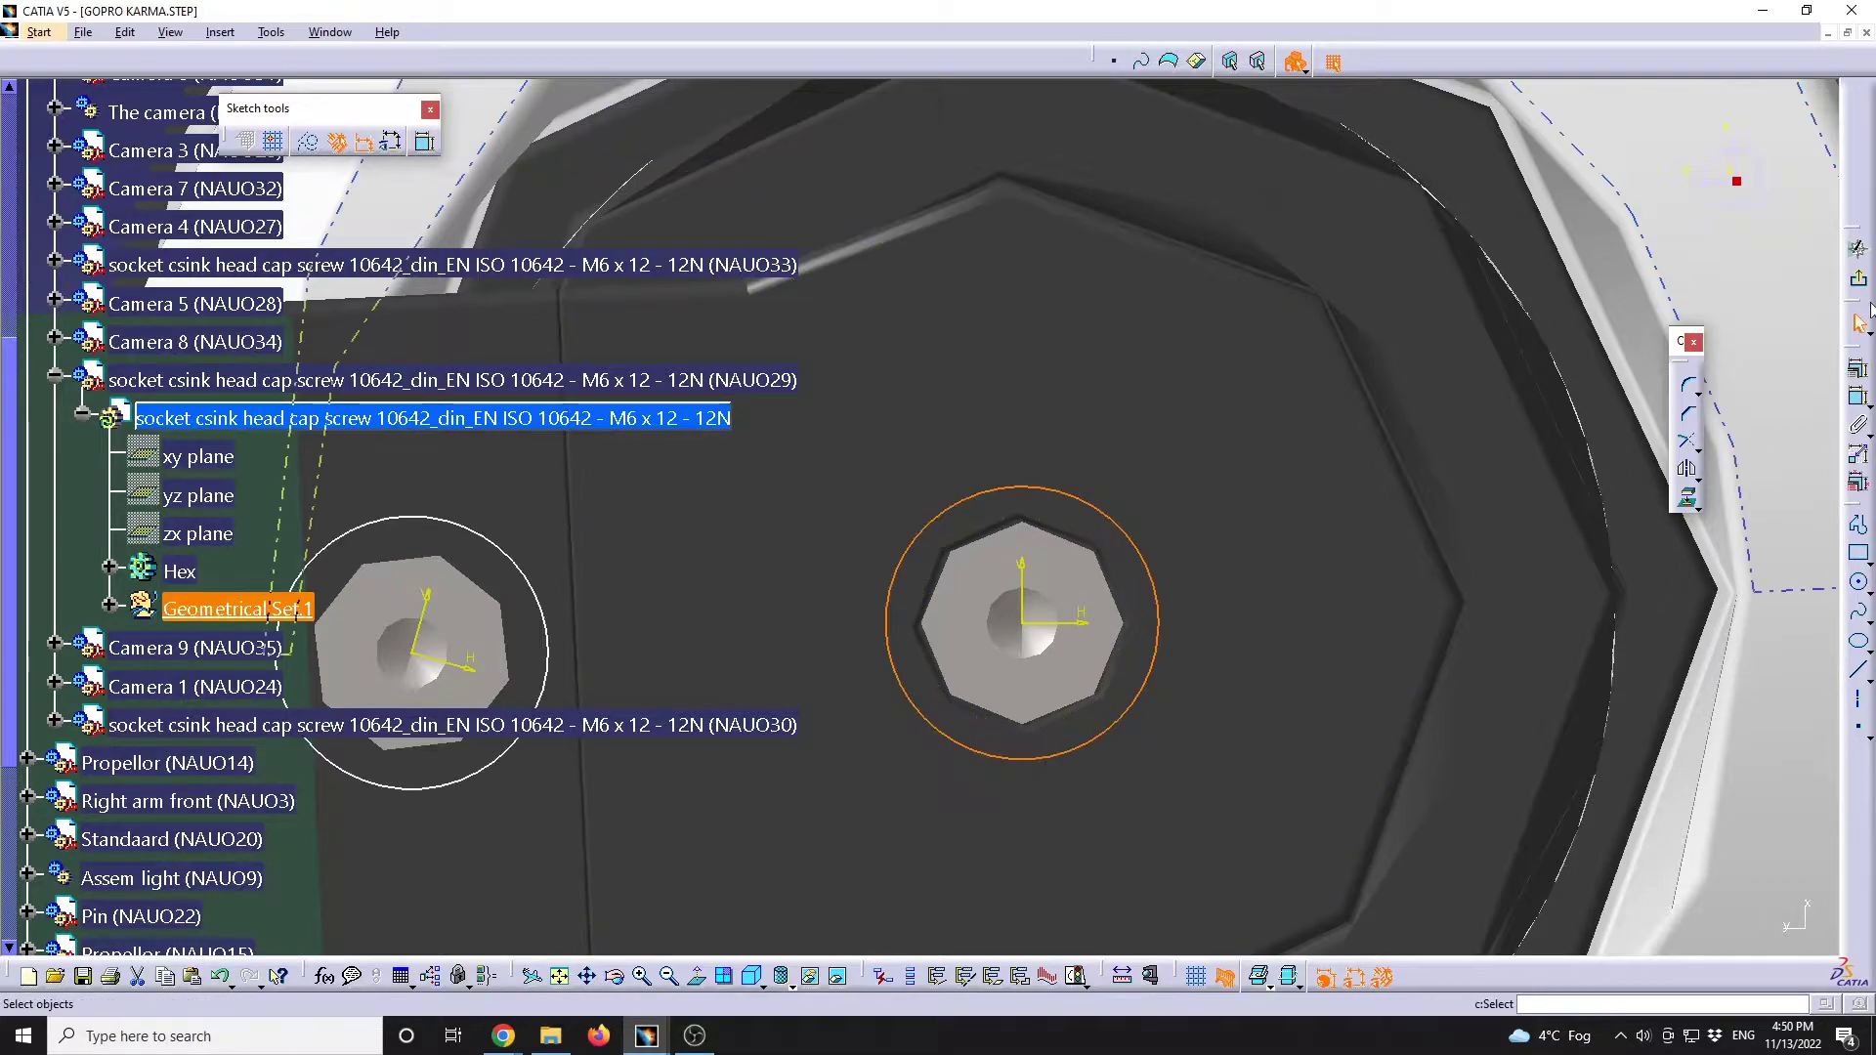
Constrain the circle's diameter to 12 mm and exit the sketch
left_click(1857, 397)
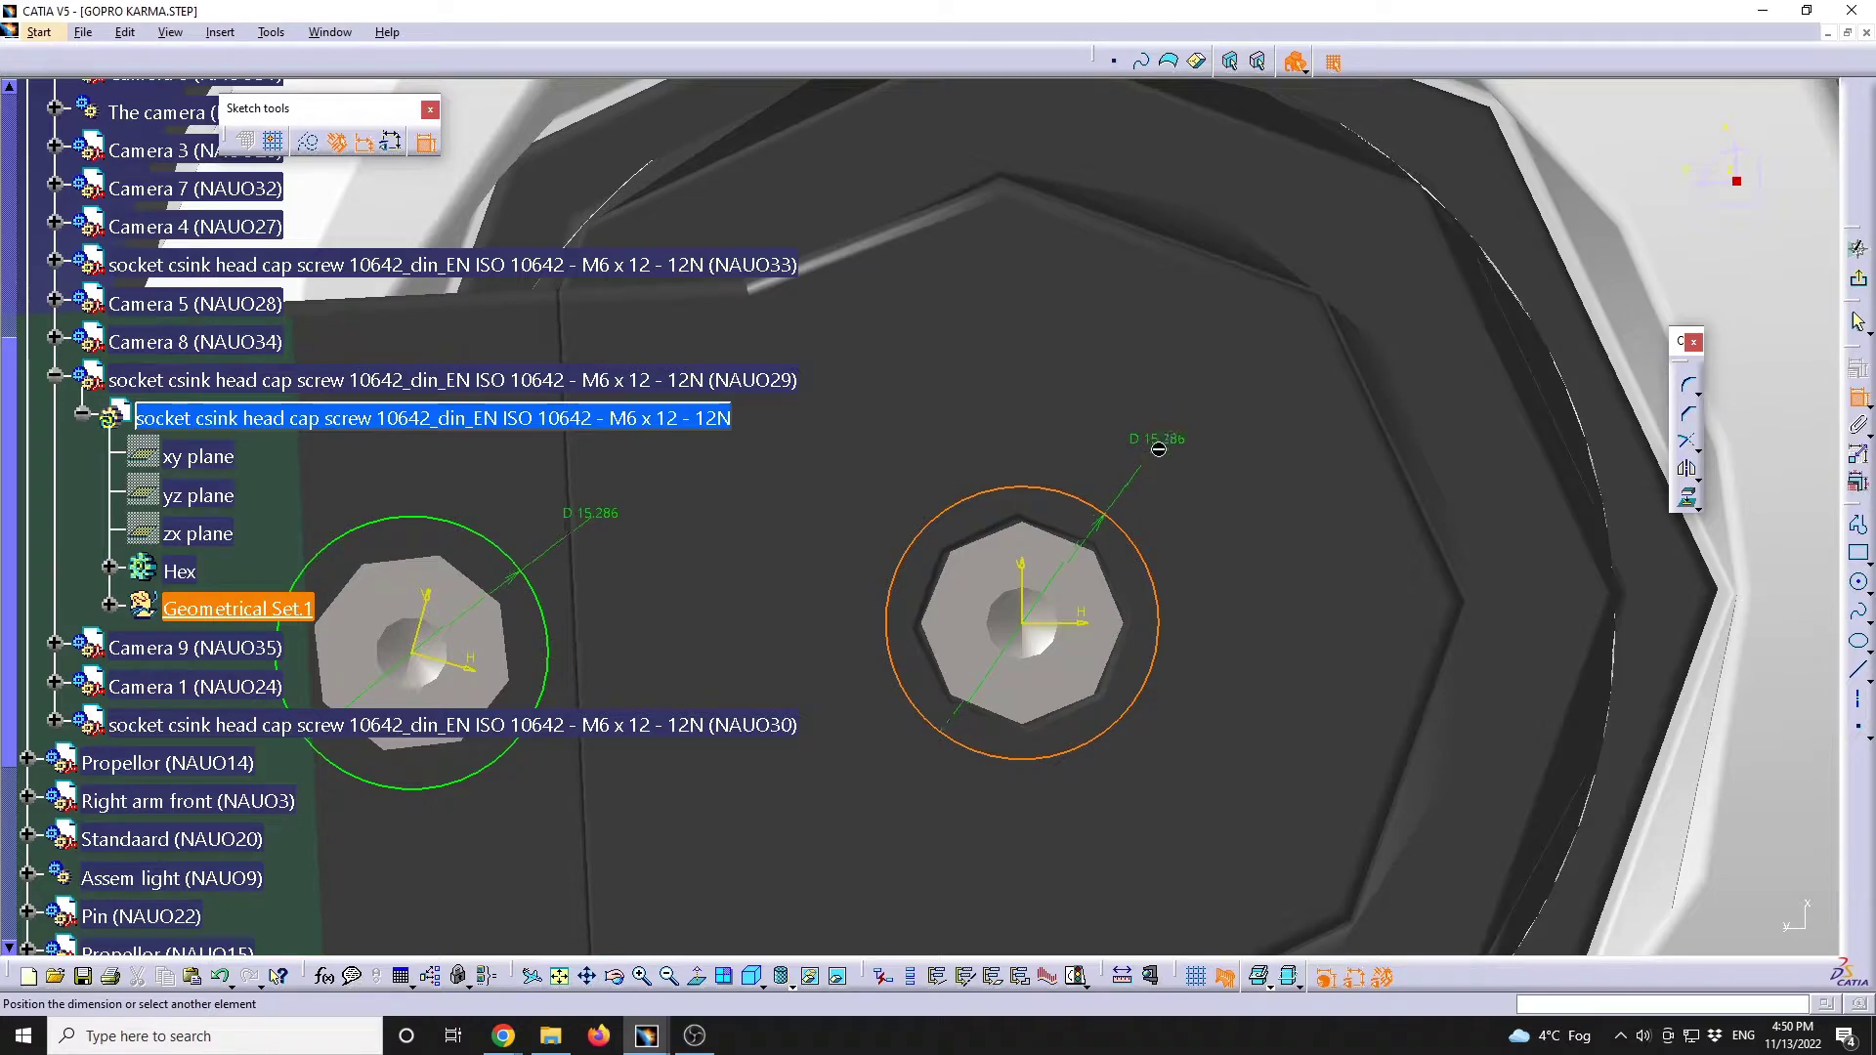
left_click(1176, 438)
double_click(1173, 442)
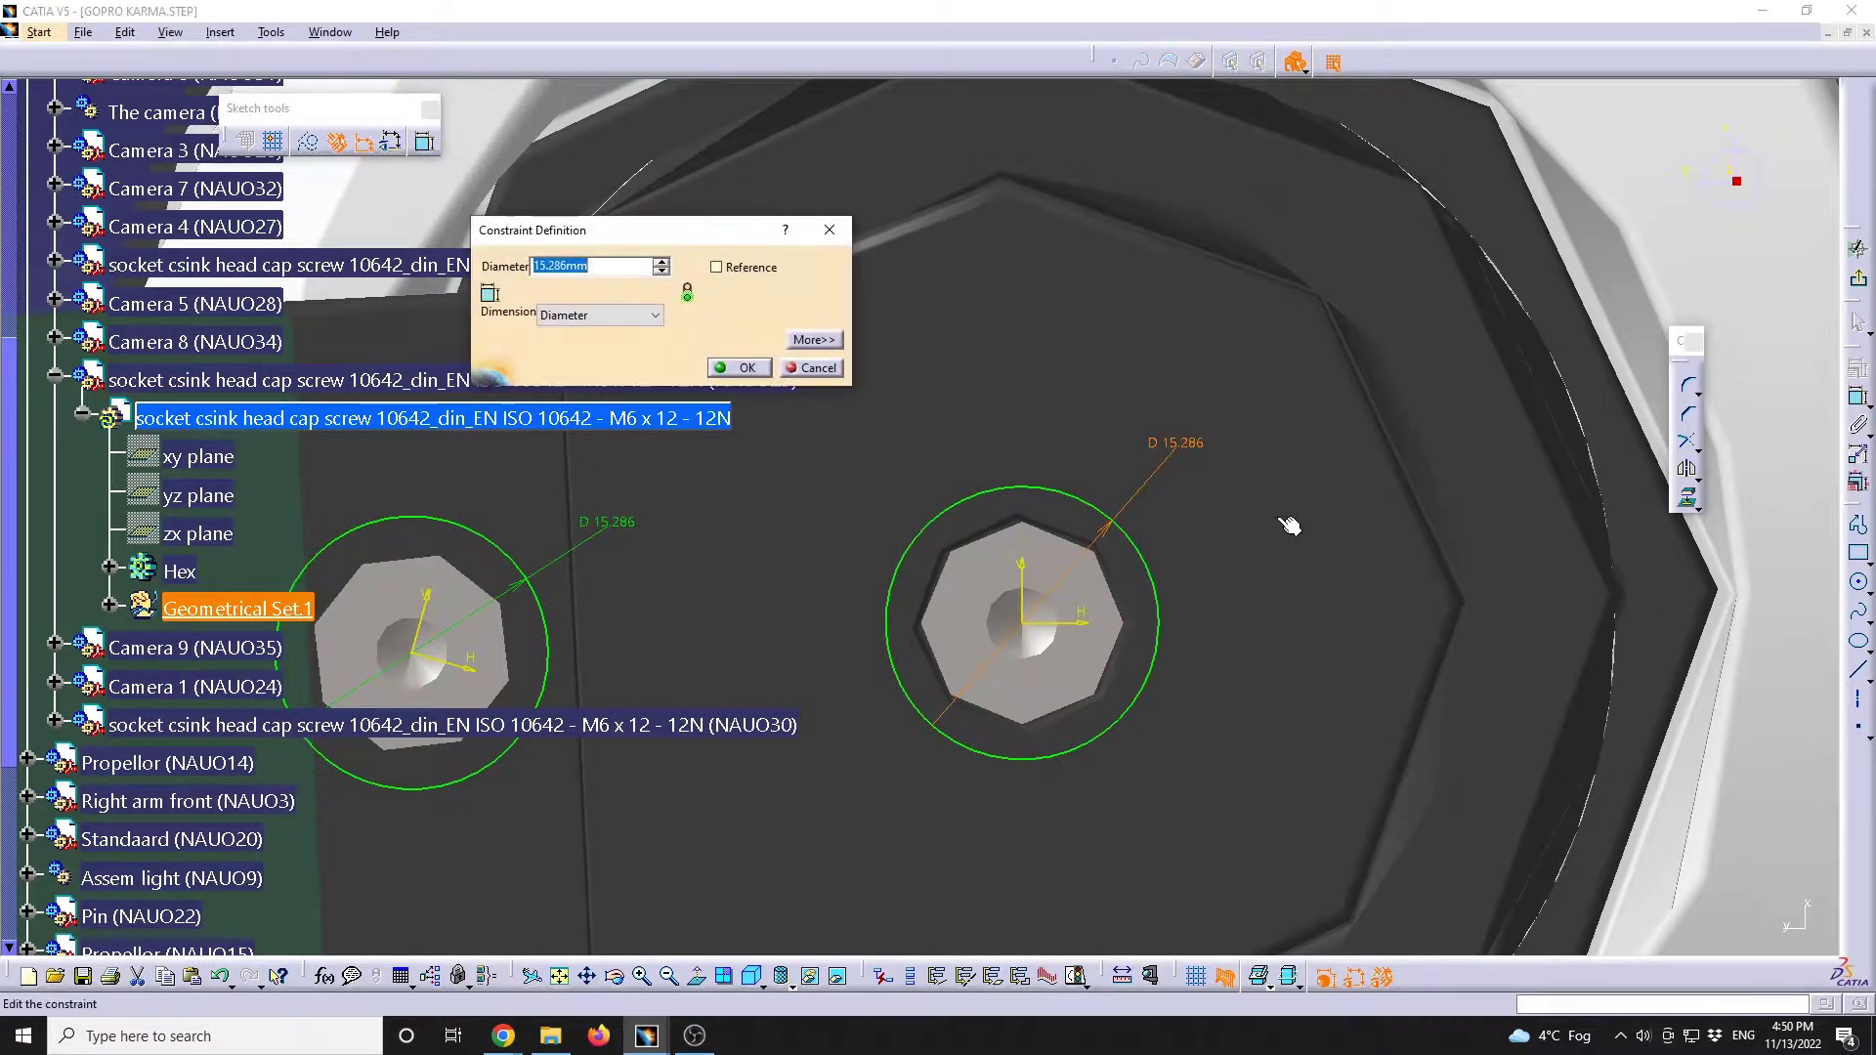
type("12")
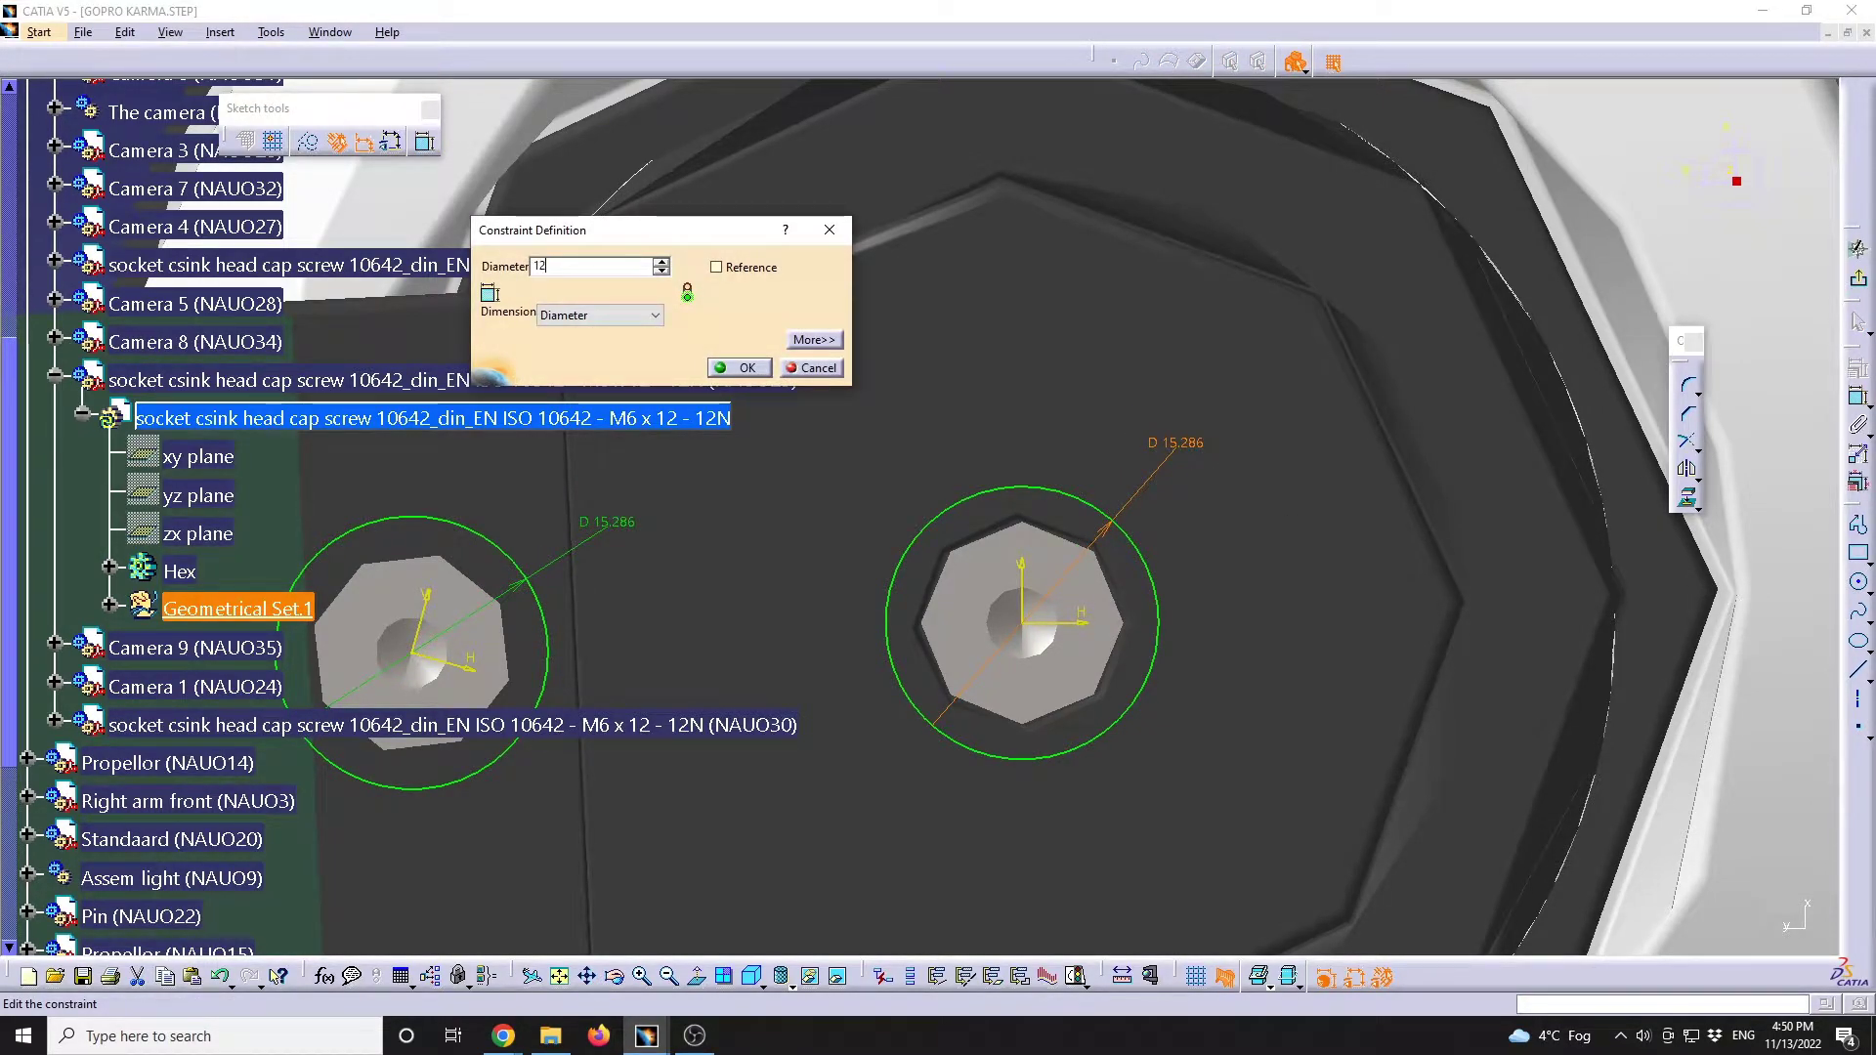
key("Return")
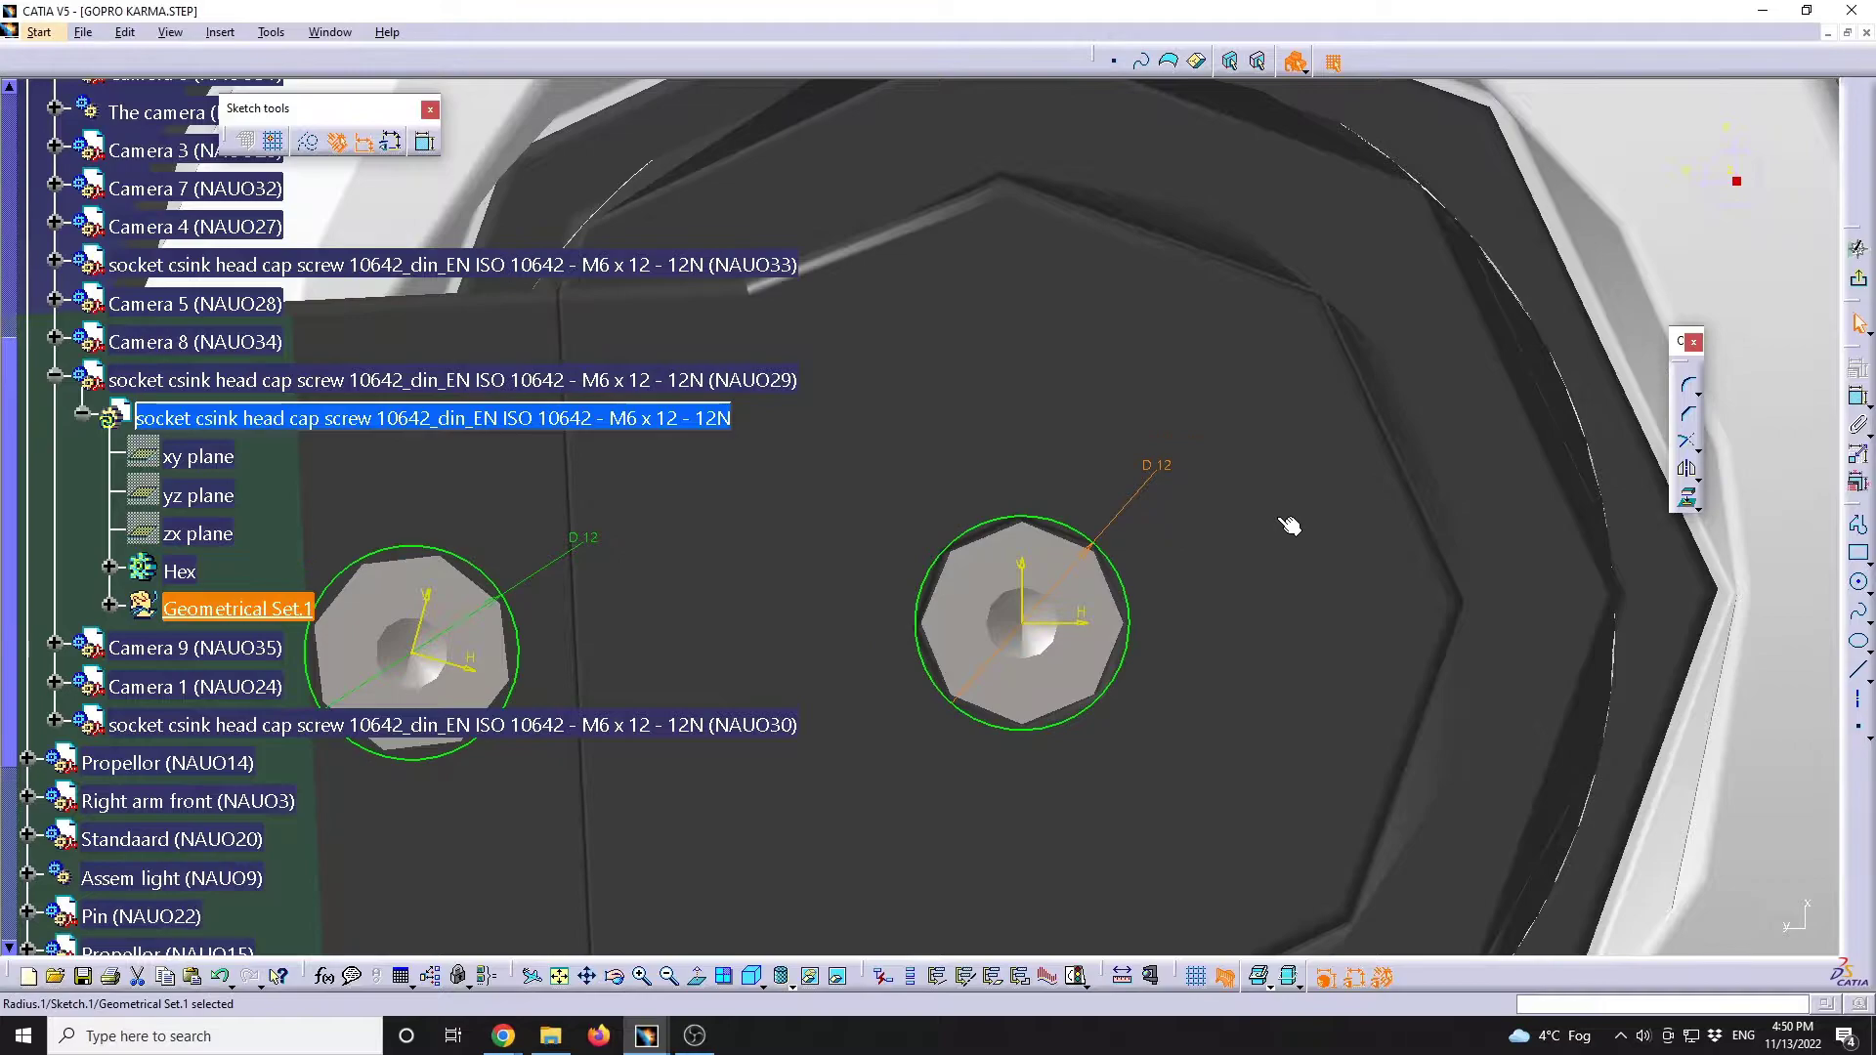
left_click(1856, 280)
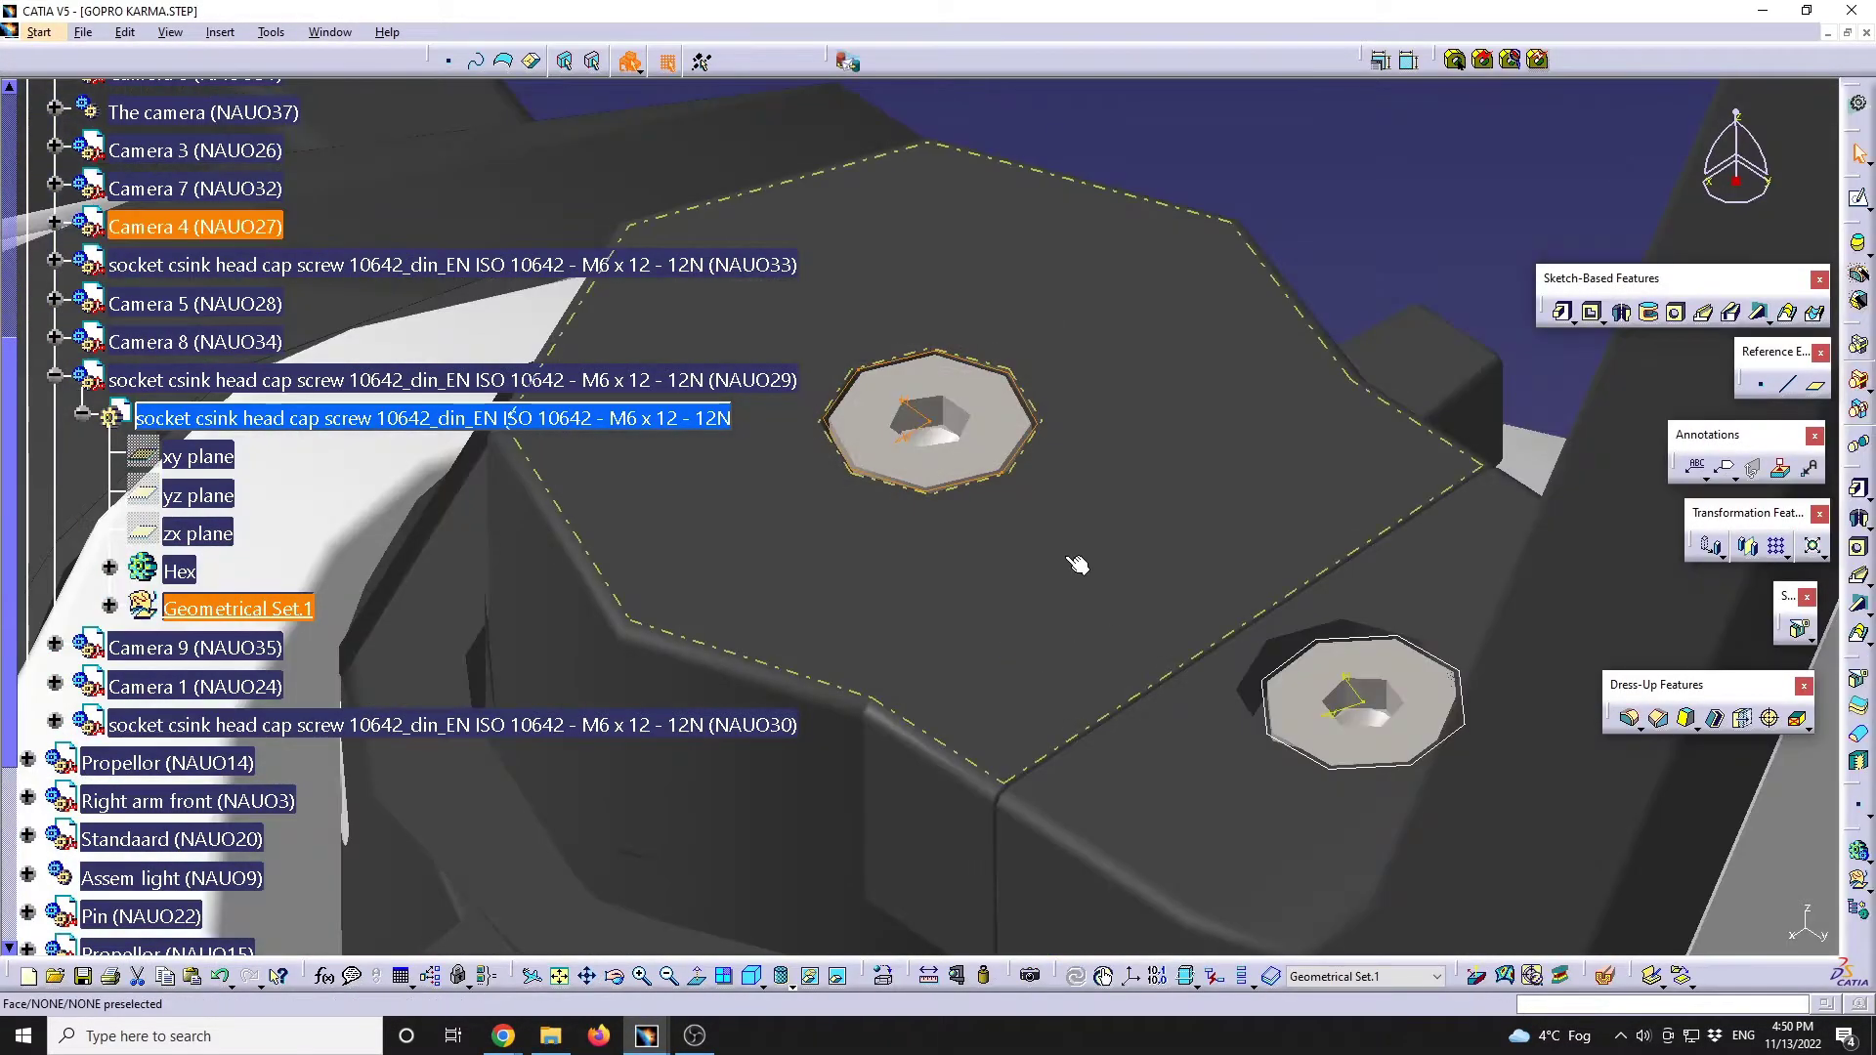
Pad the 12 mm circle sketch 20 mm into cylinders
middle_click_drag(1070, 560, 1108, 644)
left_click(1563, 313)
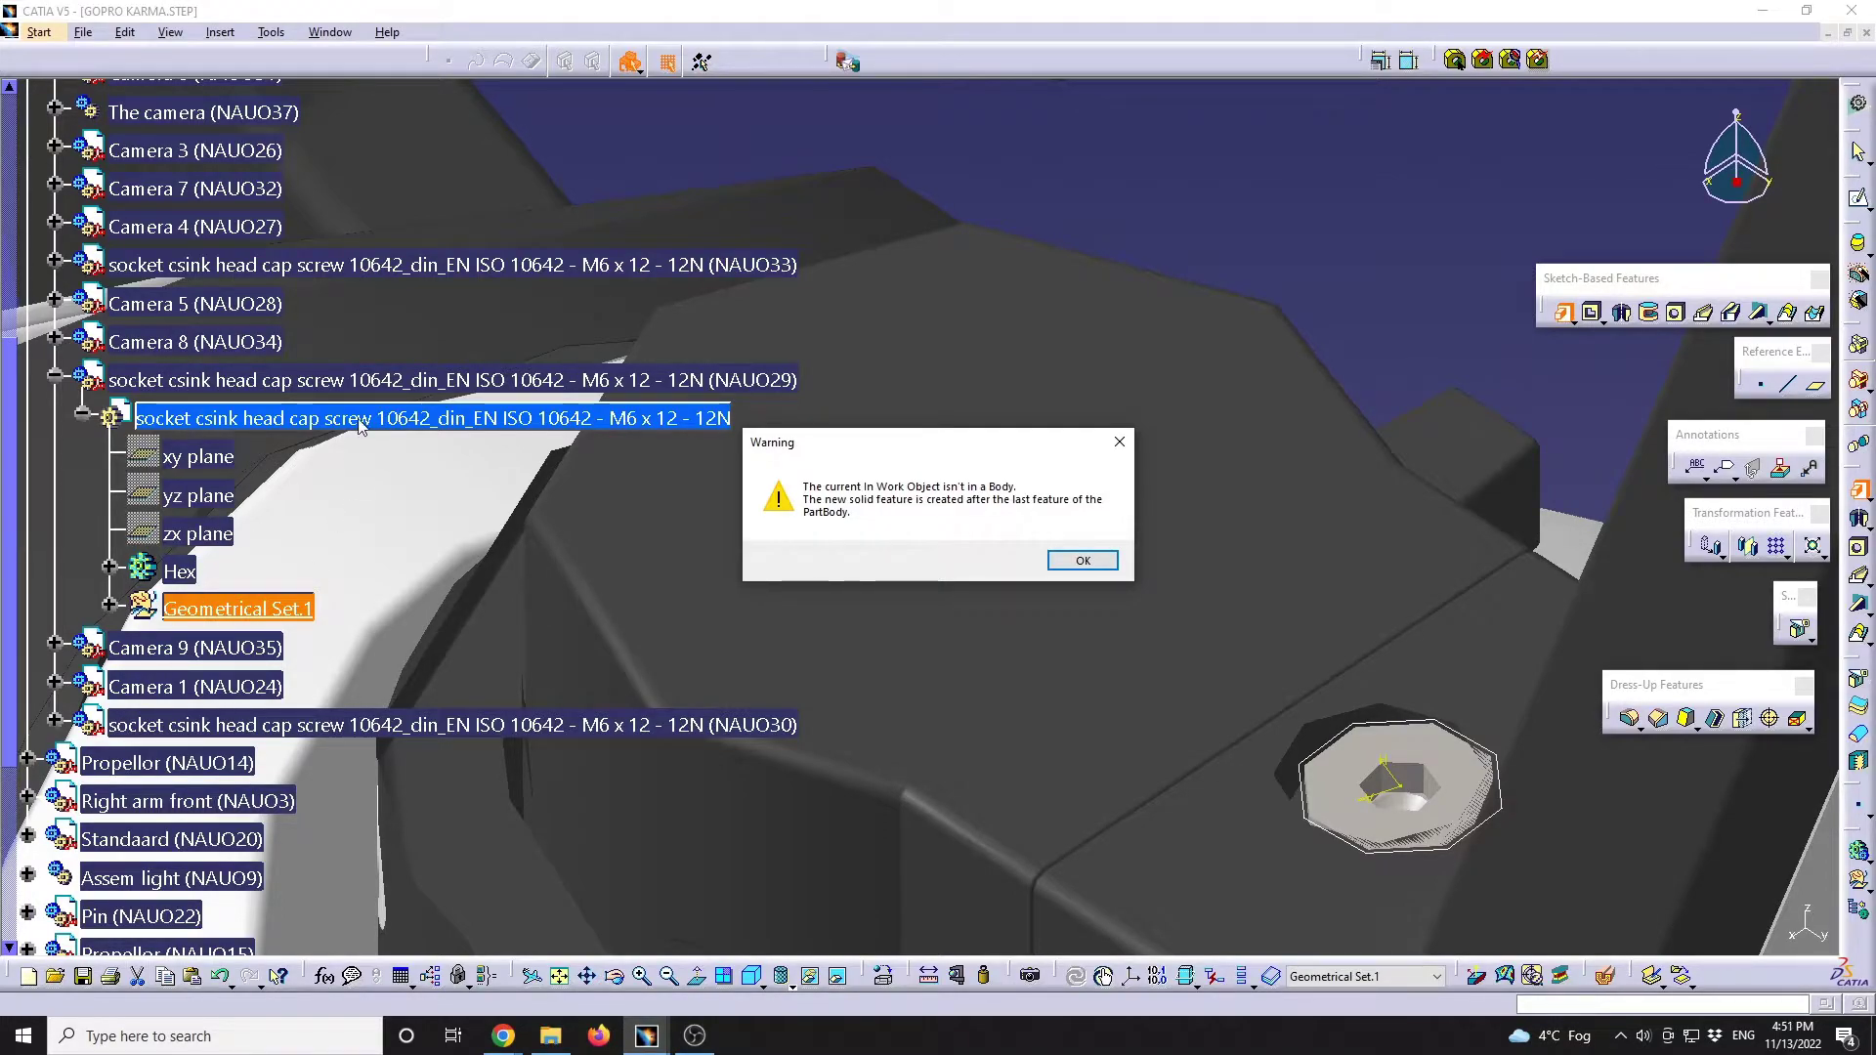
left_click(1082, 561)
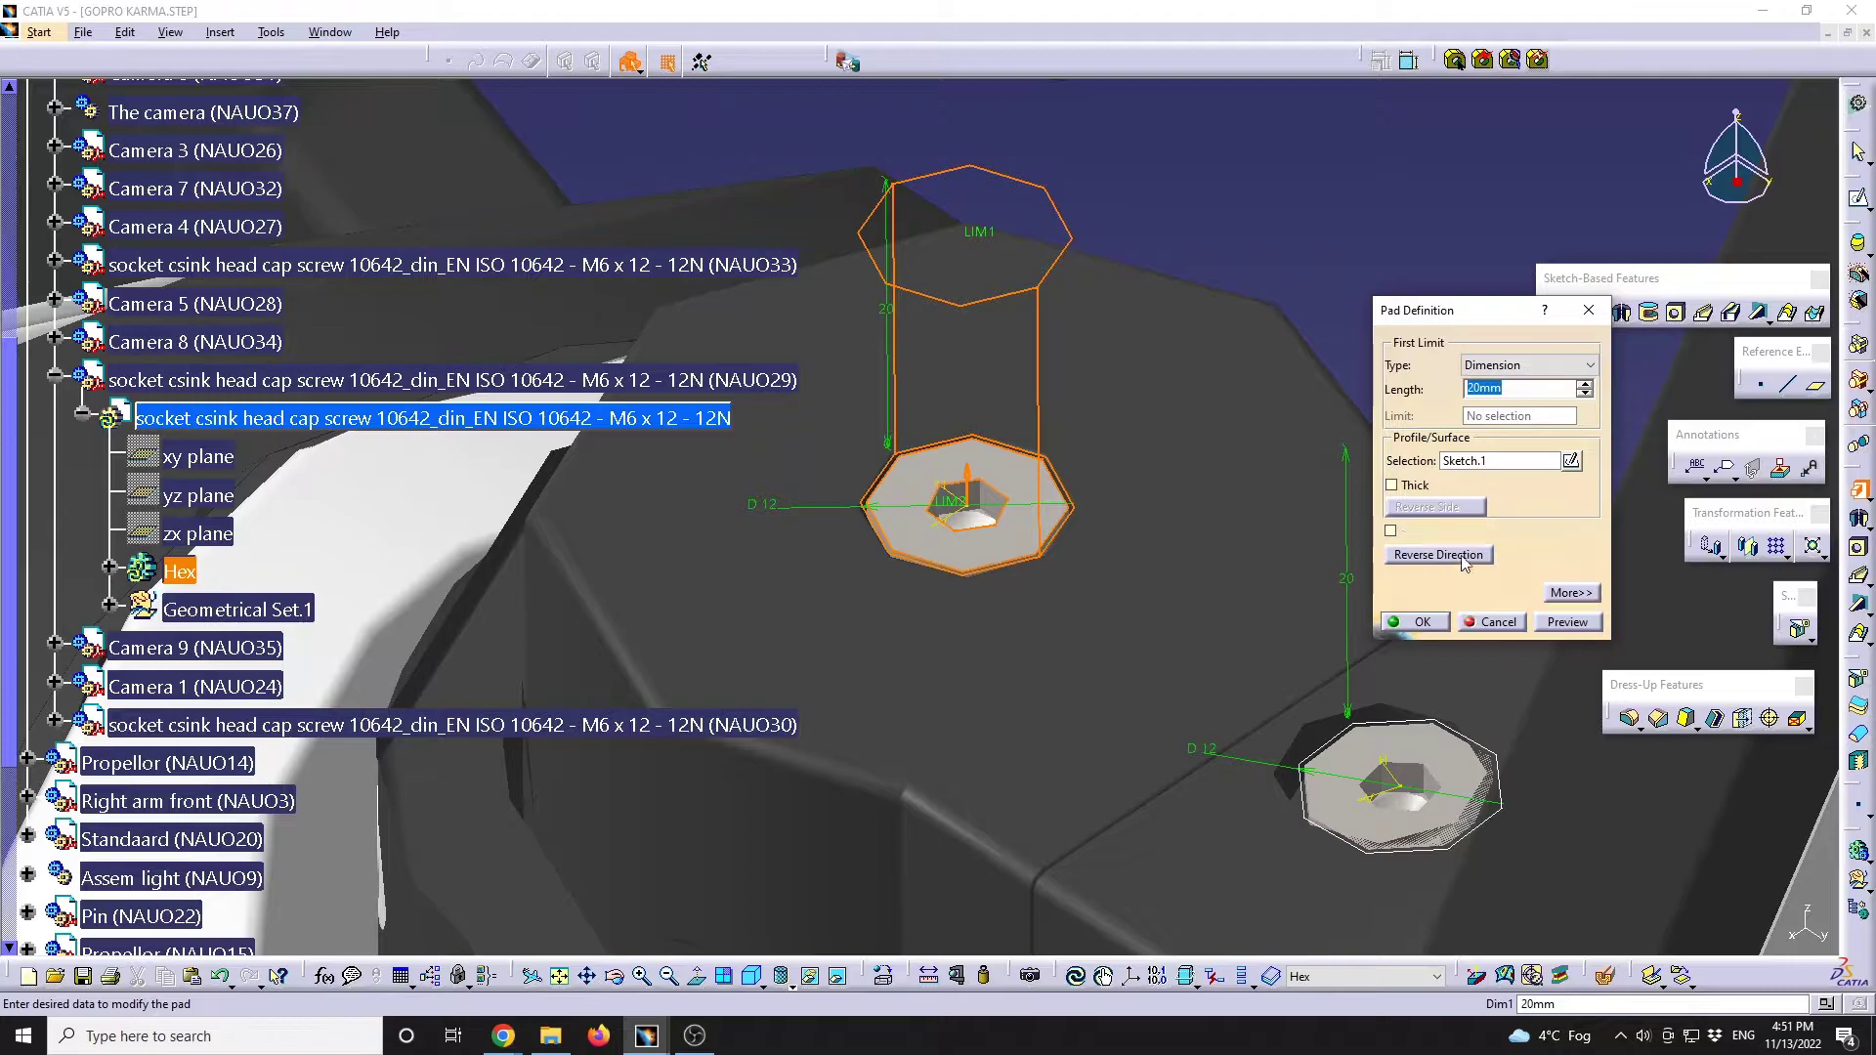
left_click(1419, 623)
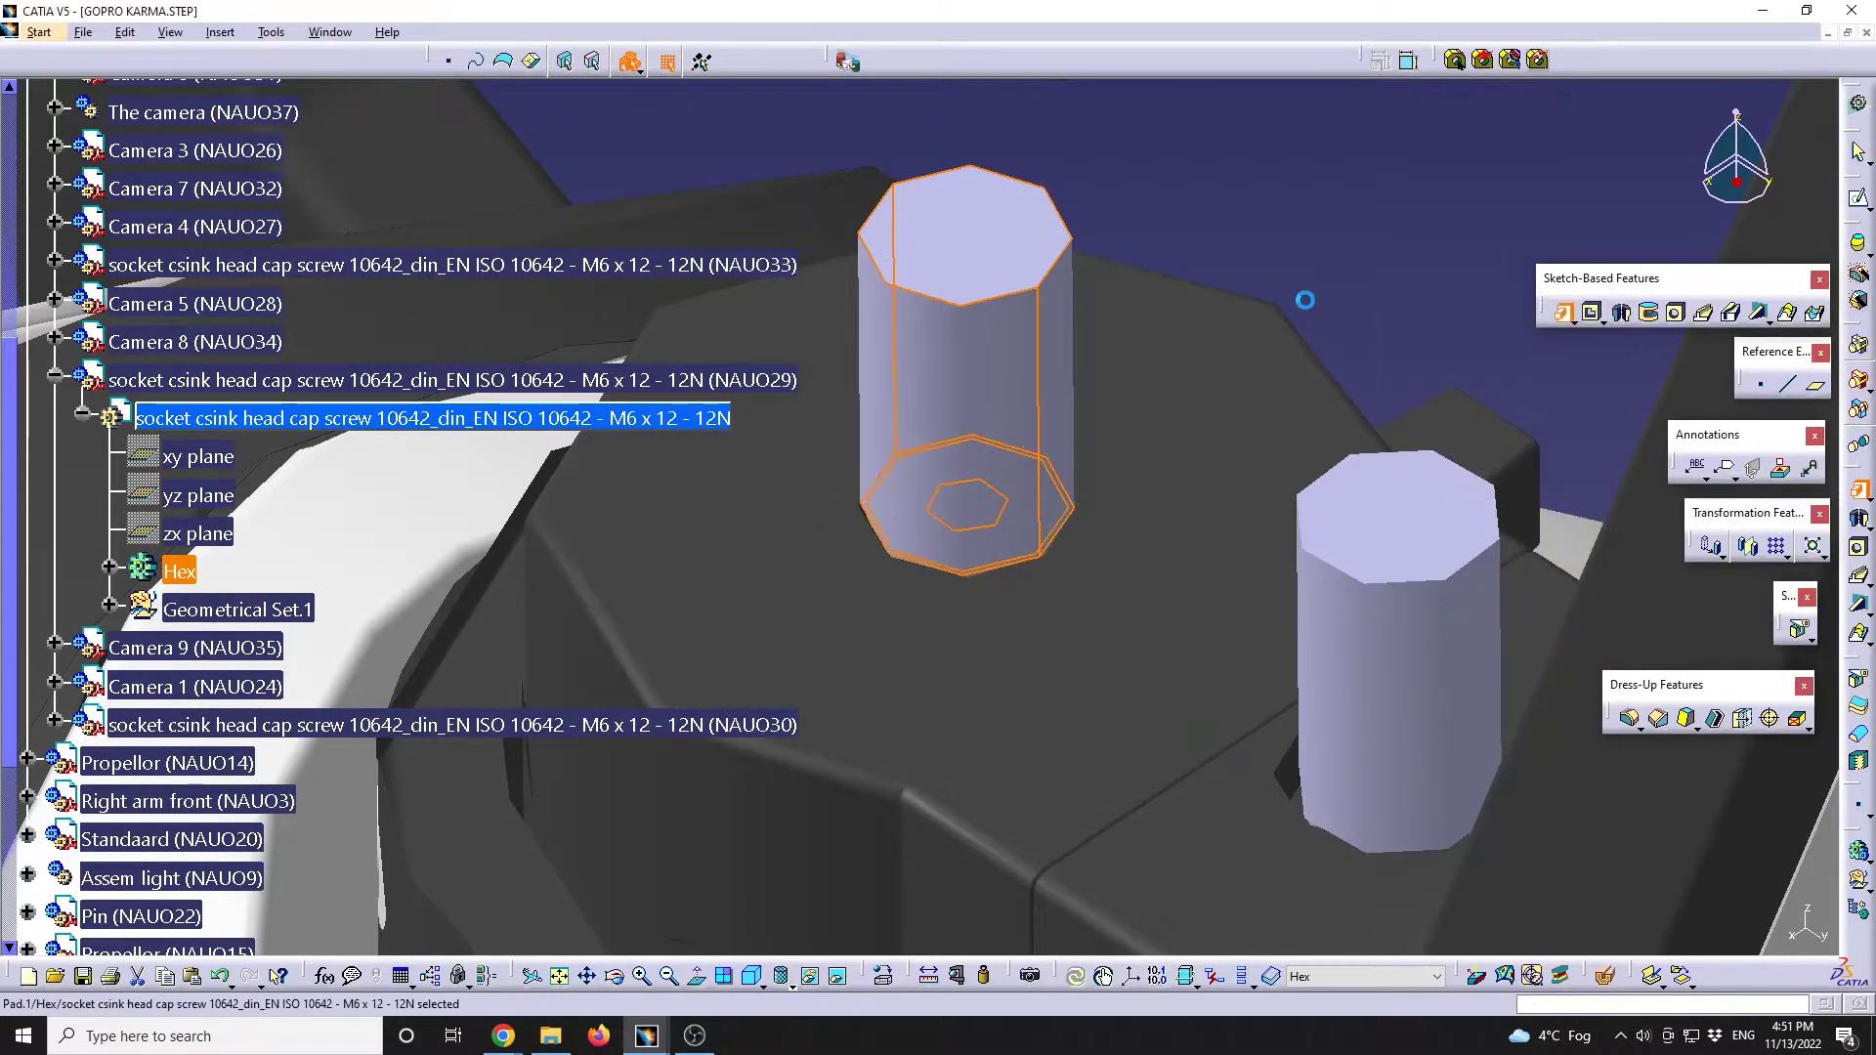
Start a new sketch on a cylinder's top face
middle_click_drag(1118, 490, 1133, 547)
left_click(981, 334)
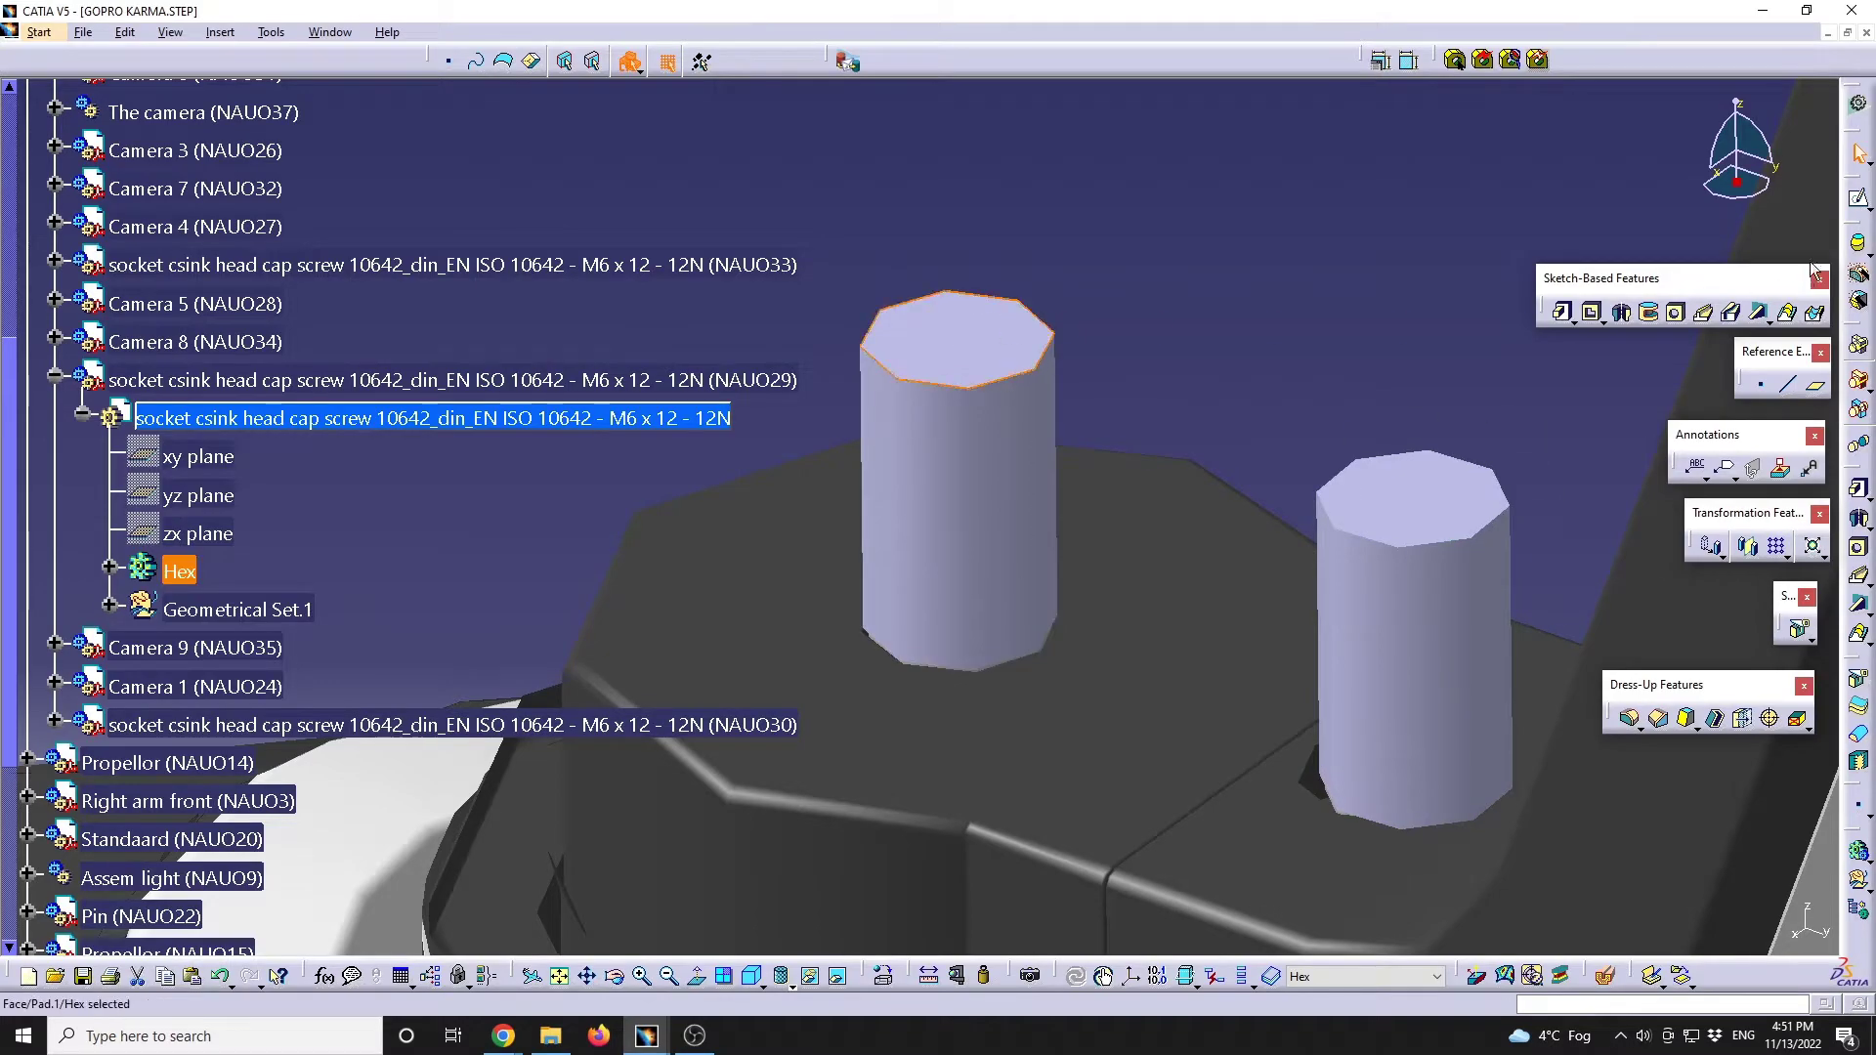
left_click(1858, 198)
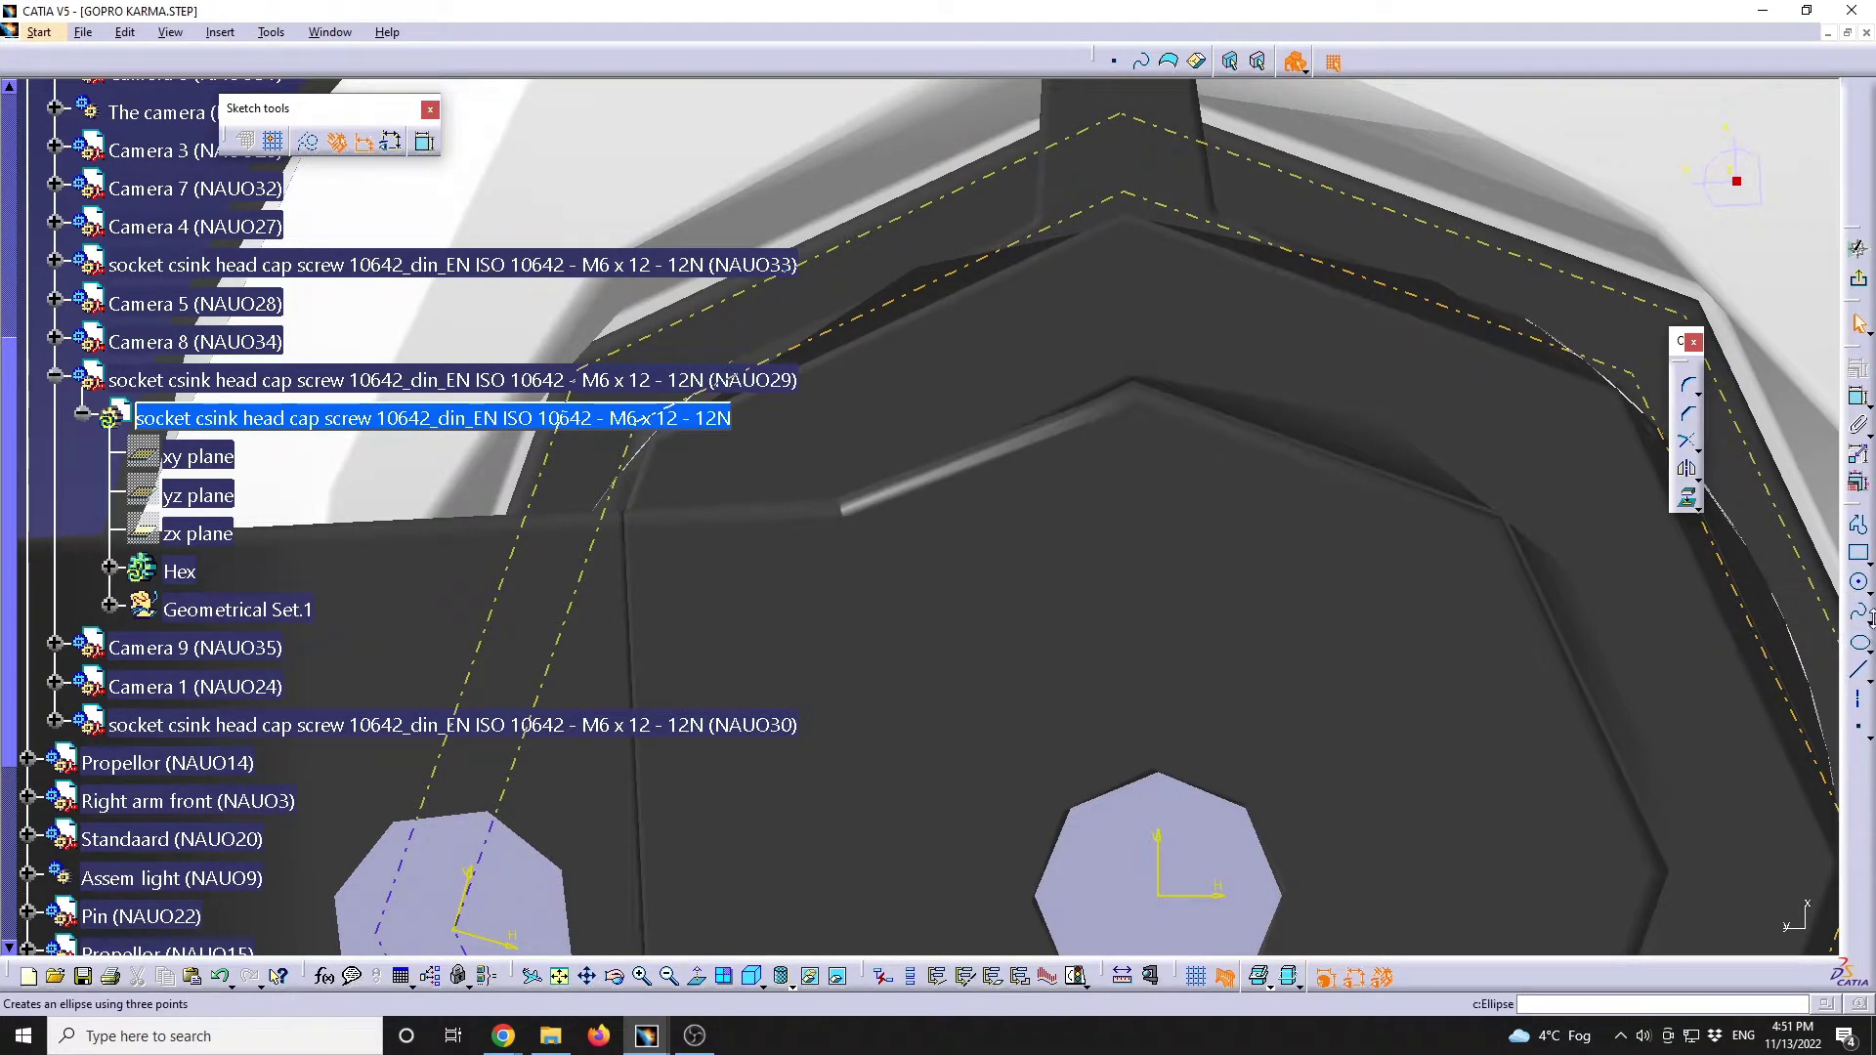
Sketch a hexagon beside the cylinder with the Polygon tool
left_click(1868, 564)
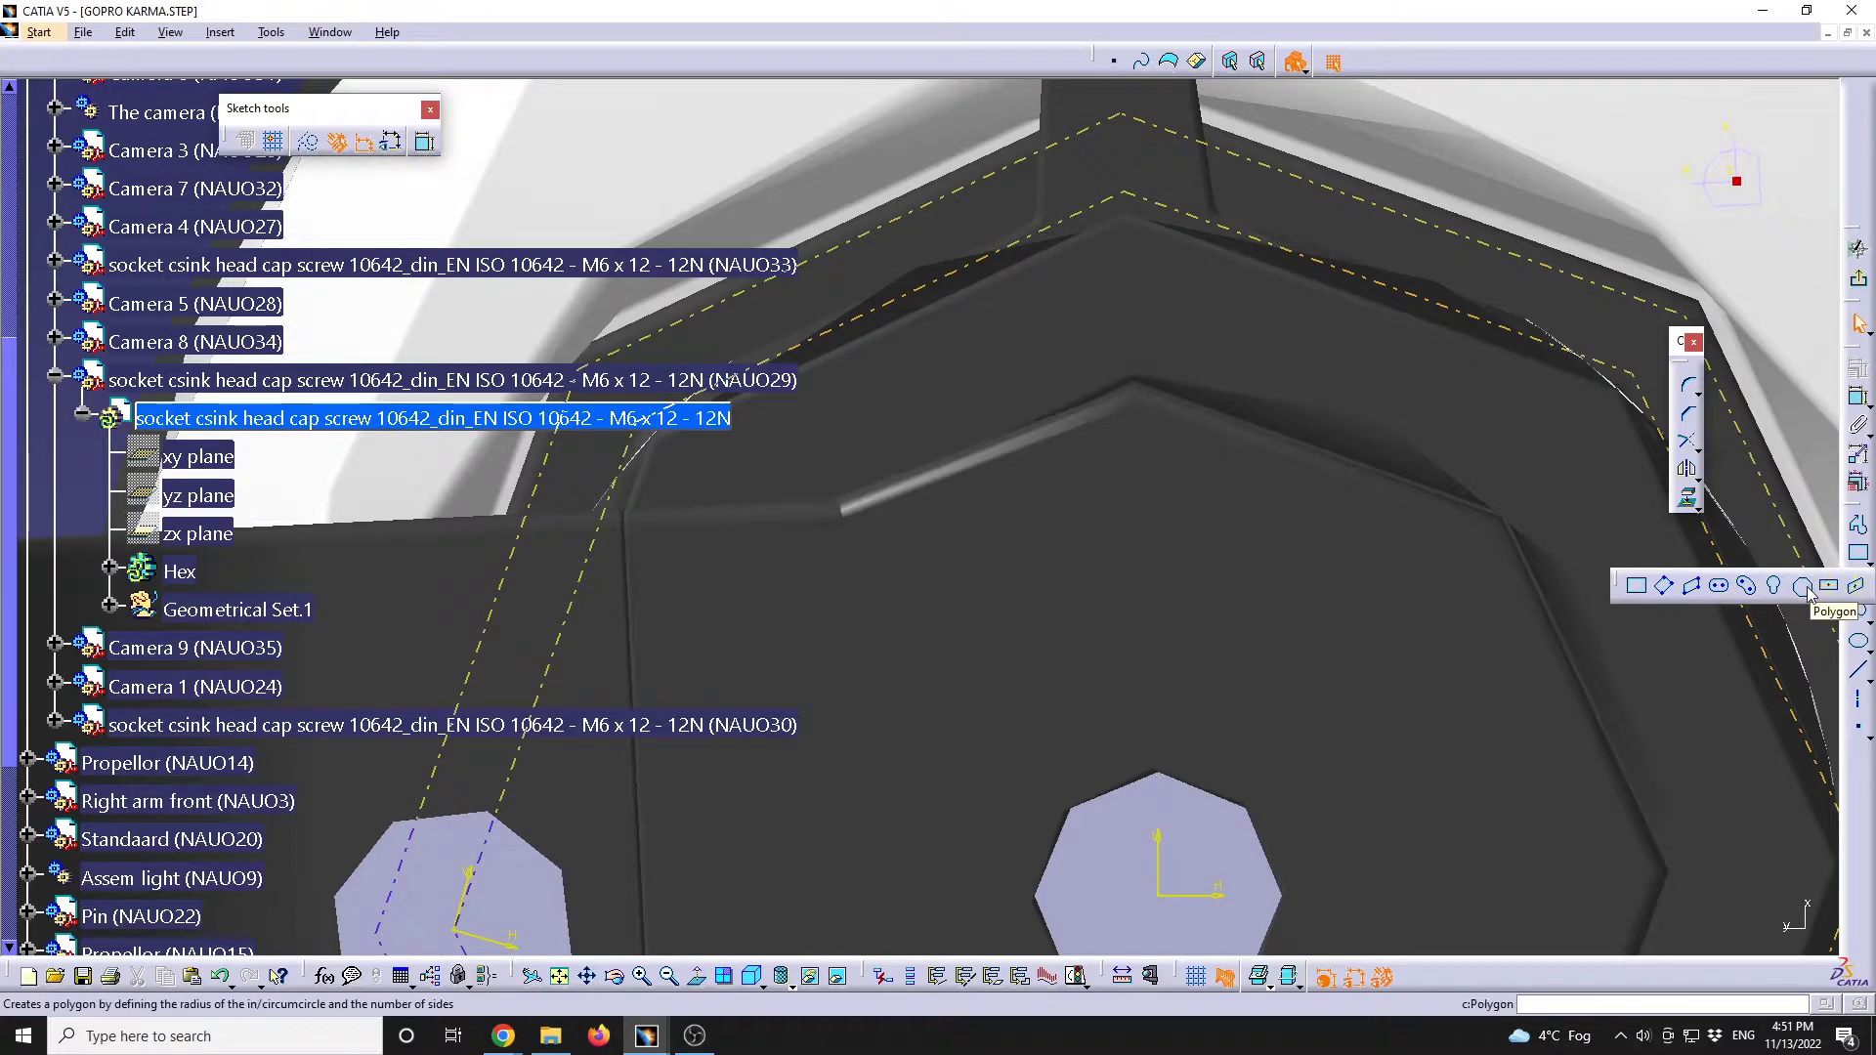
left_click(1803, 586)
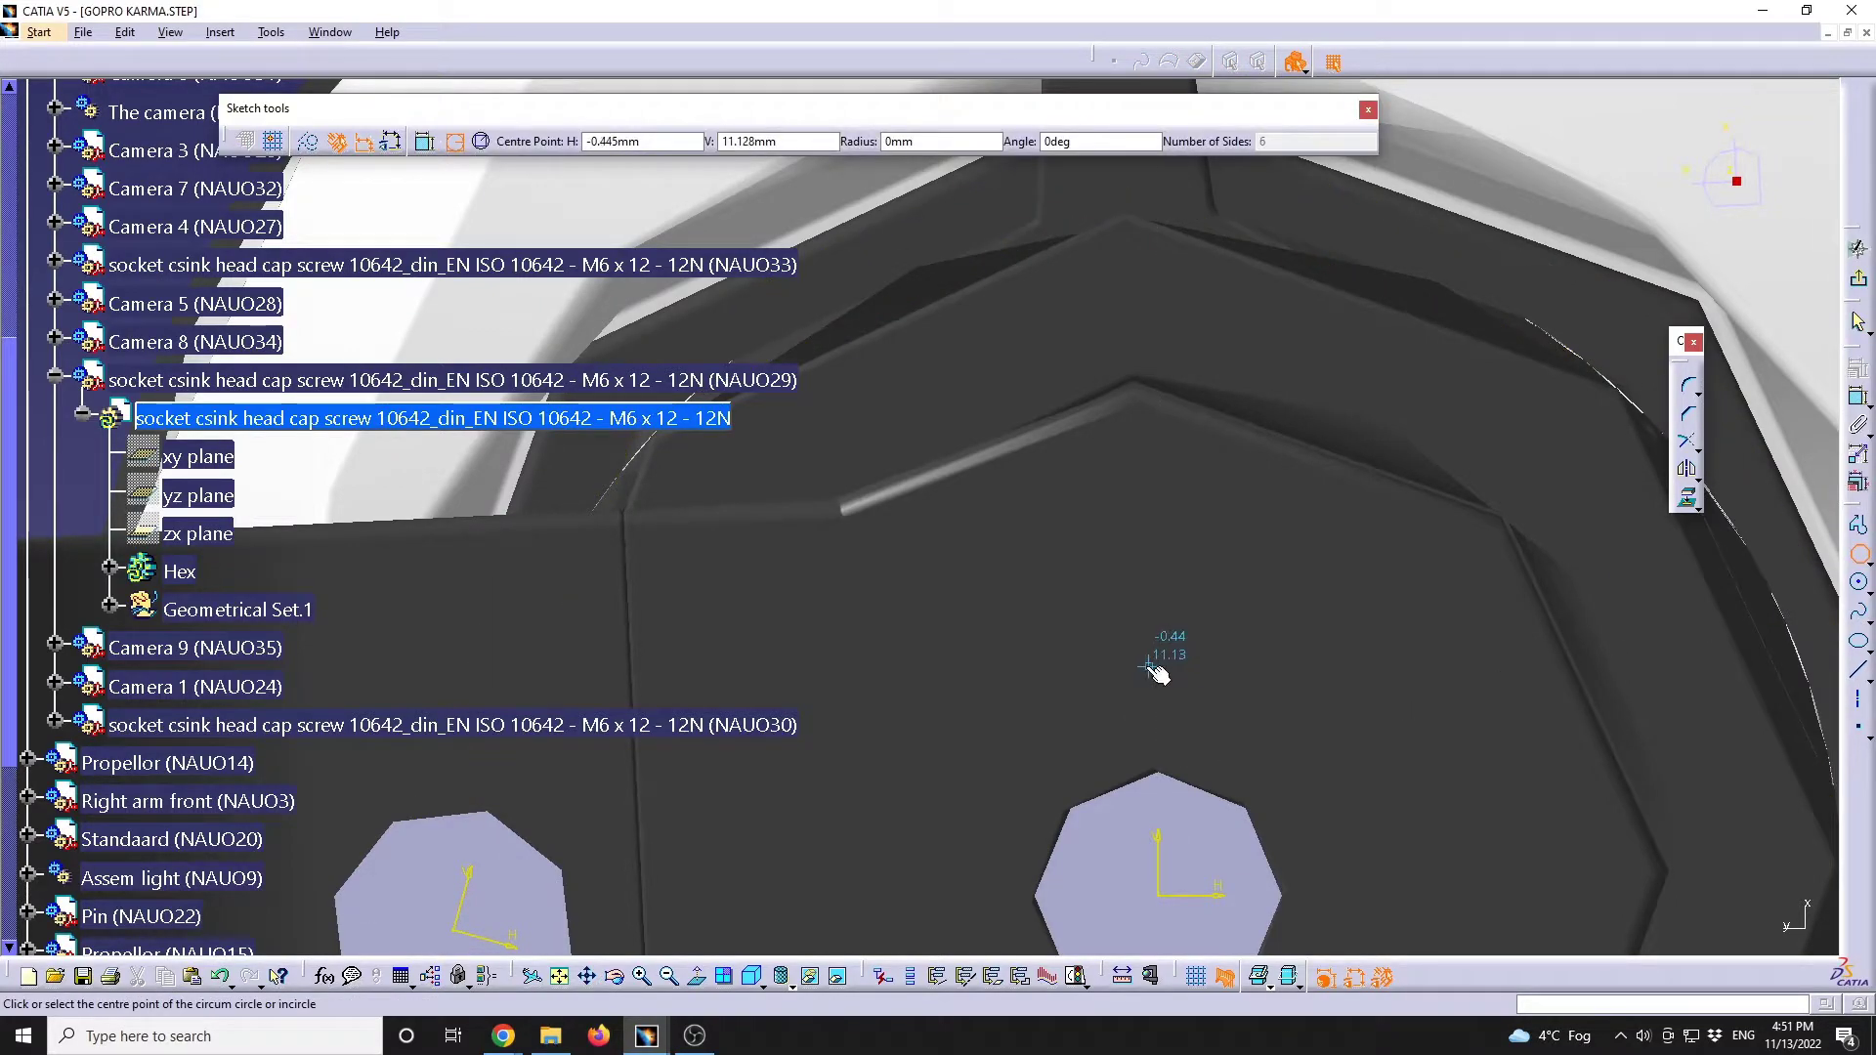
left_click(1159, 650)
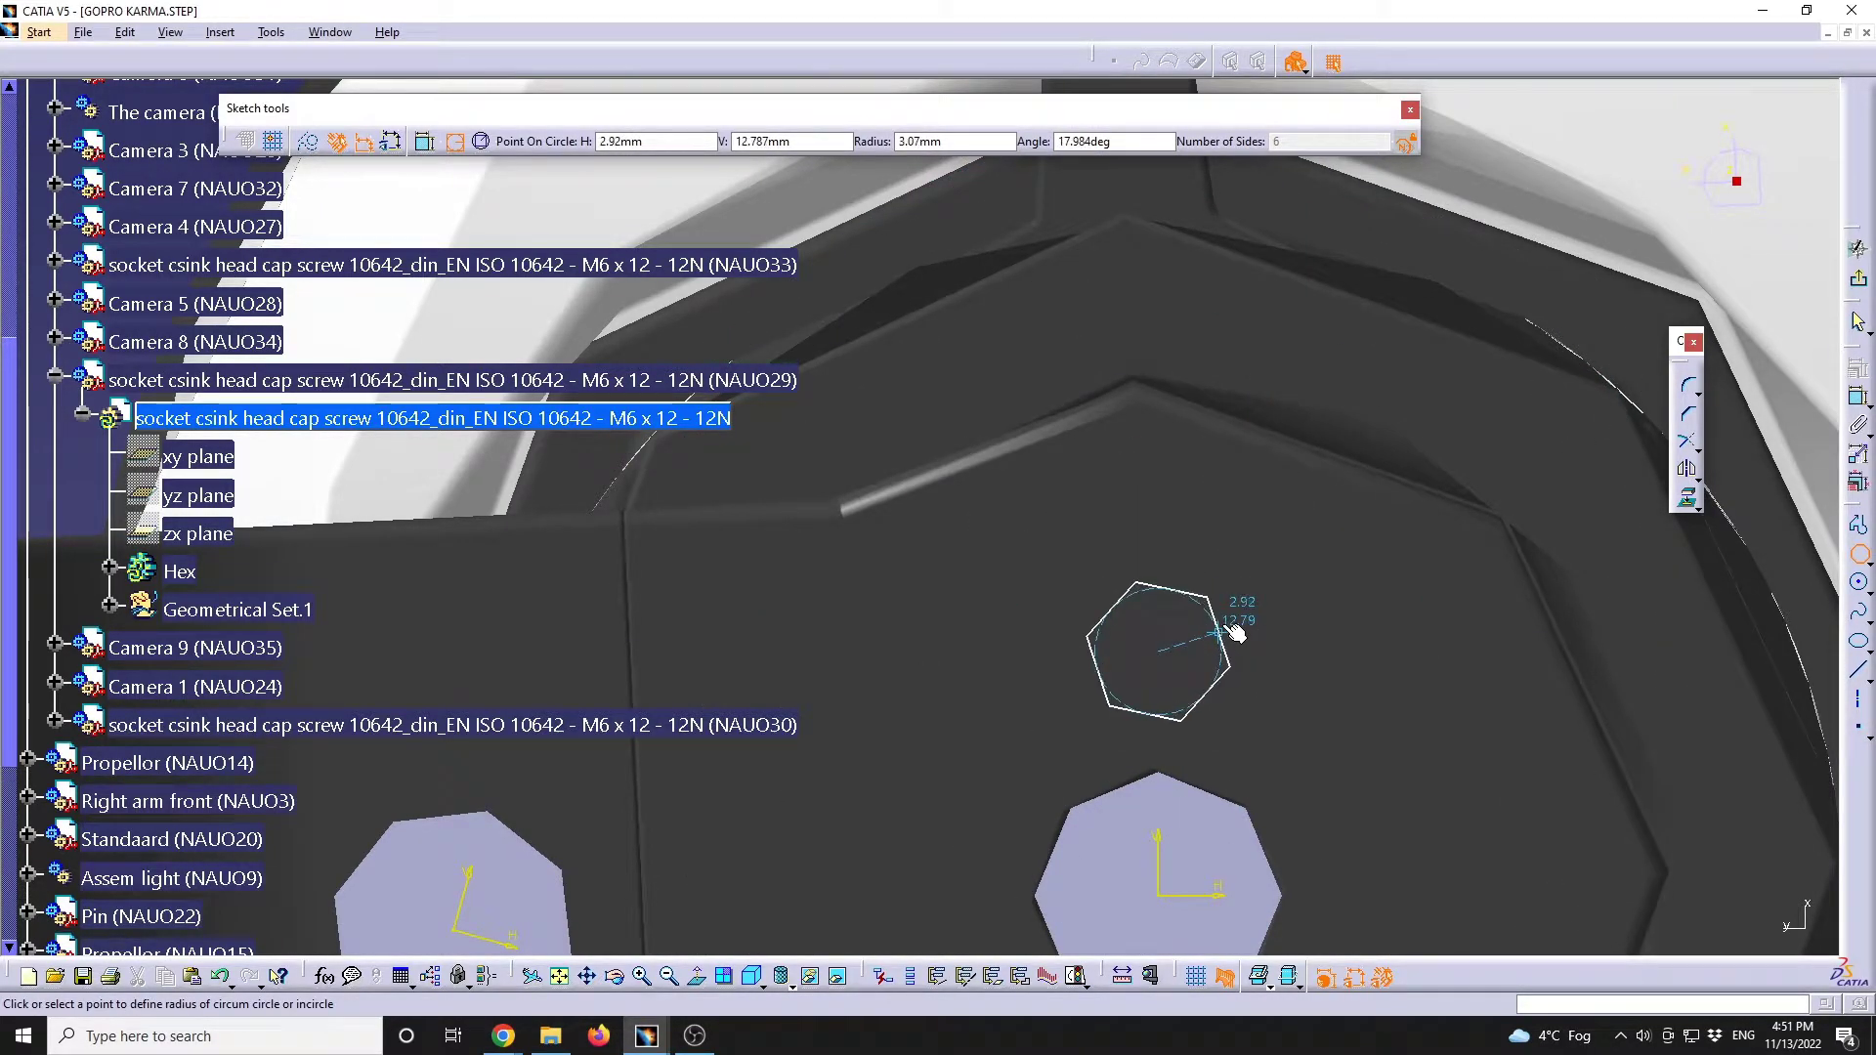
left_click(1236, 633)
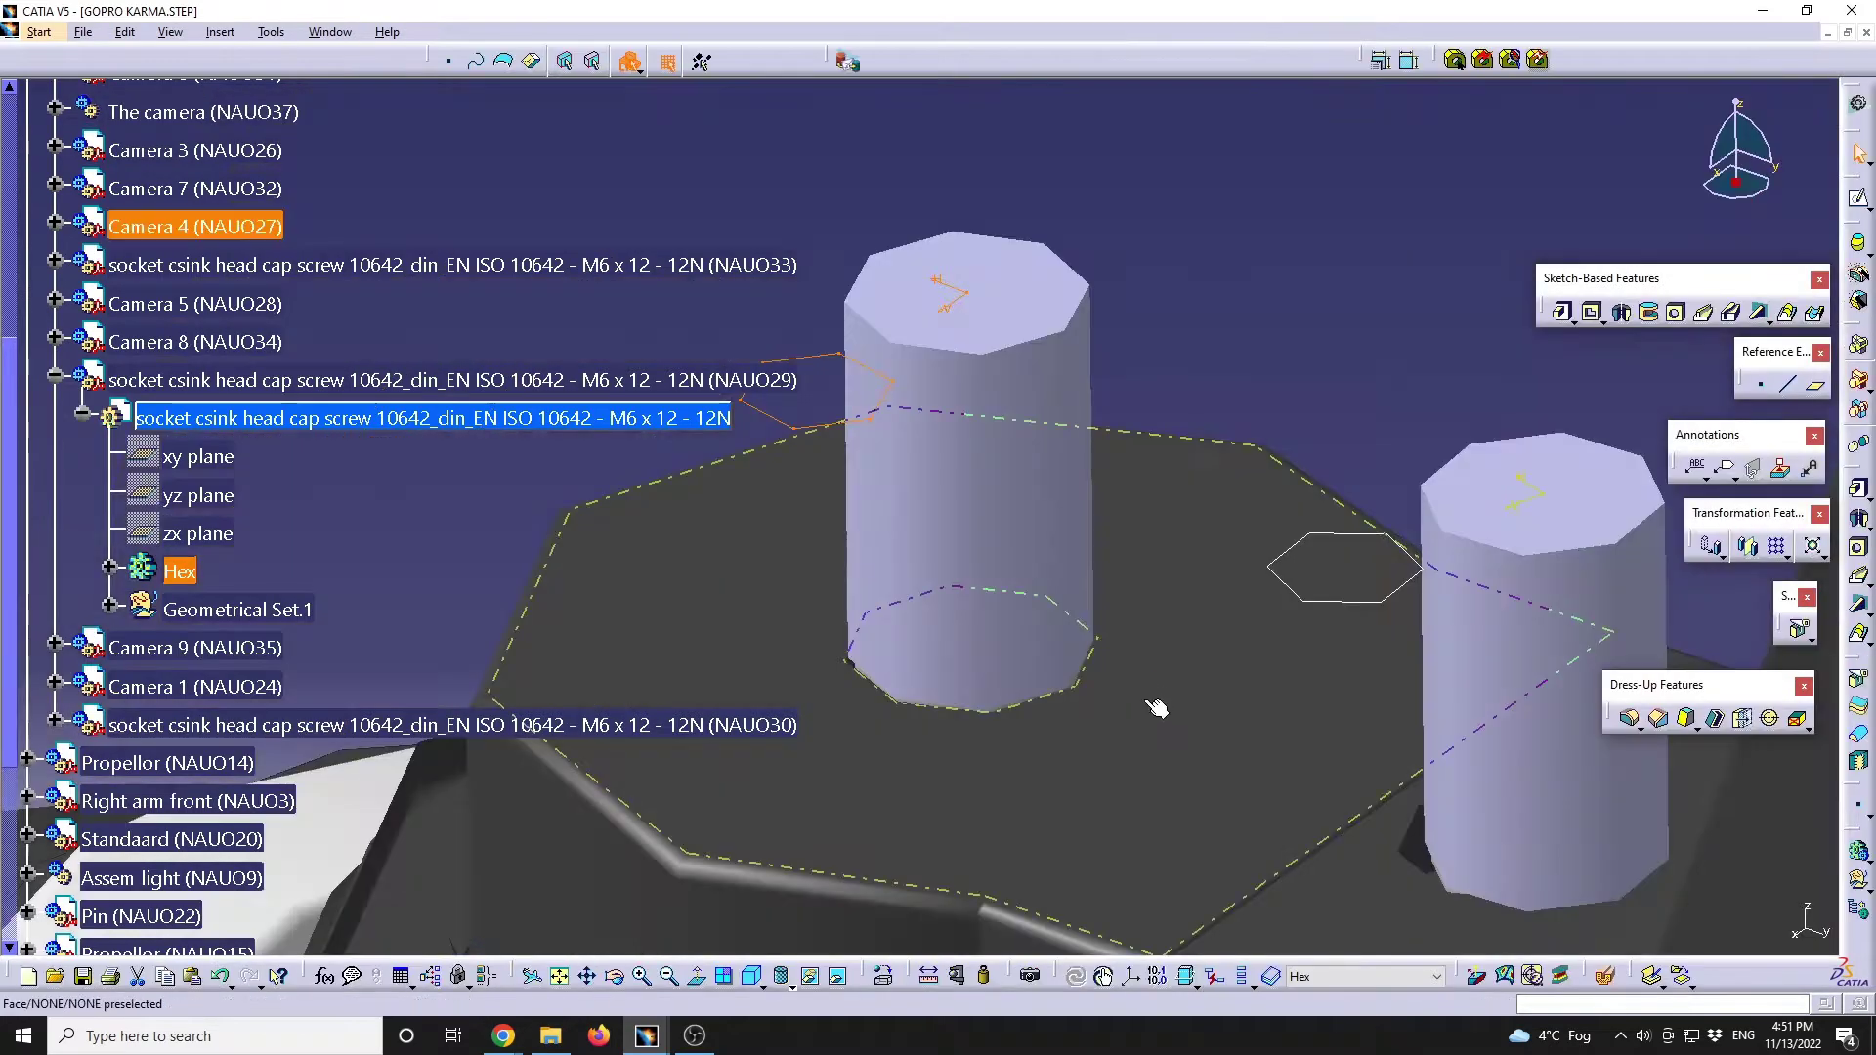
middle_click_drag(1155, 708, 1389, 649)
Pad the hexagon 20 mm downward using Reverse Direction
left_click(1564, 313)
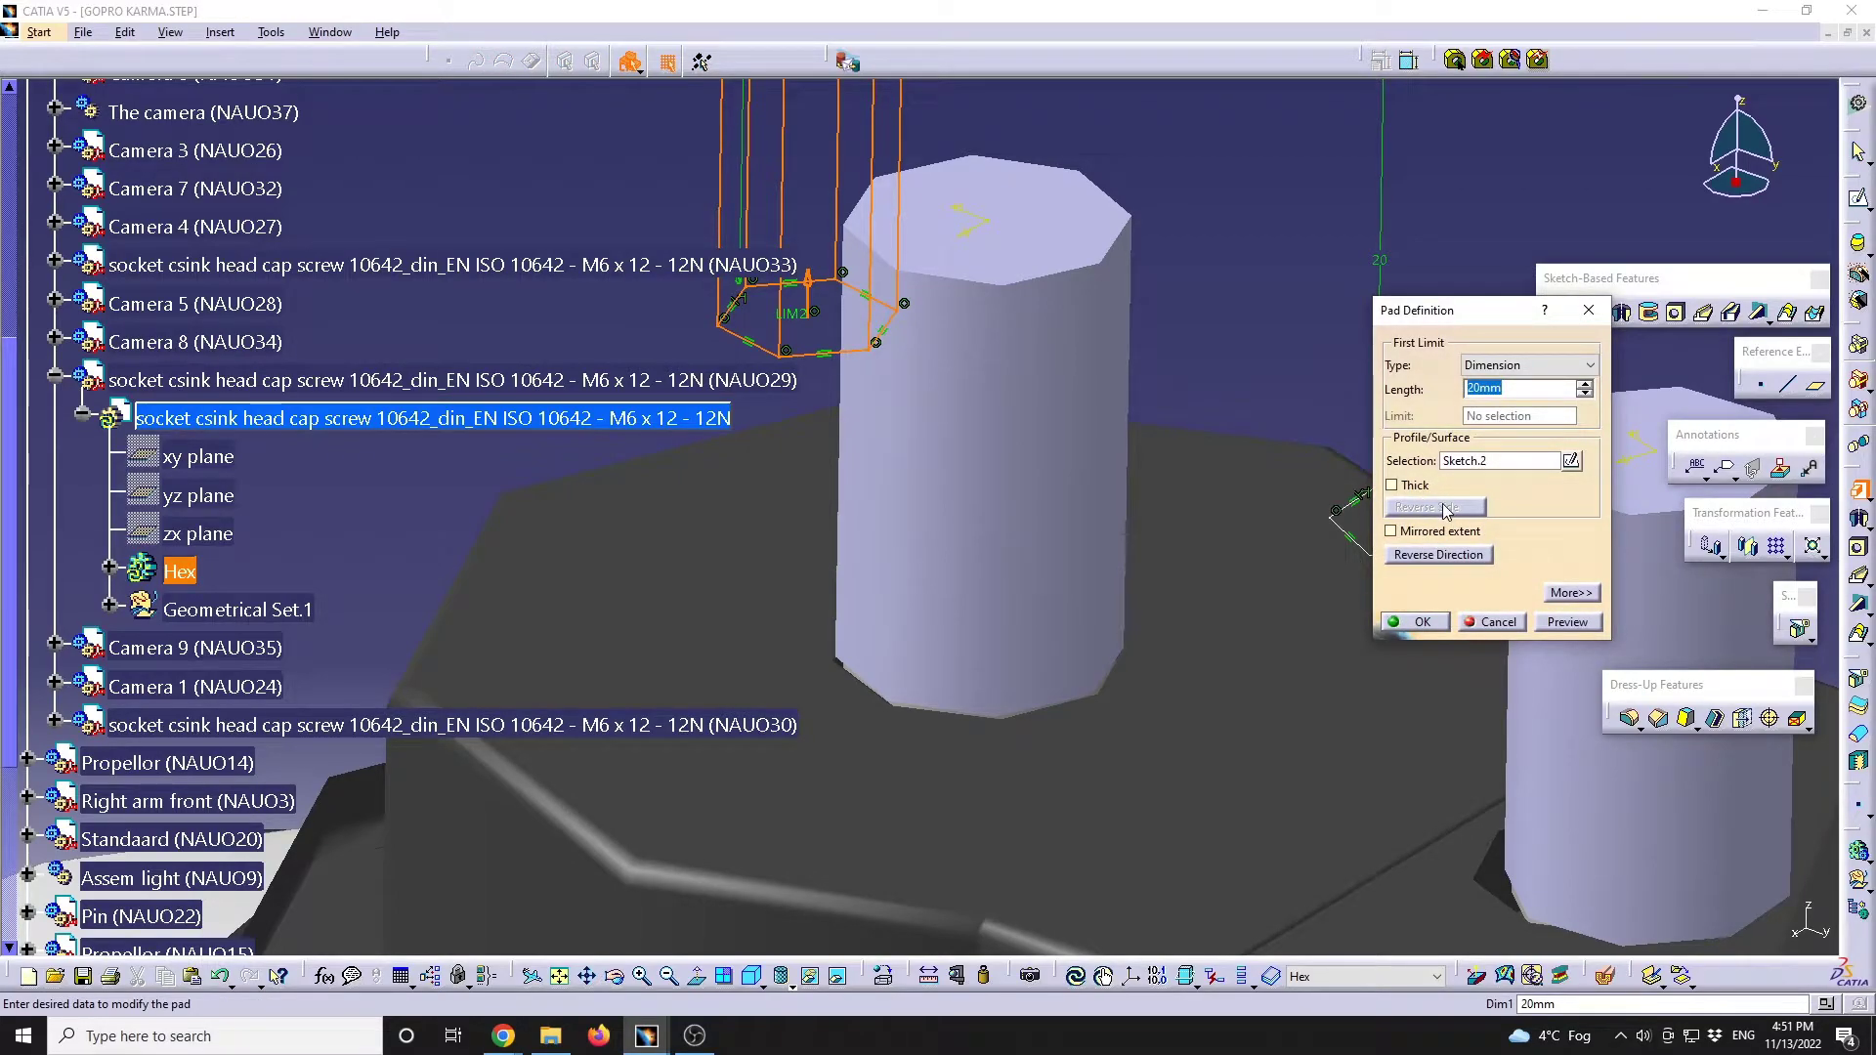
left_click(1440, 556)
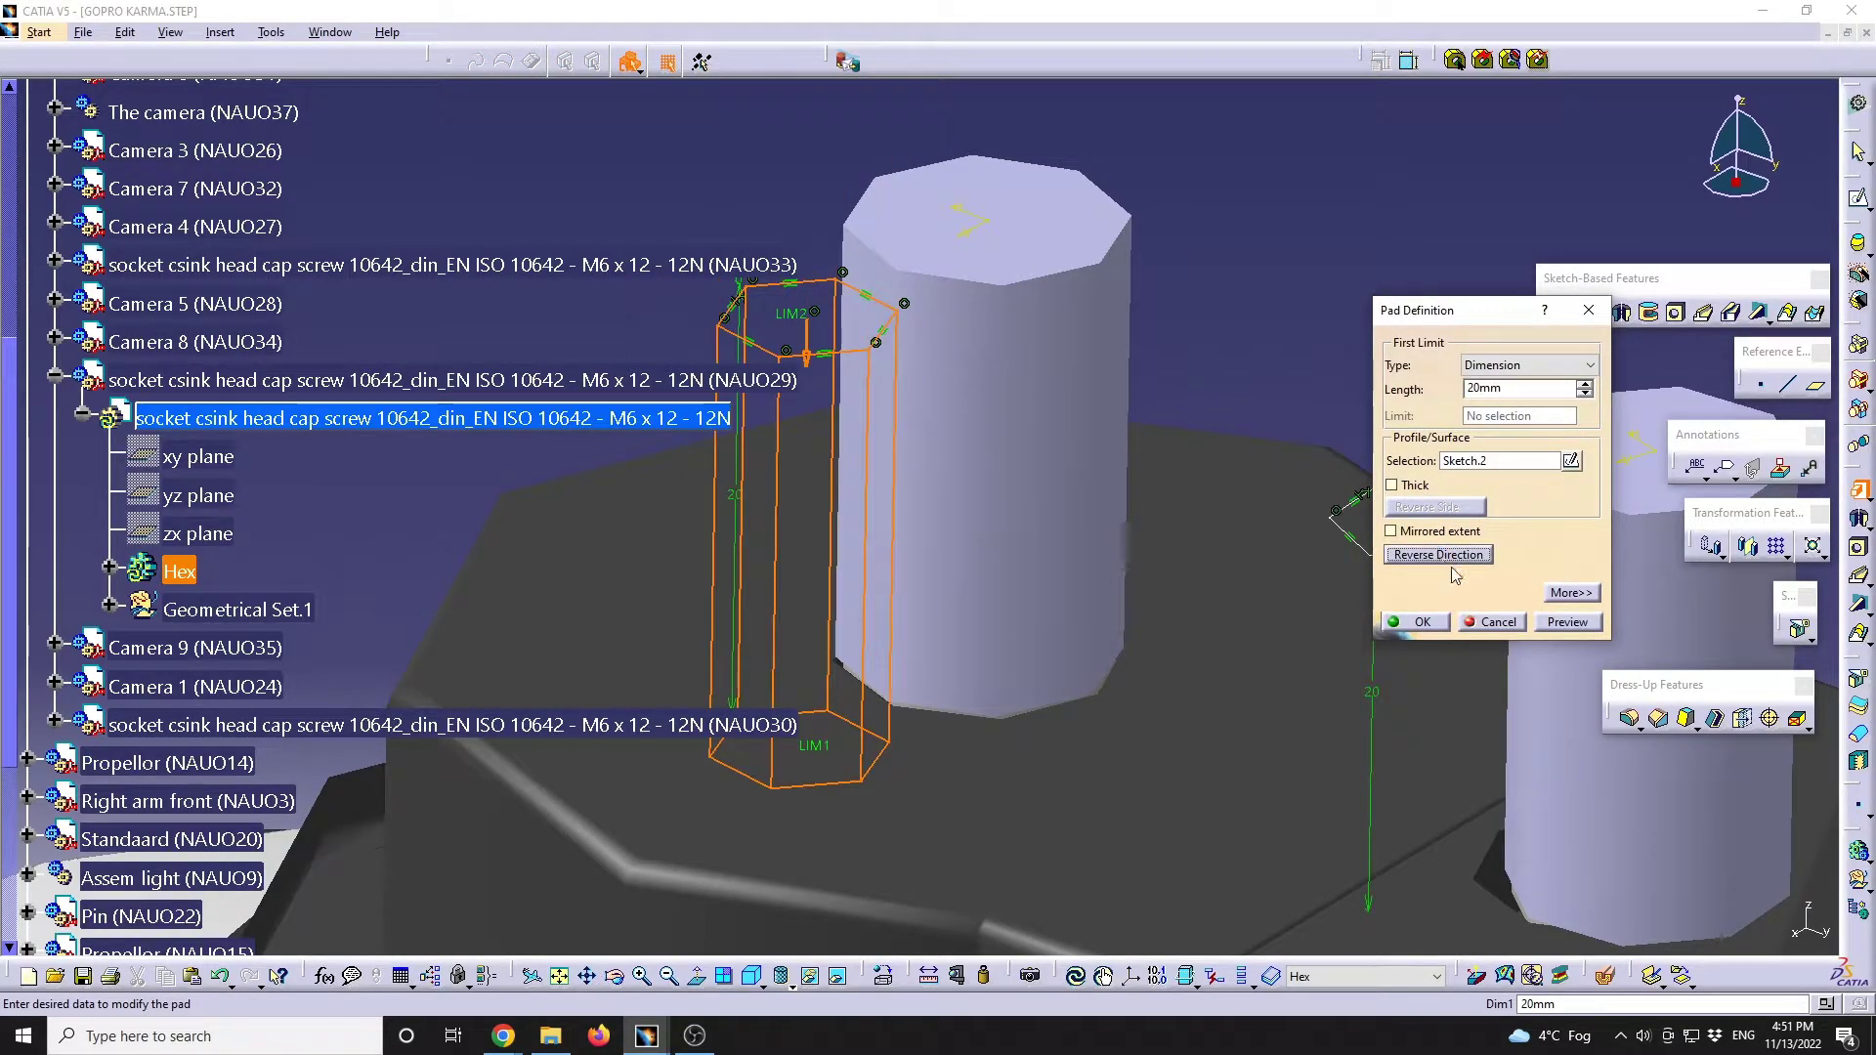
left_click(1442, 627)
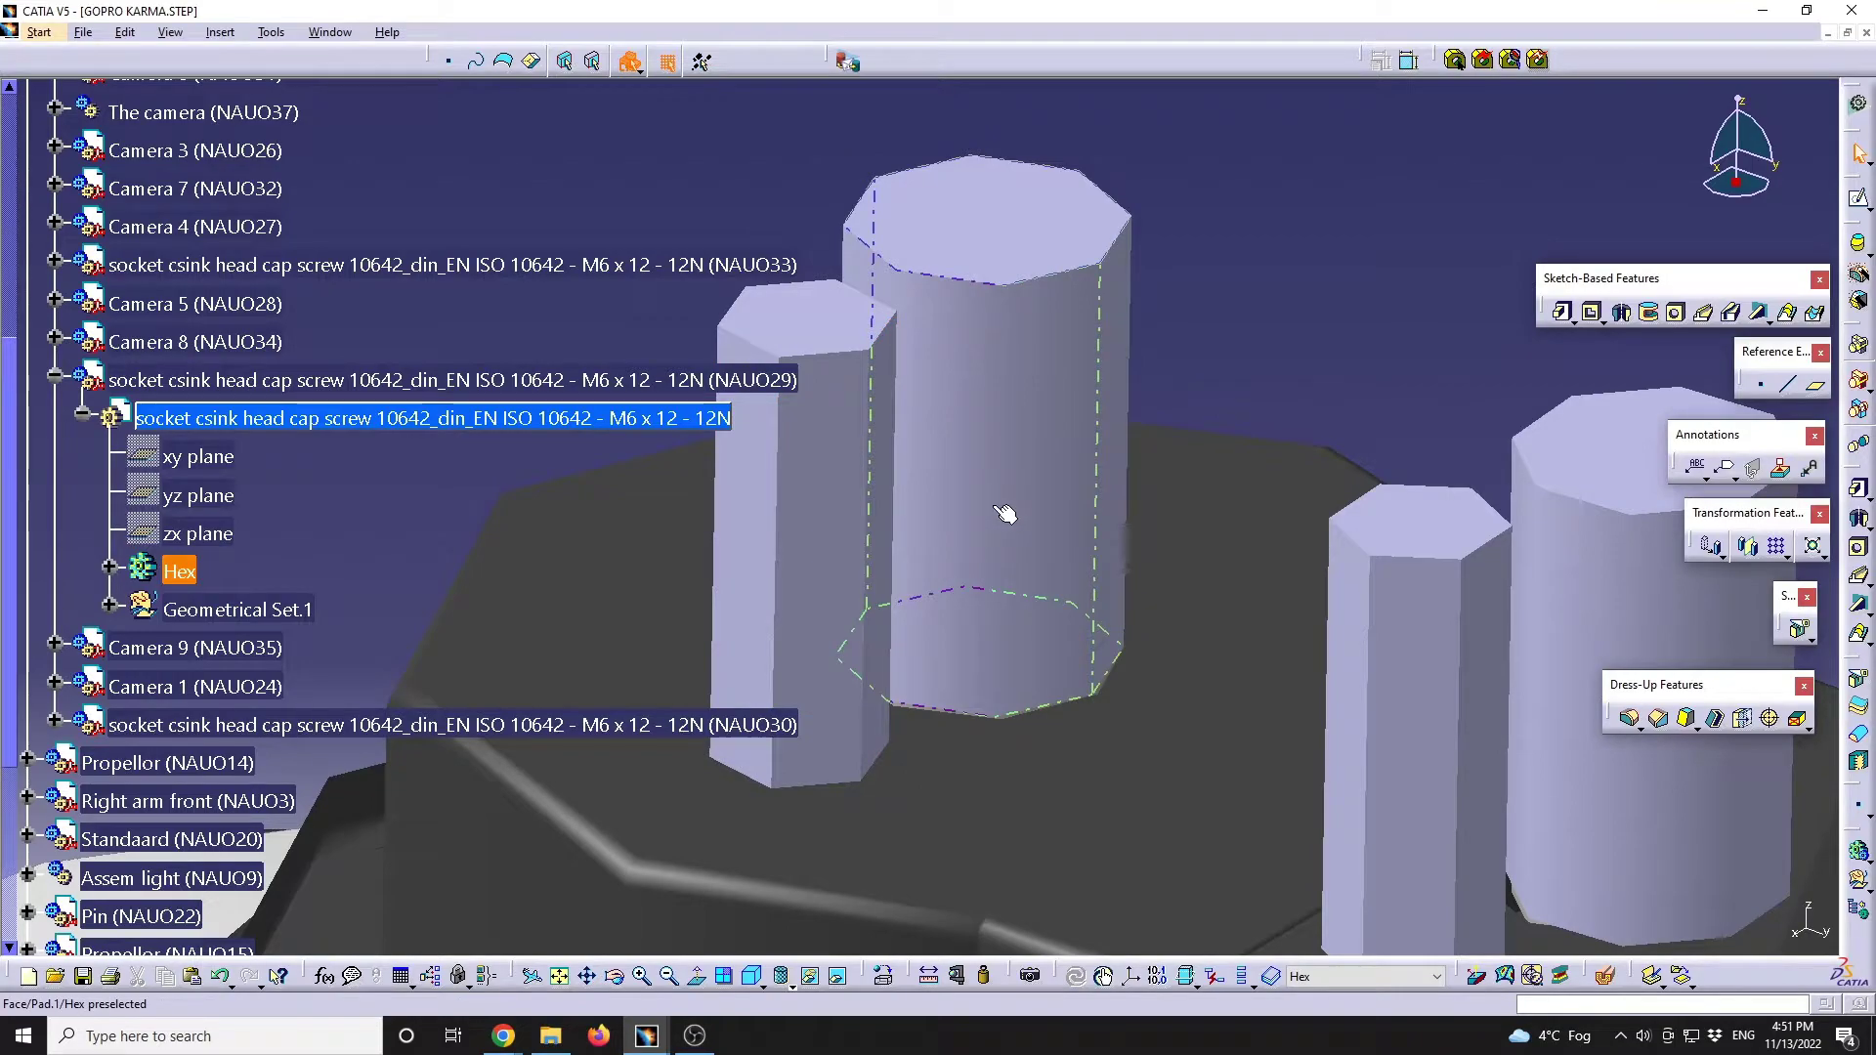
Switch to Wireframe view and orbit to compare the circle and hexagon pads
middle_click_drag(1082, 299, 1012, 518)
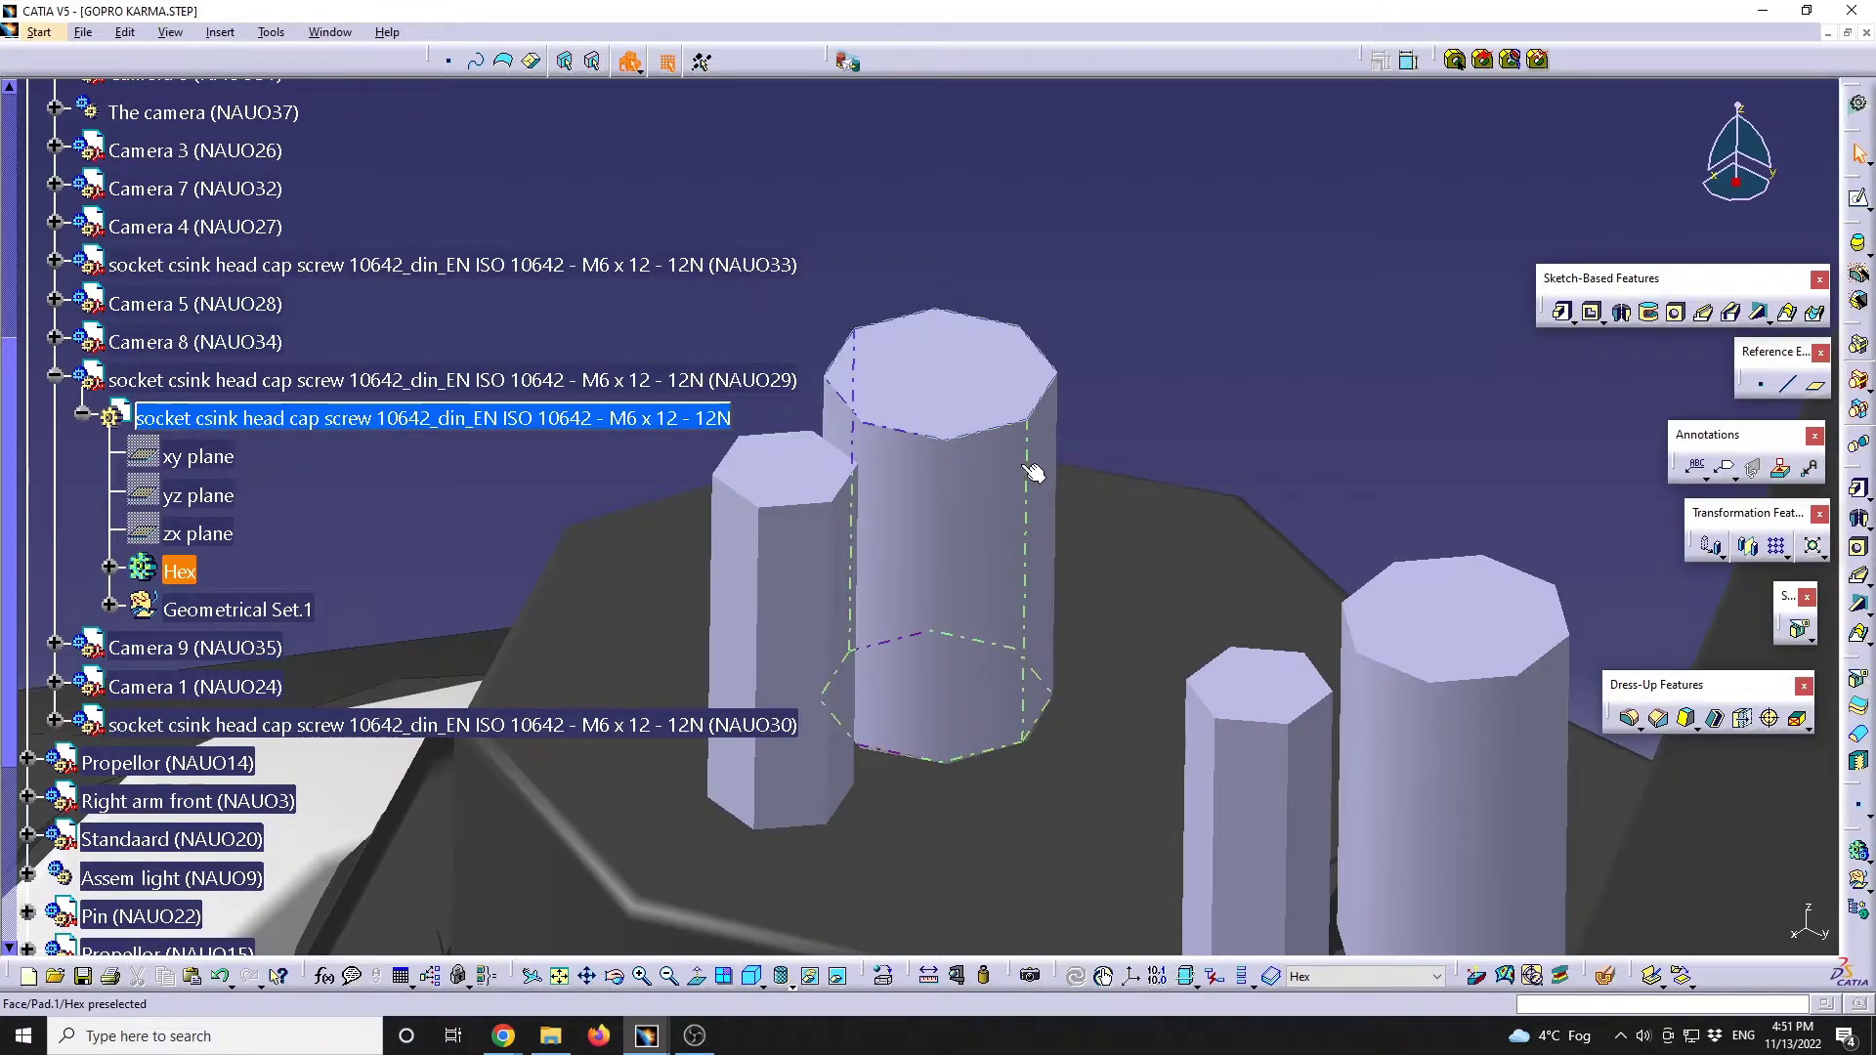
middle_click_drag(982, 699, 1068, 652)
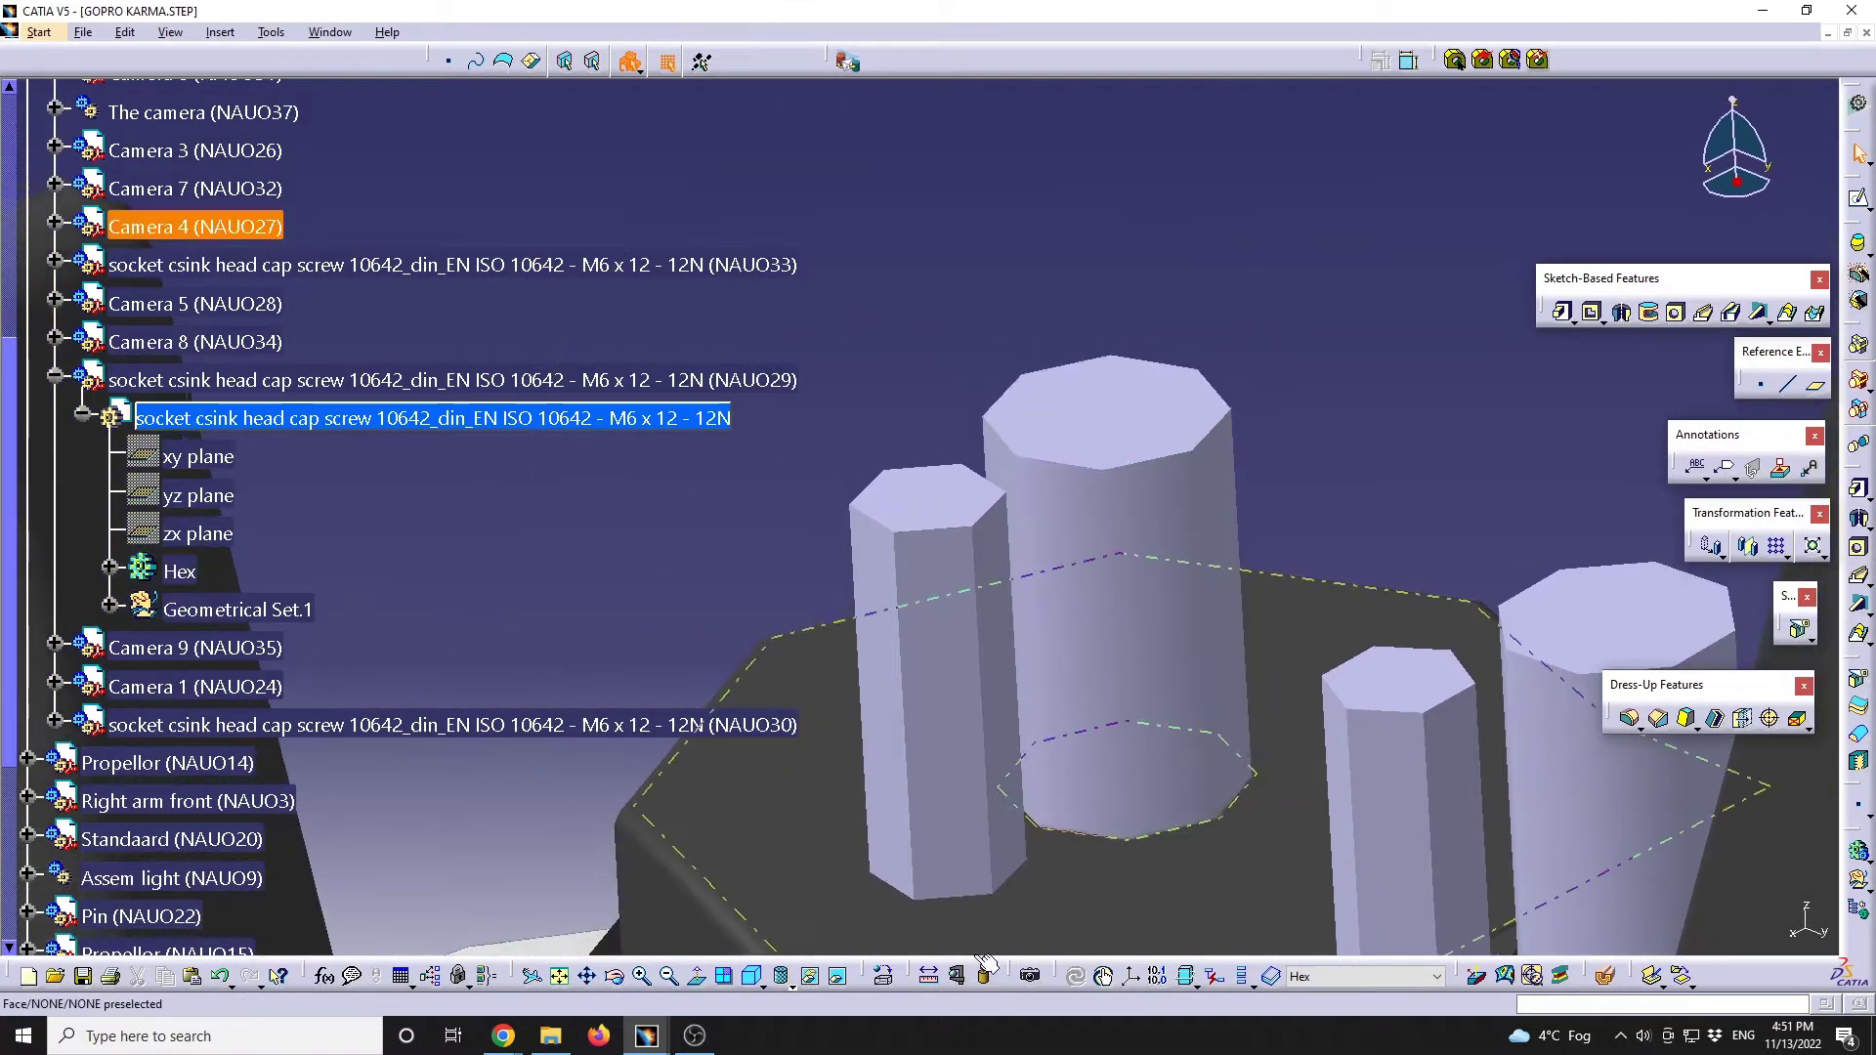
left_click(788, 979)
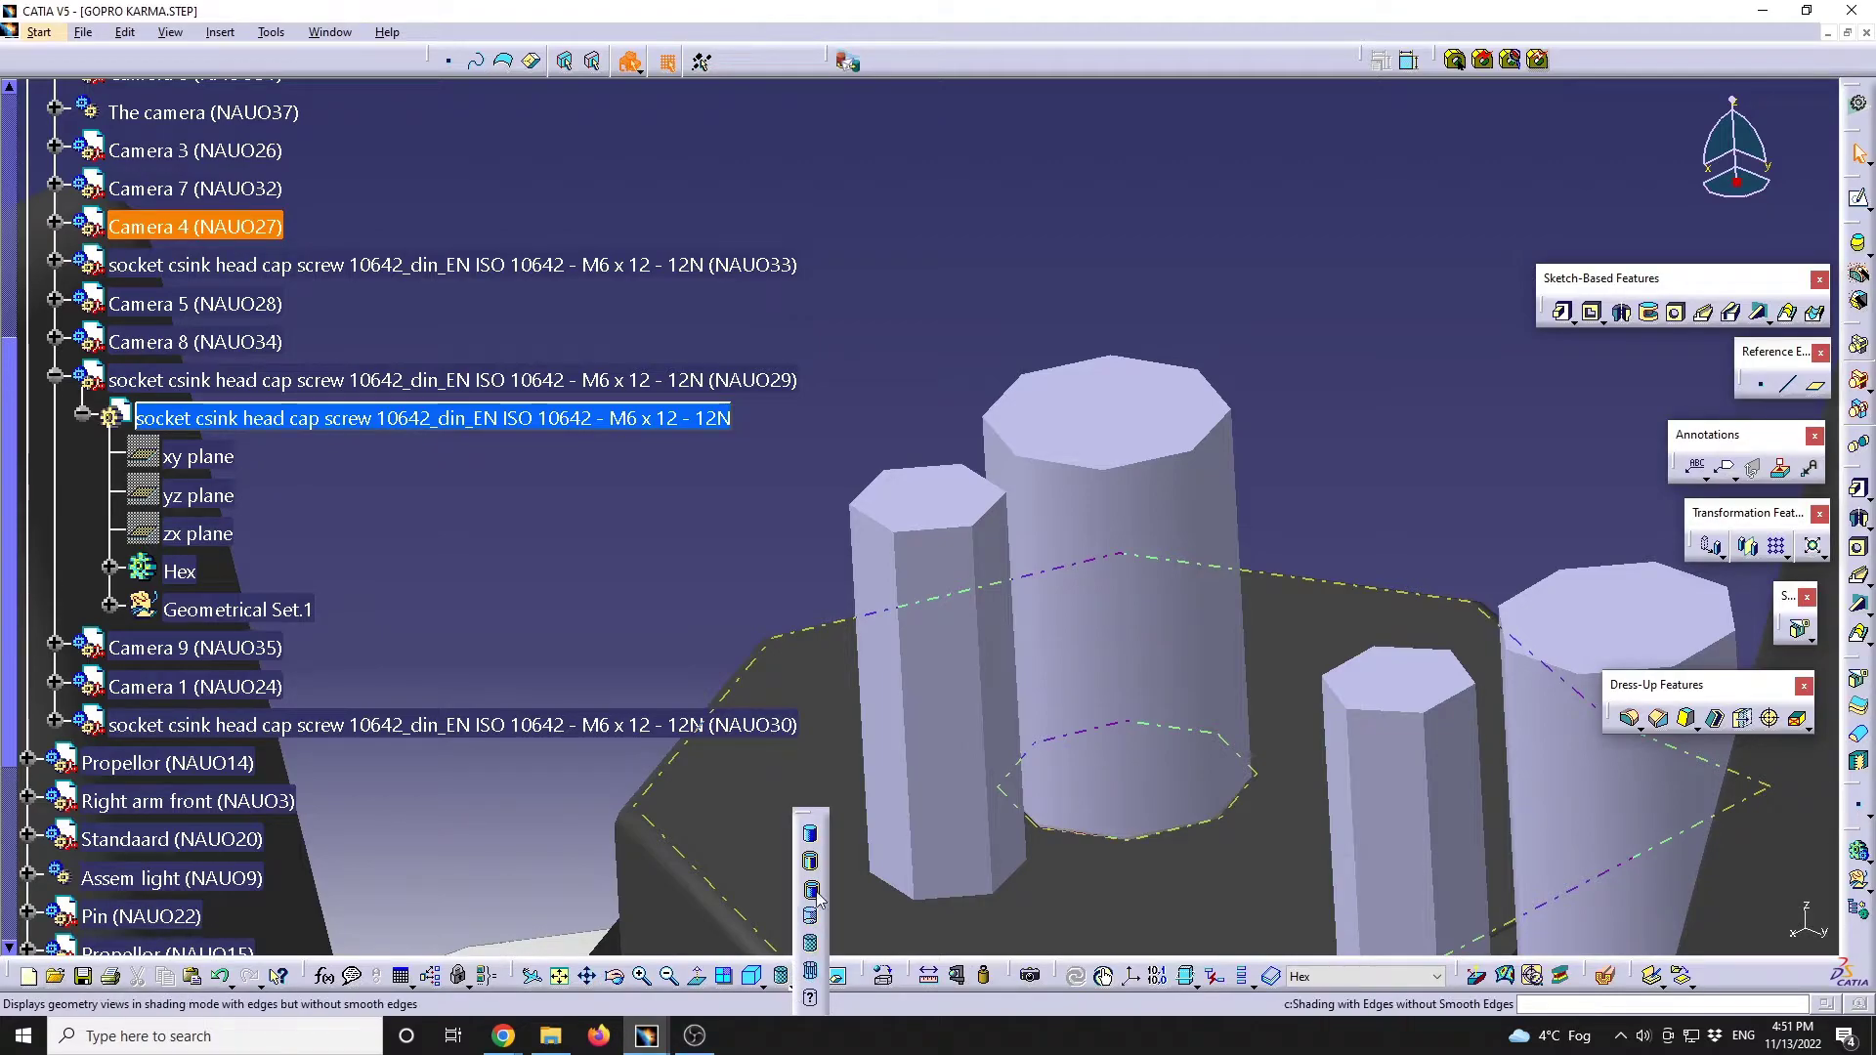
left_click(812, 970)
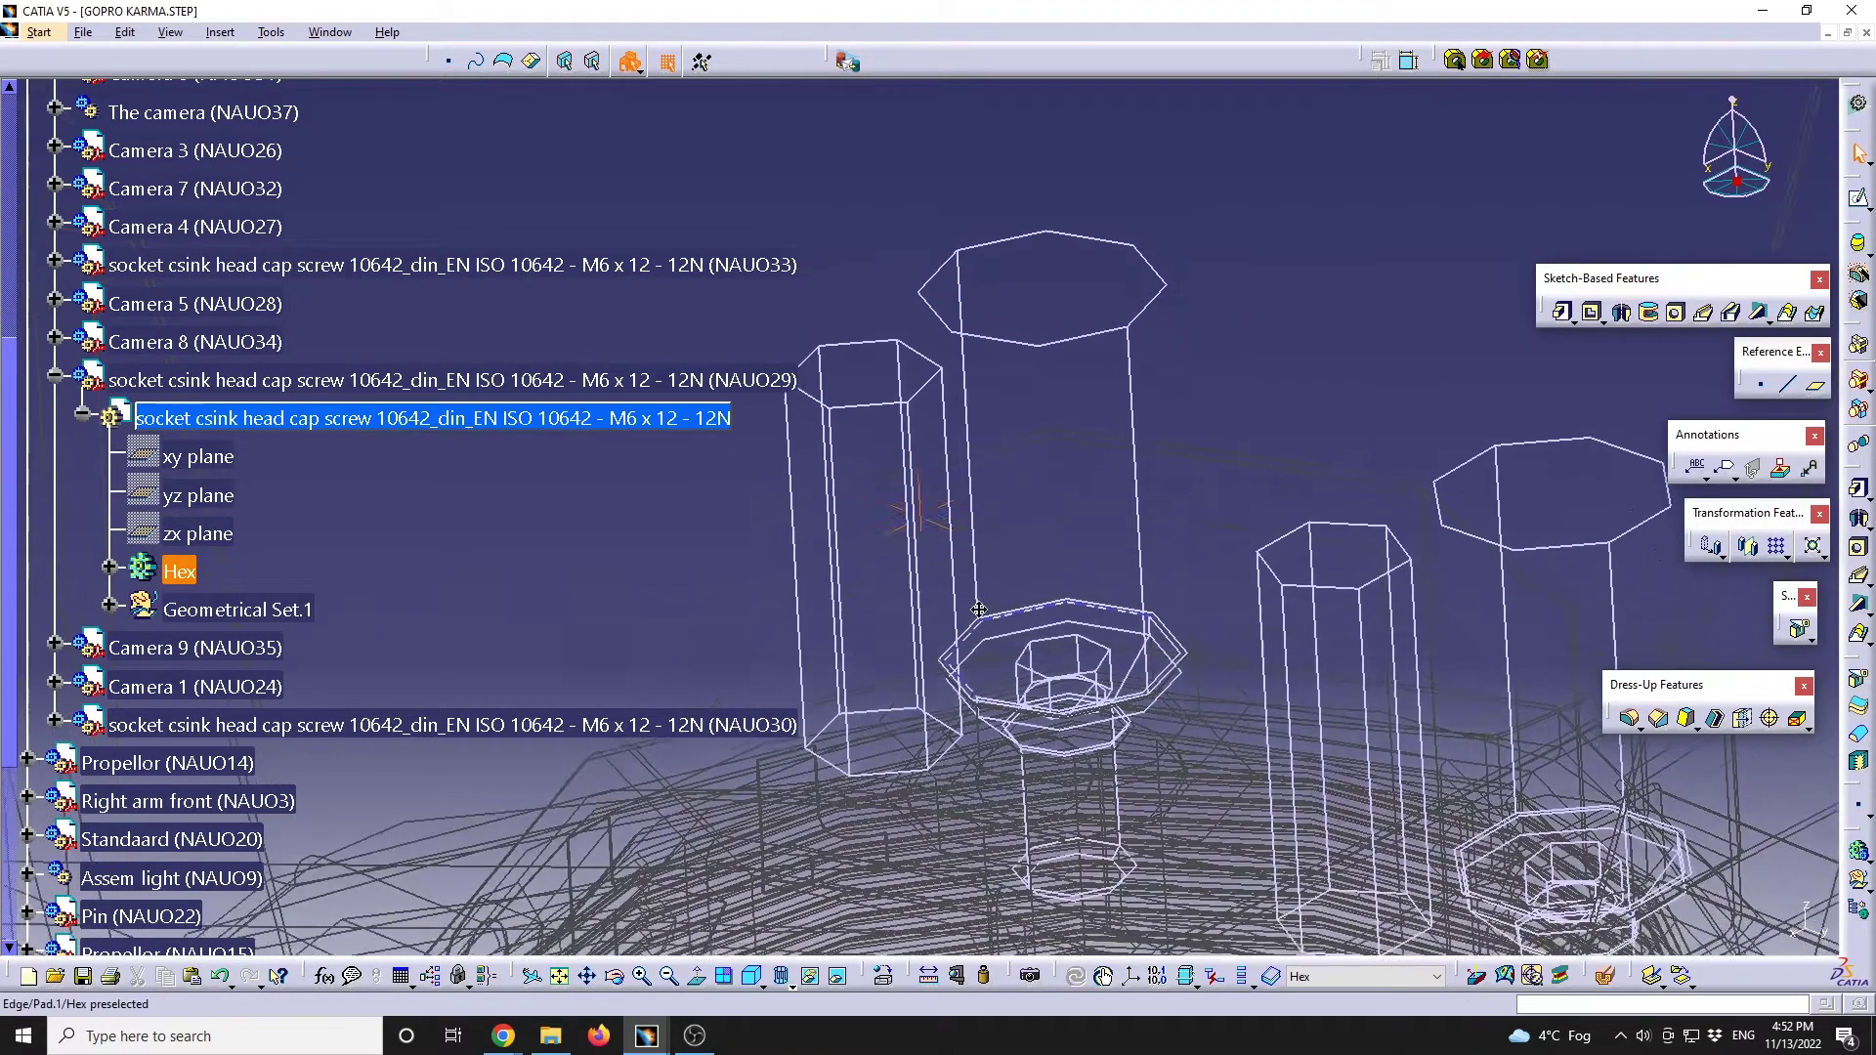
middle_click_drag(979, 610, 902, 360)
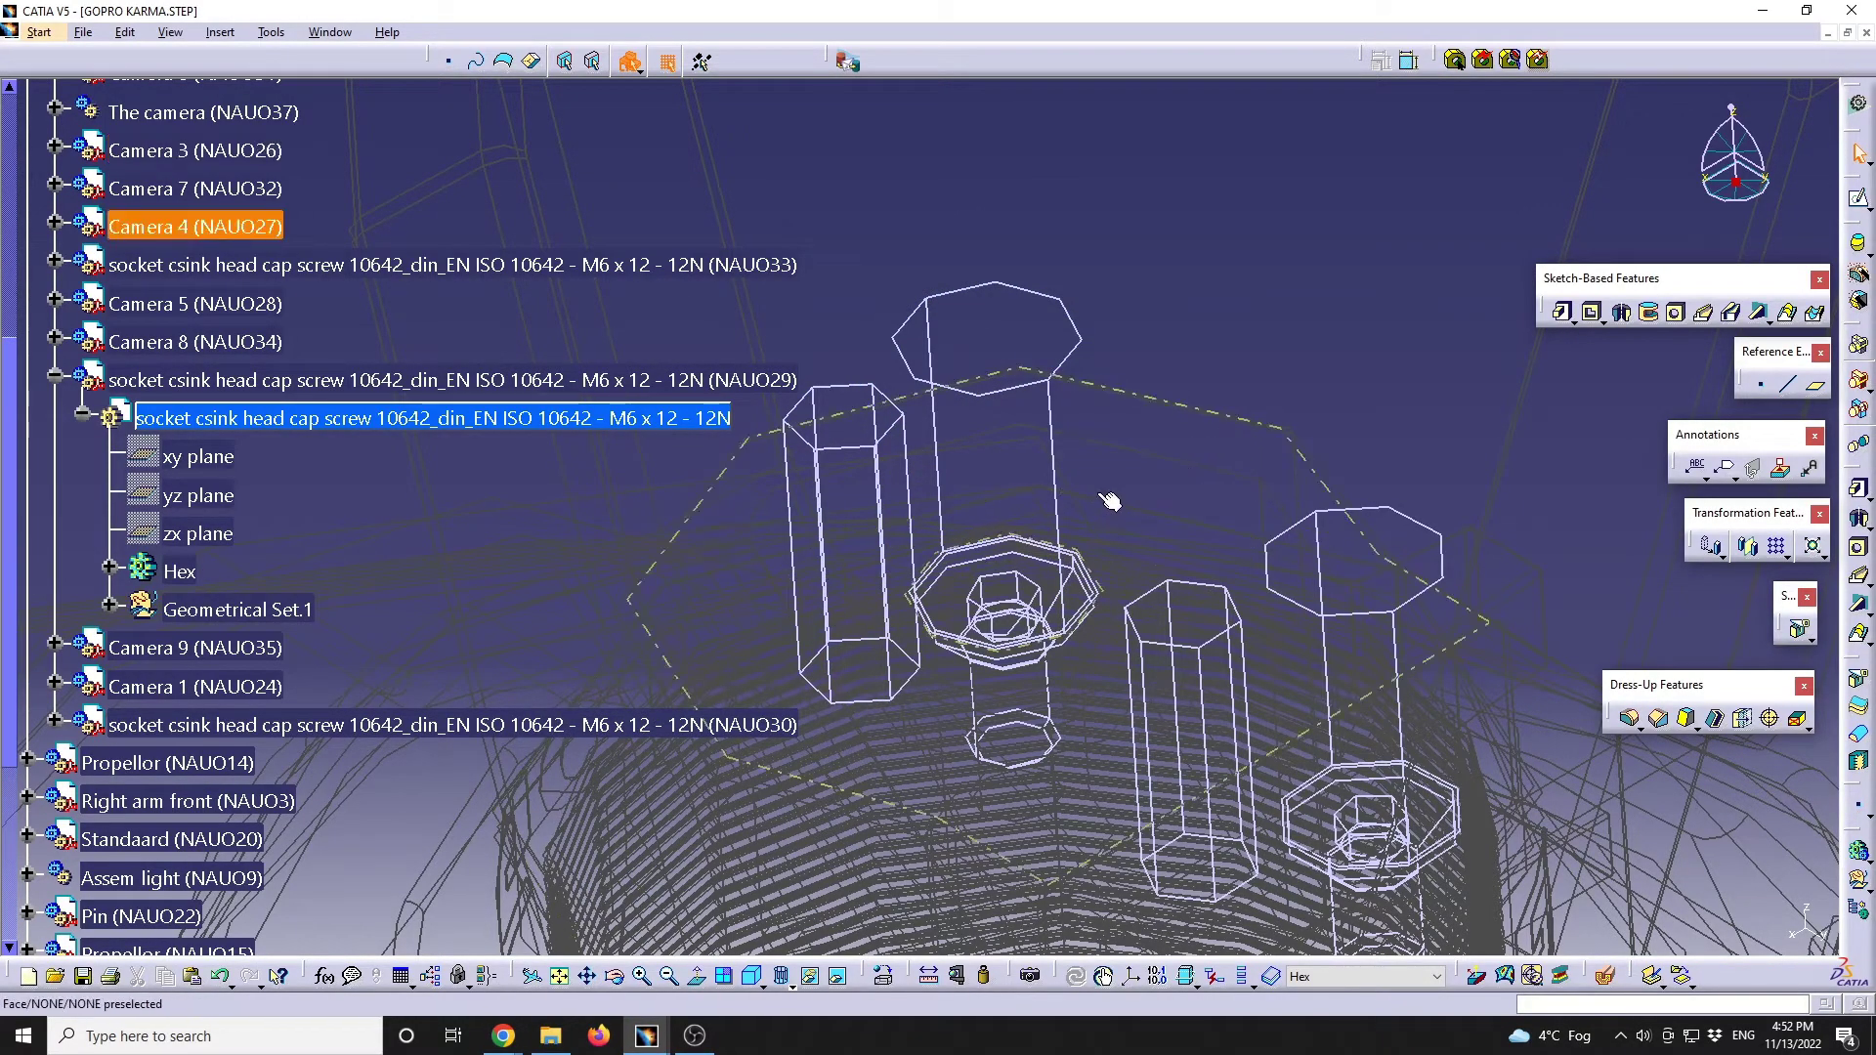
middle_click_drag(1102, 497, 1124, 630)
scroll(1123, 630, "up", 1)
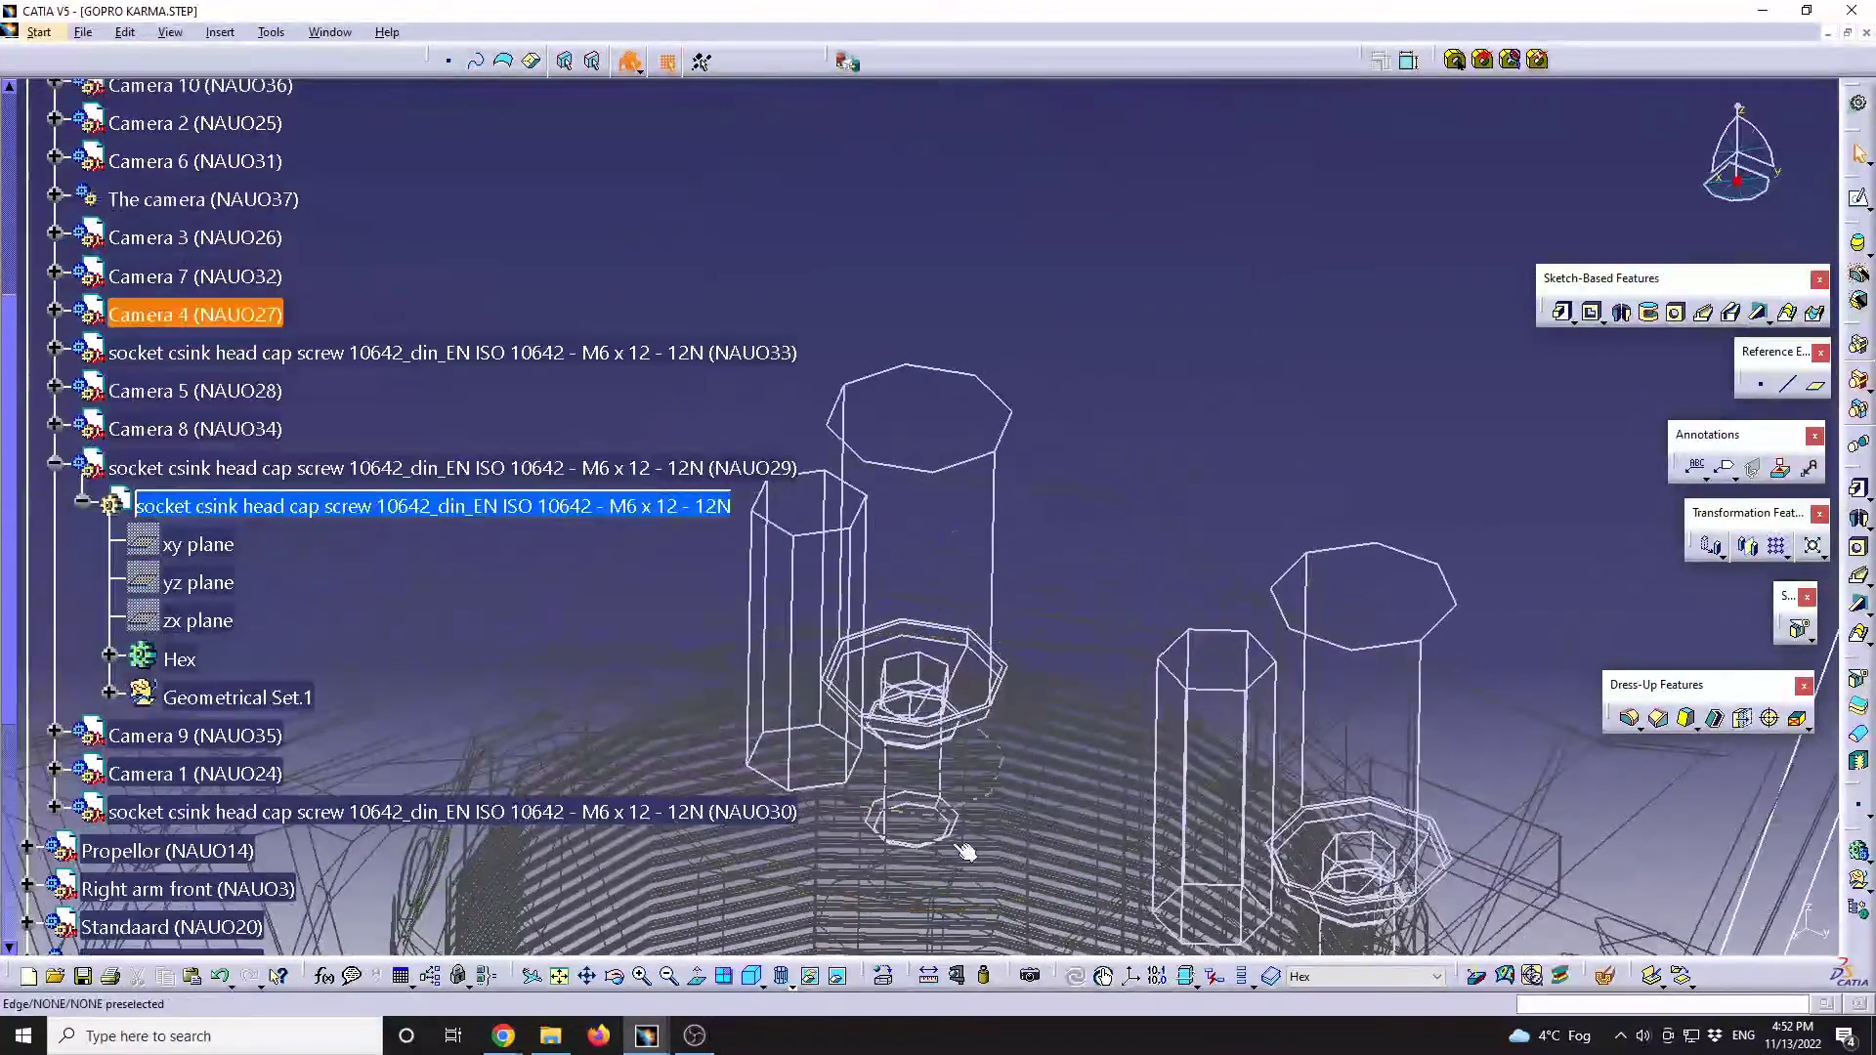
Return the display to Shading with Edges
left_click(793, 987)
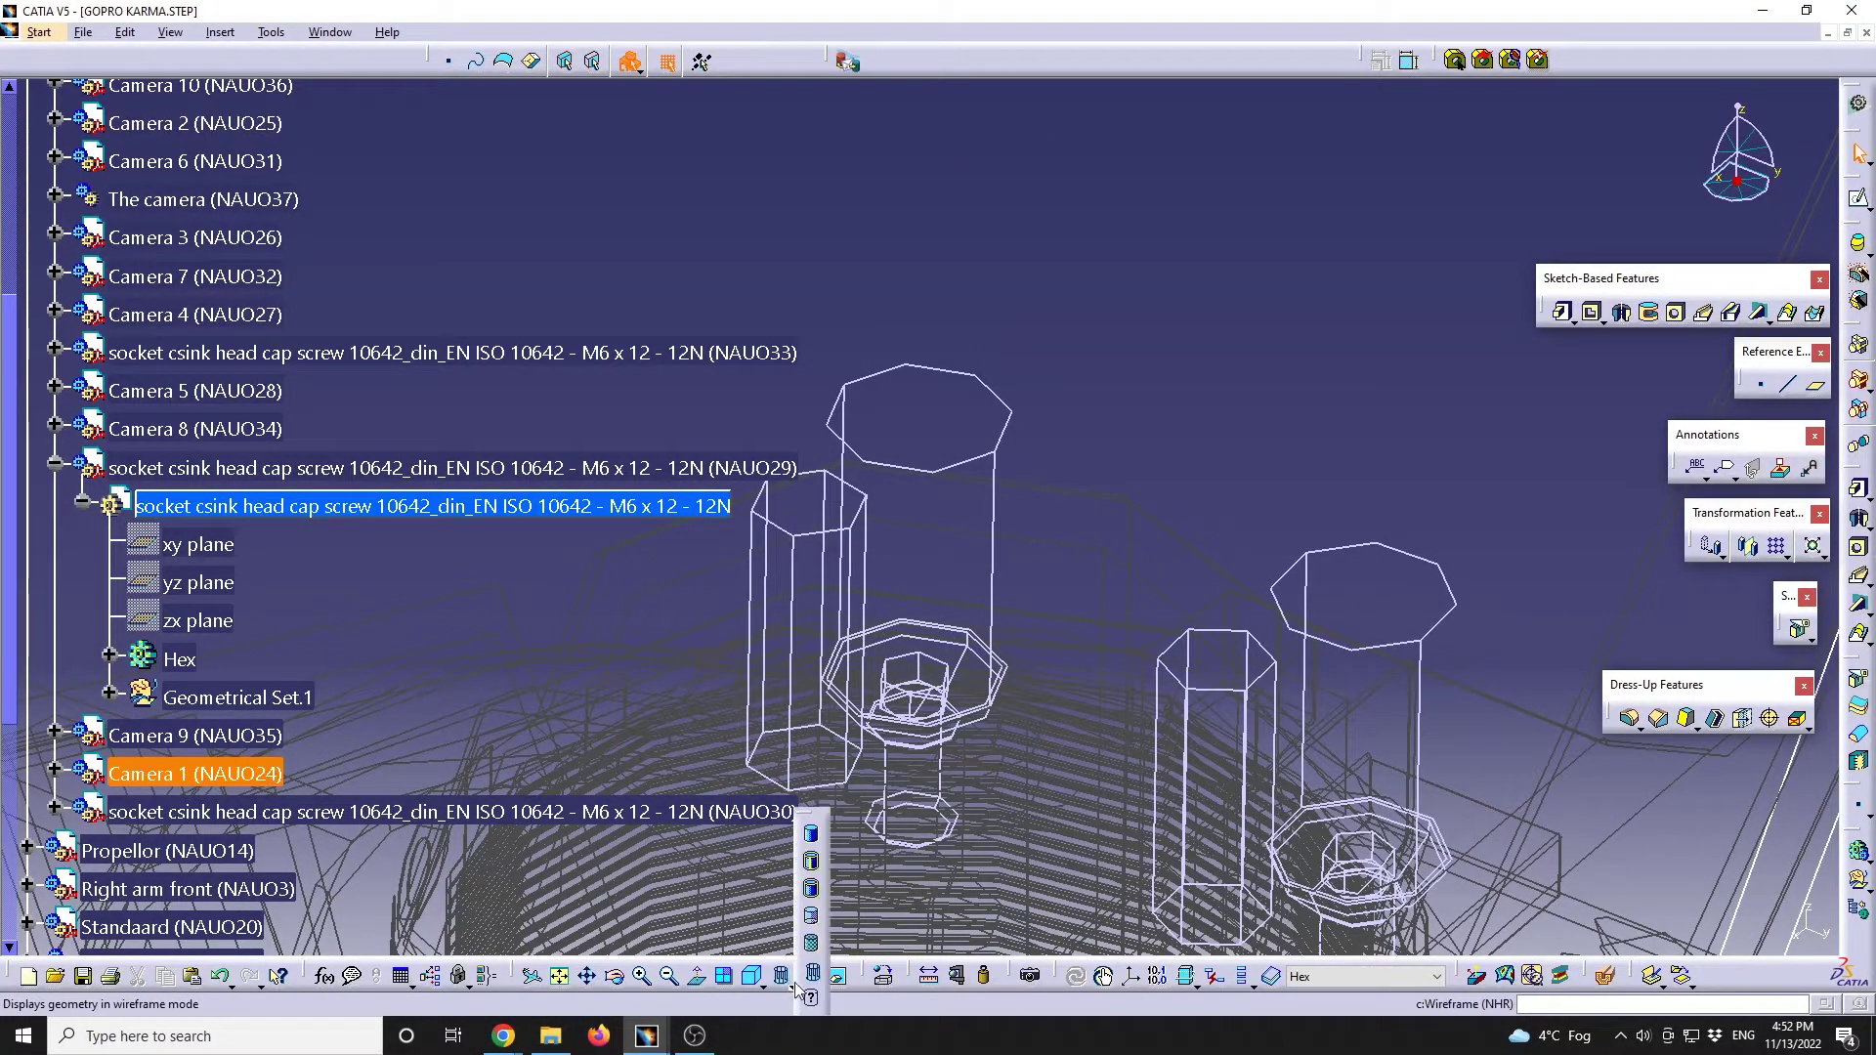
left_click(811, 859)
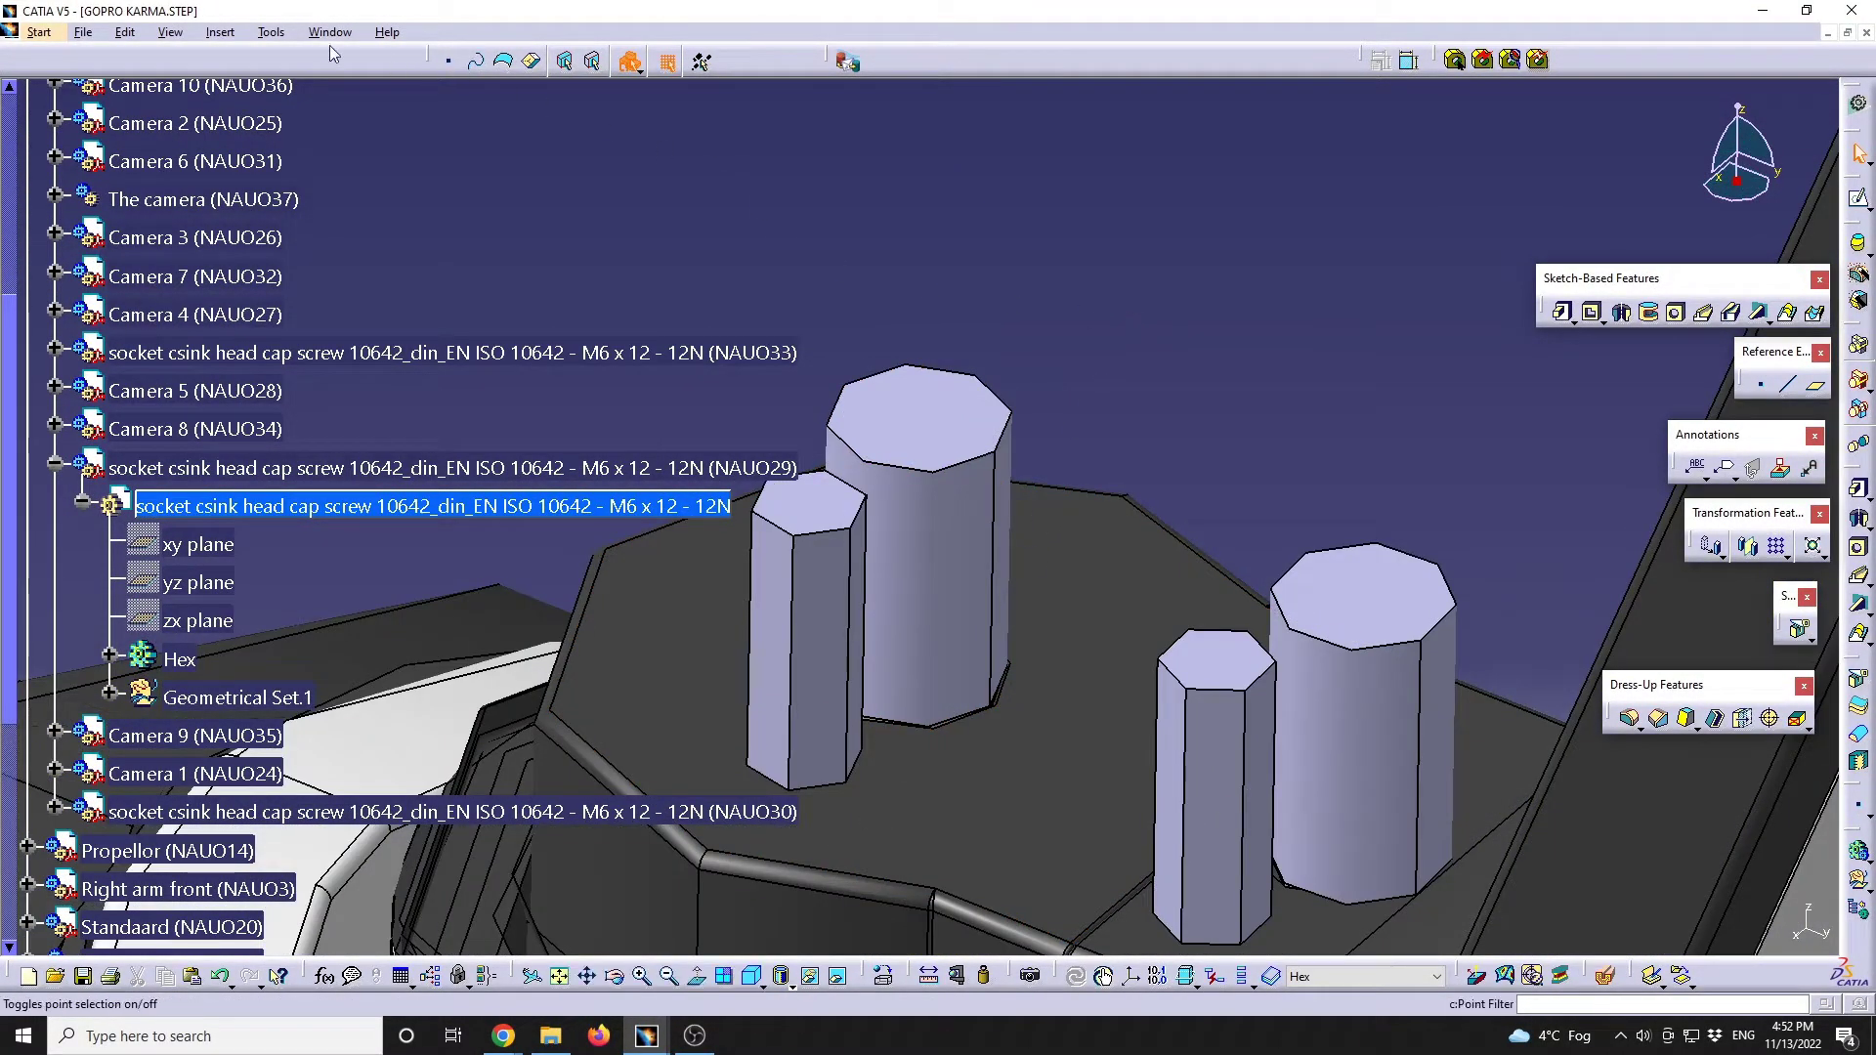
left_click(270, 32)
Apply a fixed 3D accuracy of 0.01 so the cylindrical pads render smoothly
left_click(365, 427)
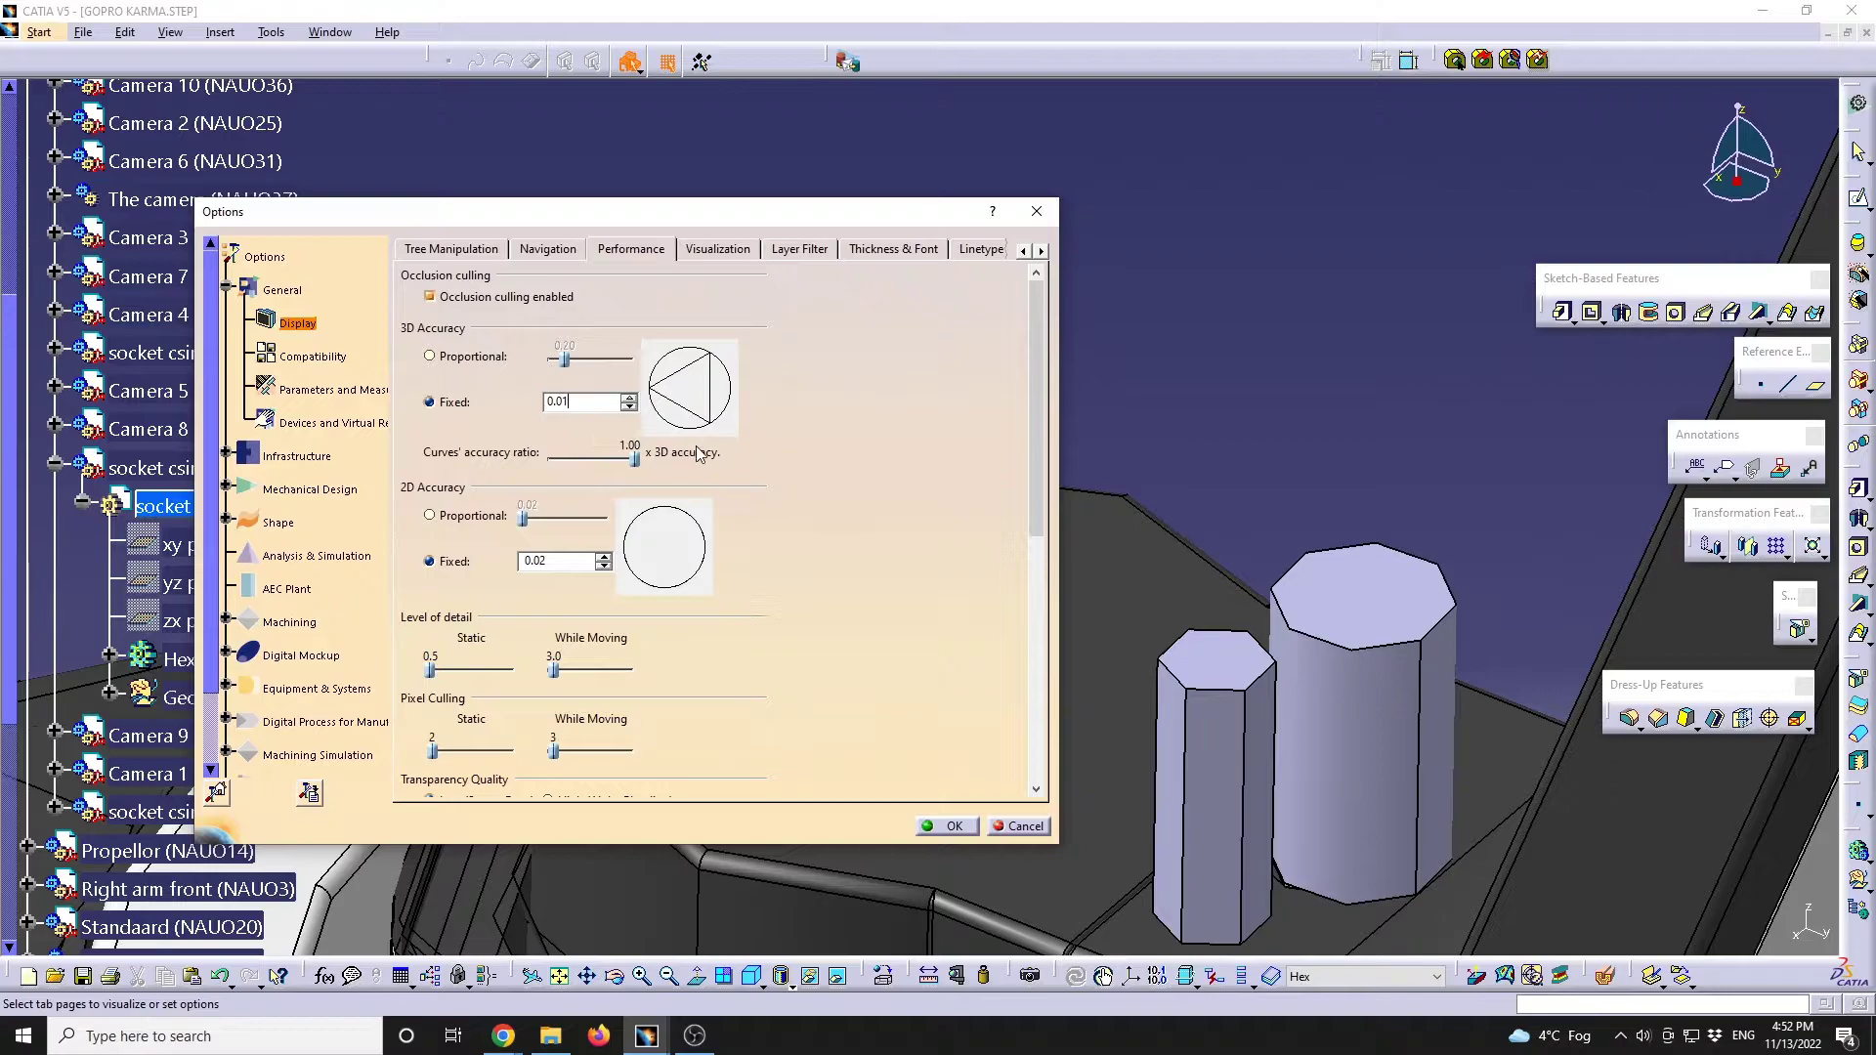
left_click(953, 828)
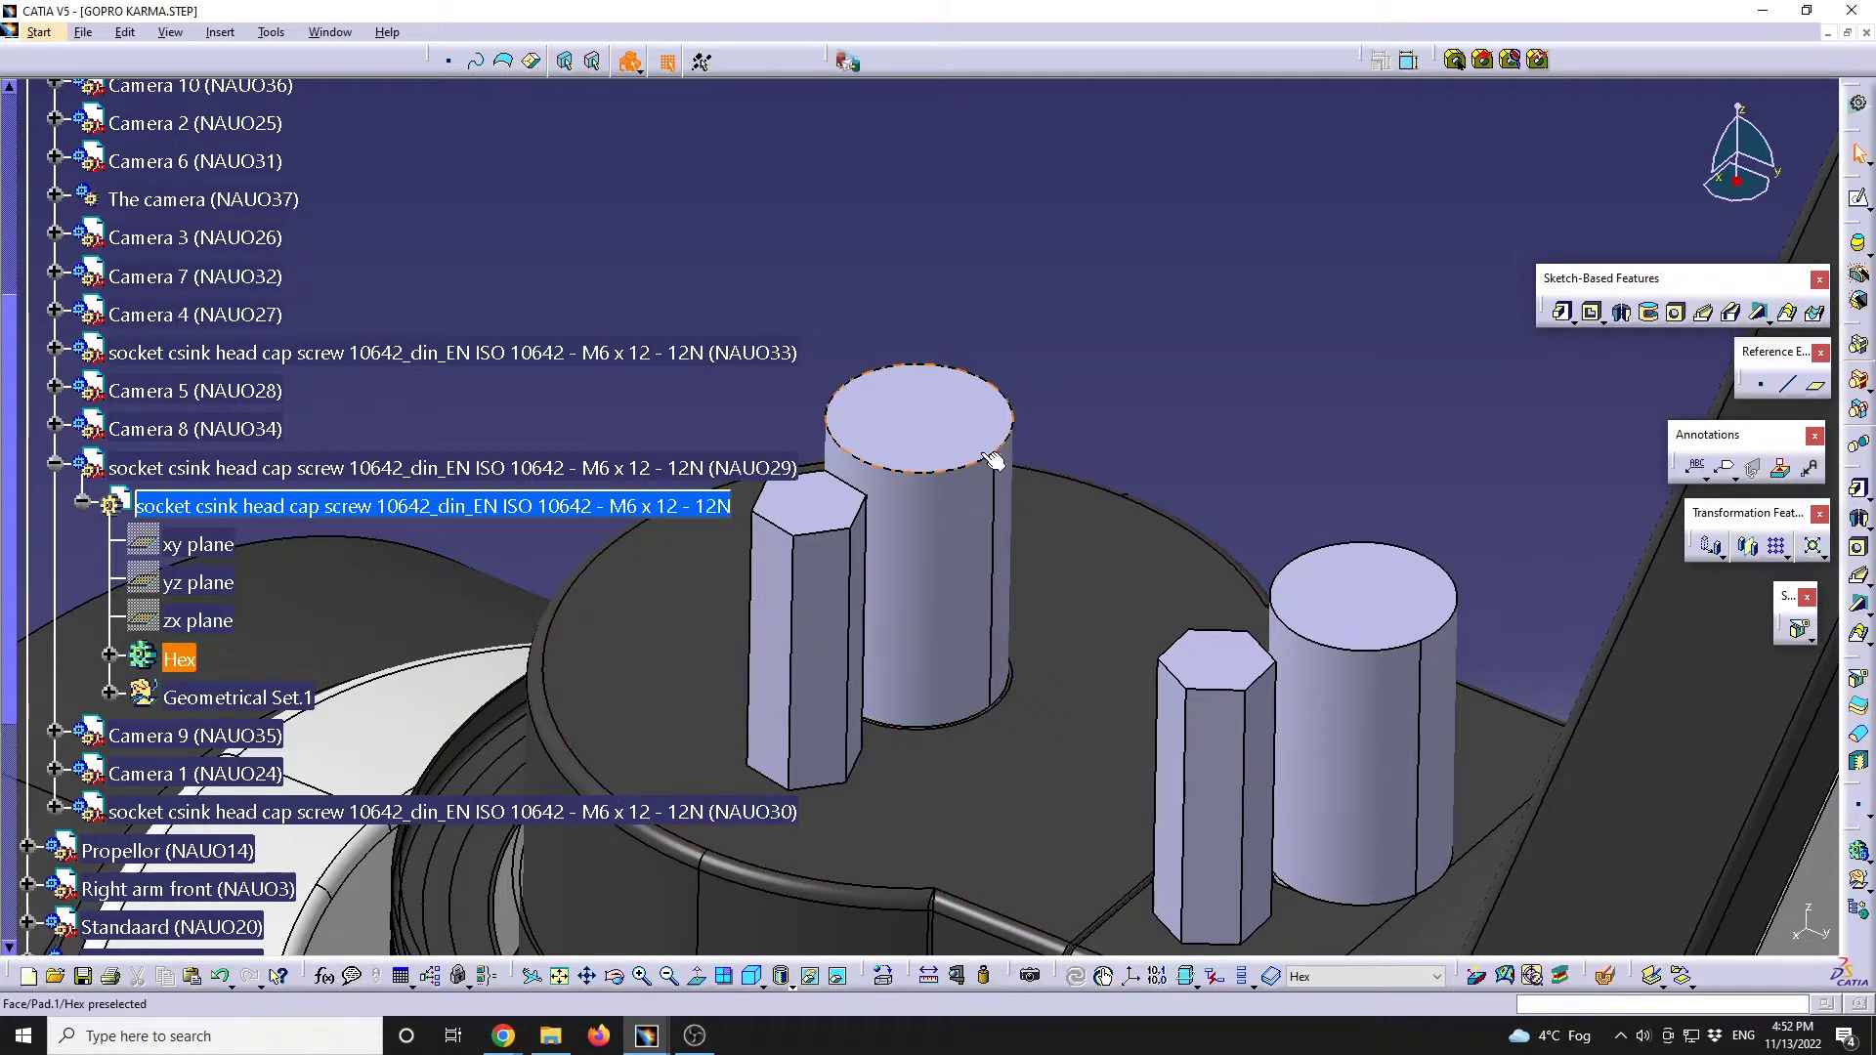
Delete Pad.1 and Pad.2 from the Hex body, confirming the deletion
middle_click_drag(1217, 715, 1099, 607)
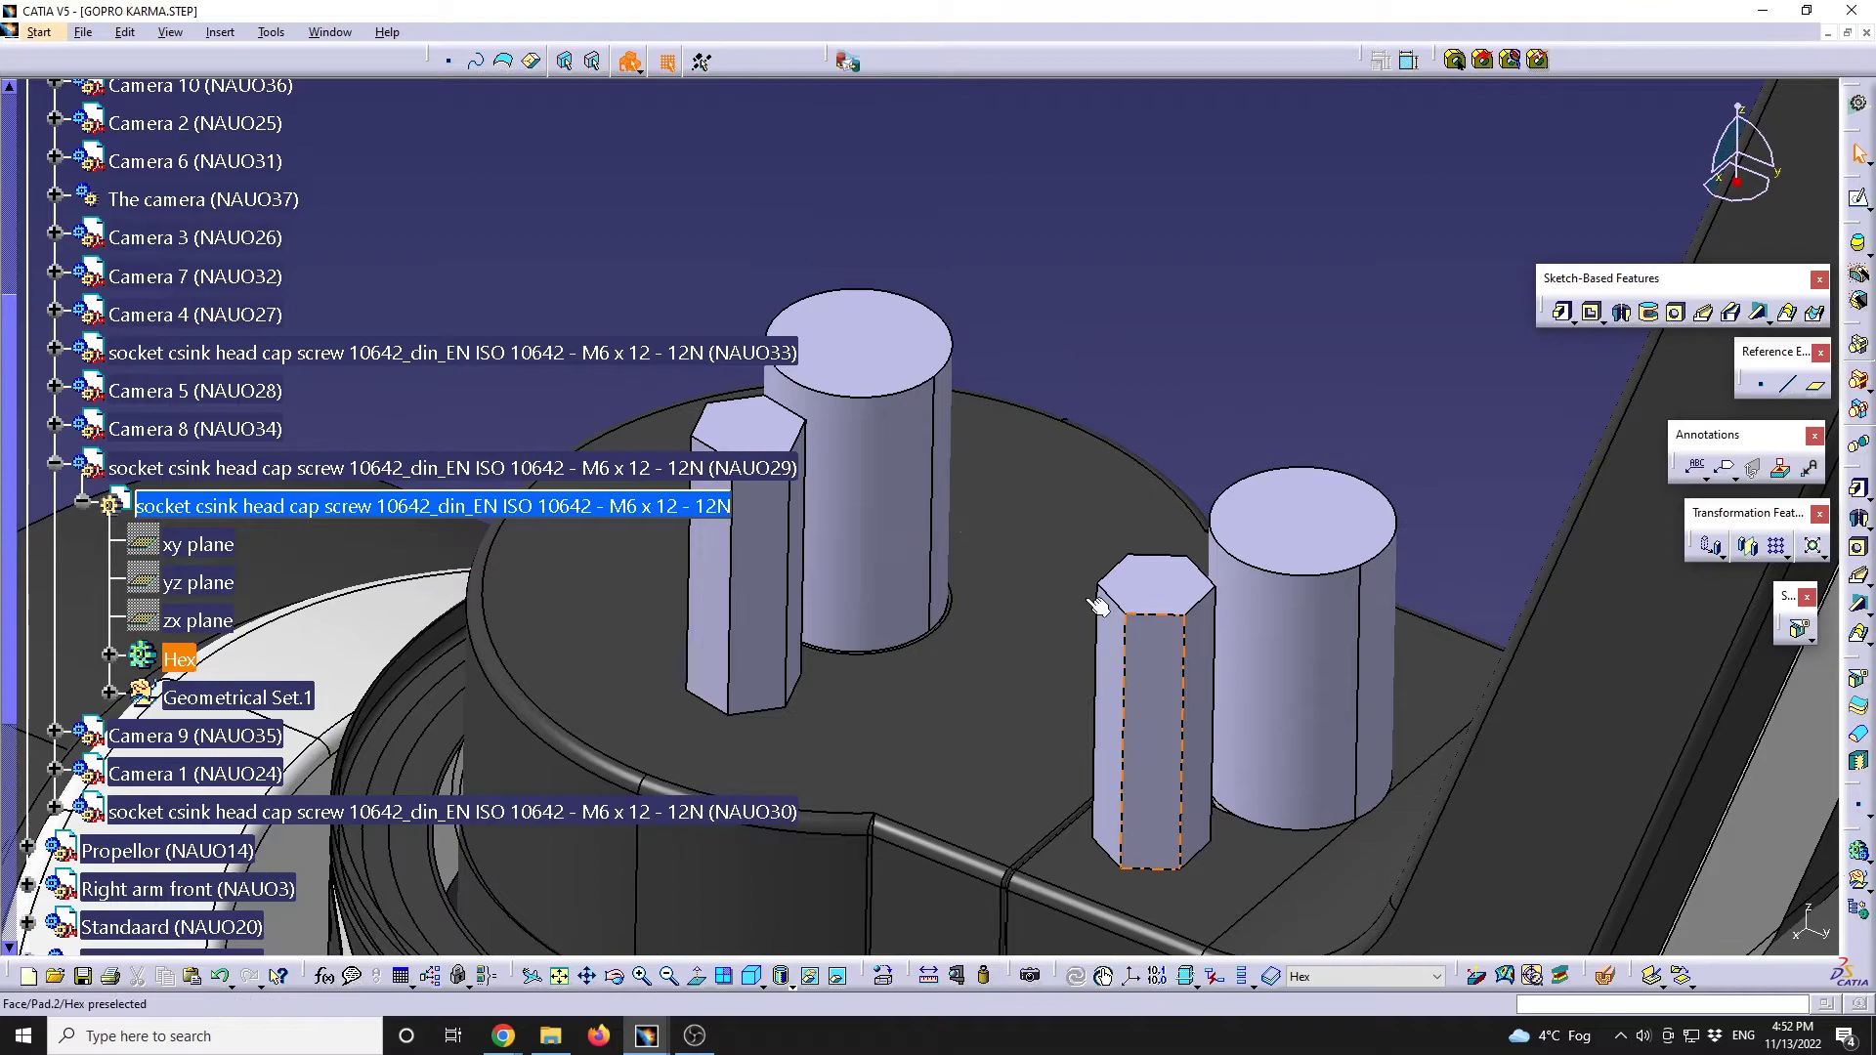
left_click(895, 512)
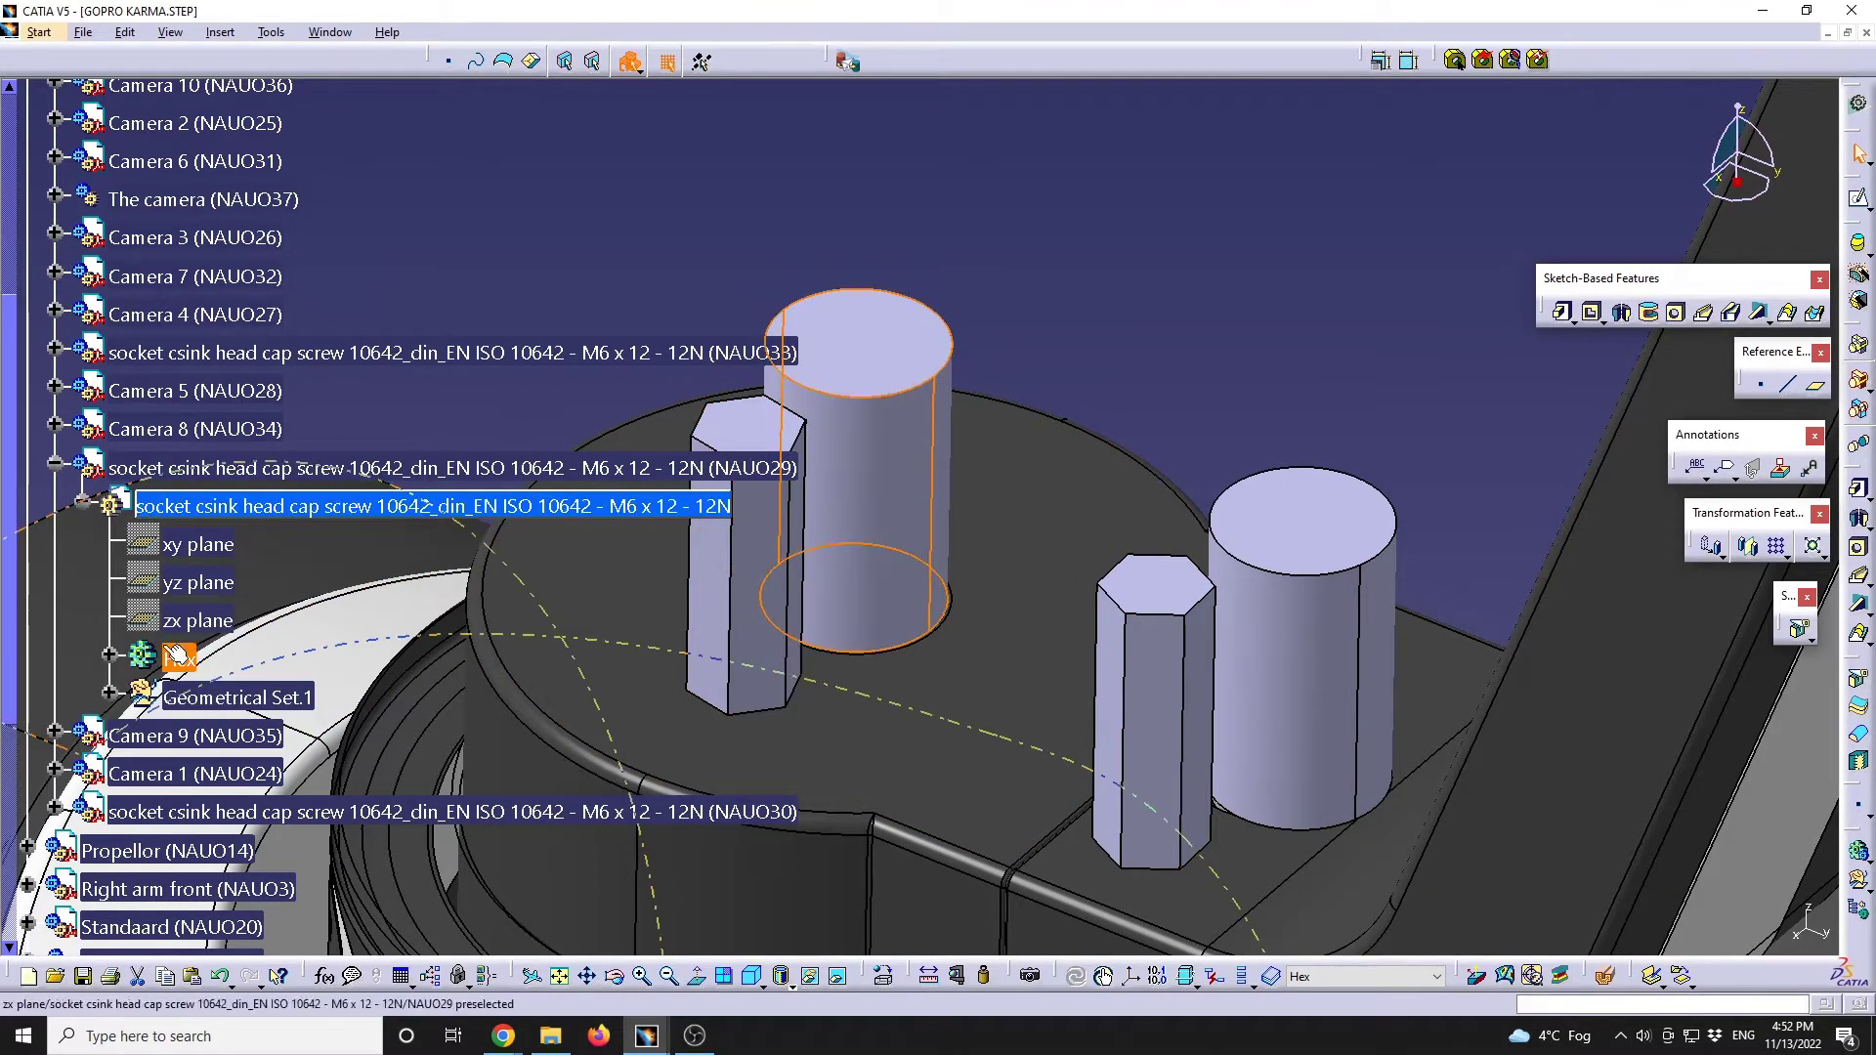
left_click(110, 654)
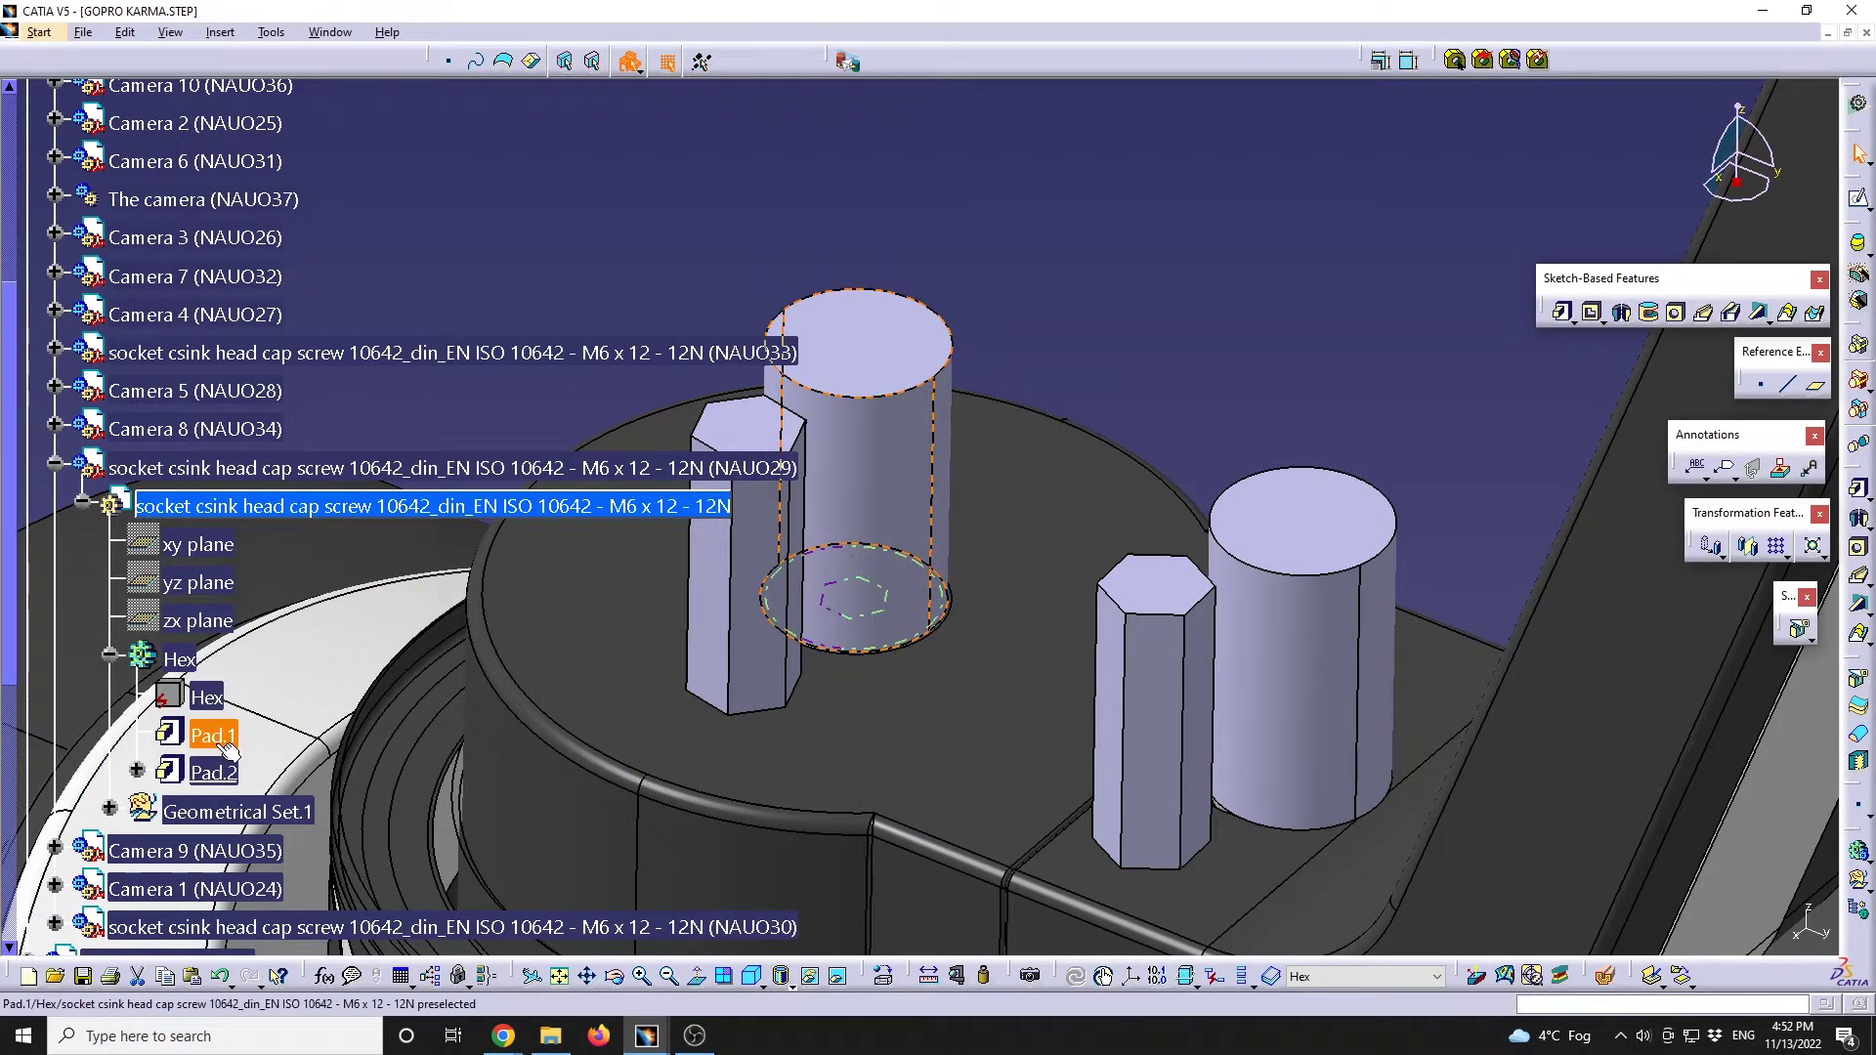
left_click(227, 748)
left_click(225, 773, "ctrl")
key("Delete")
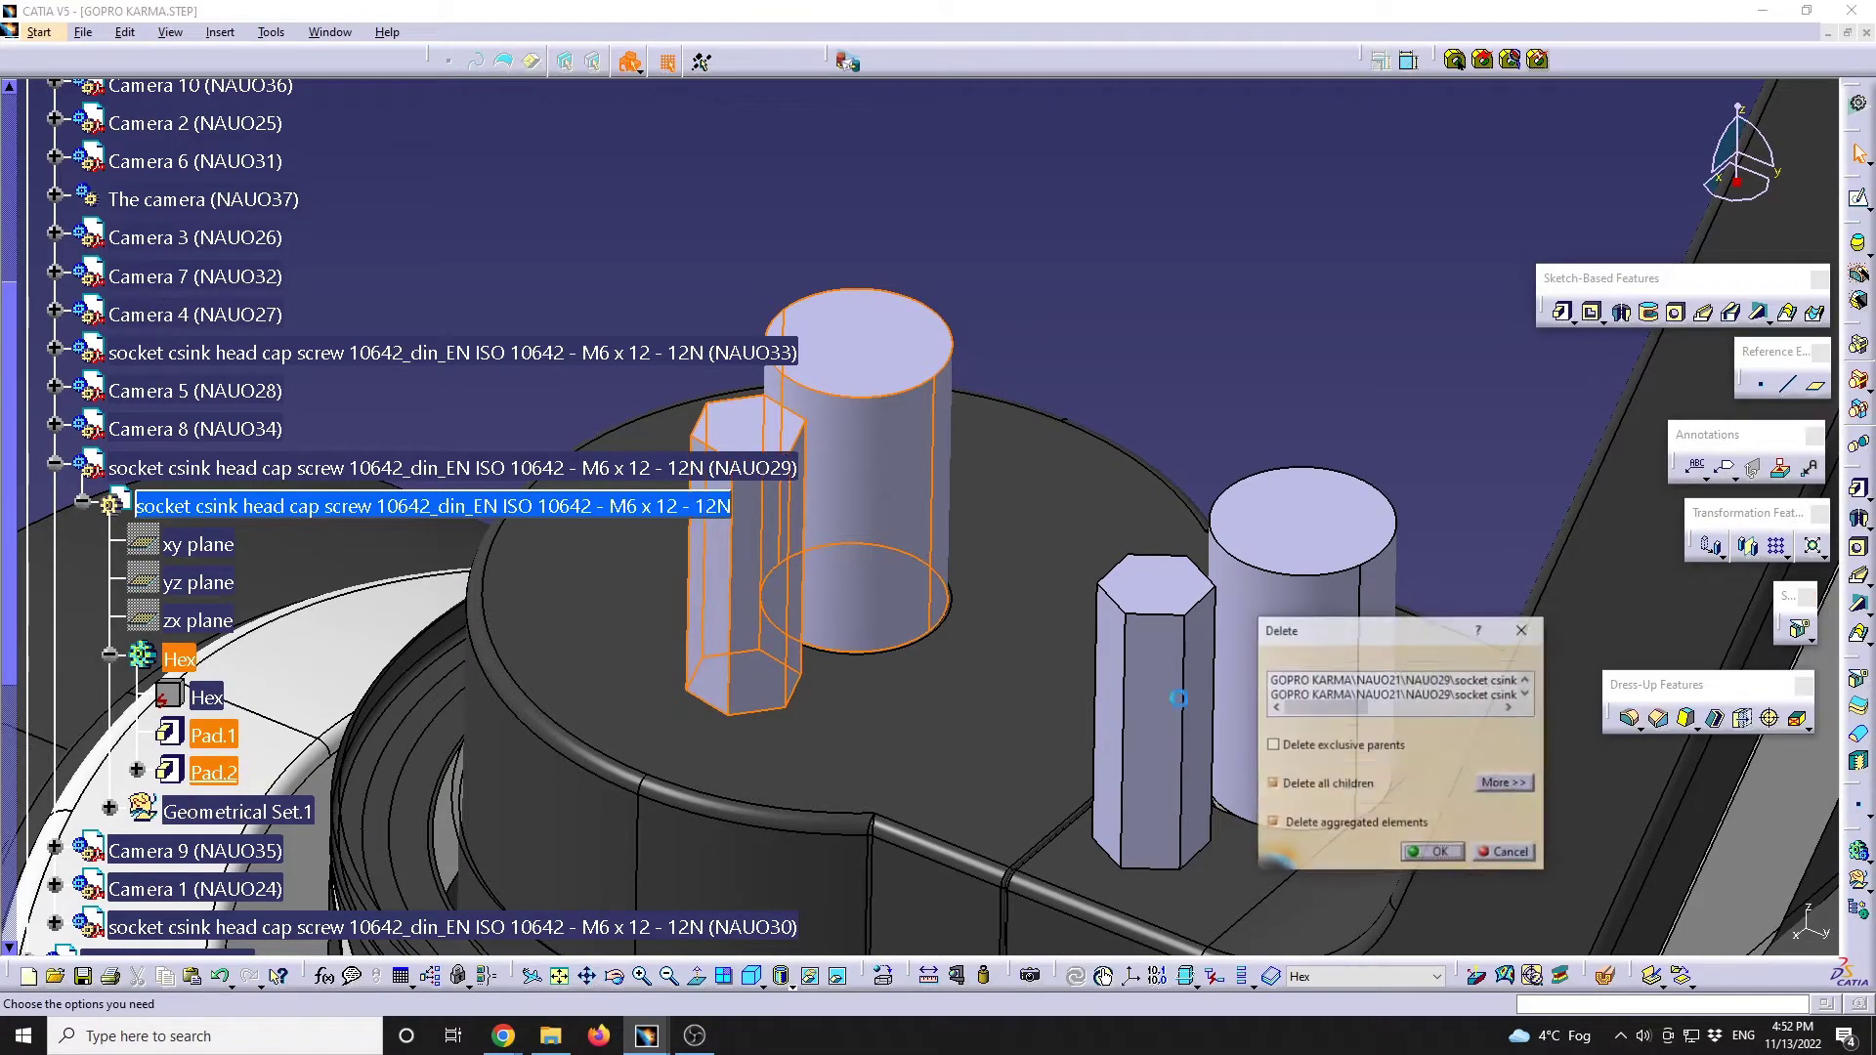
left_click(1421, 856)
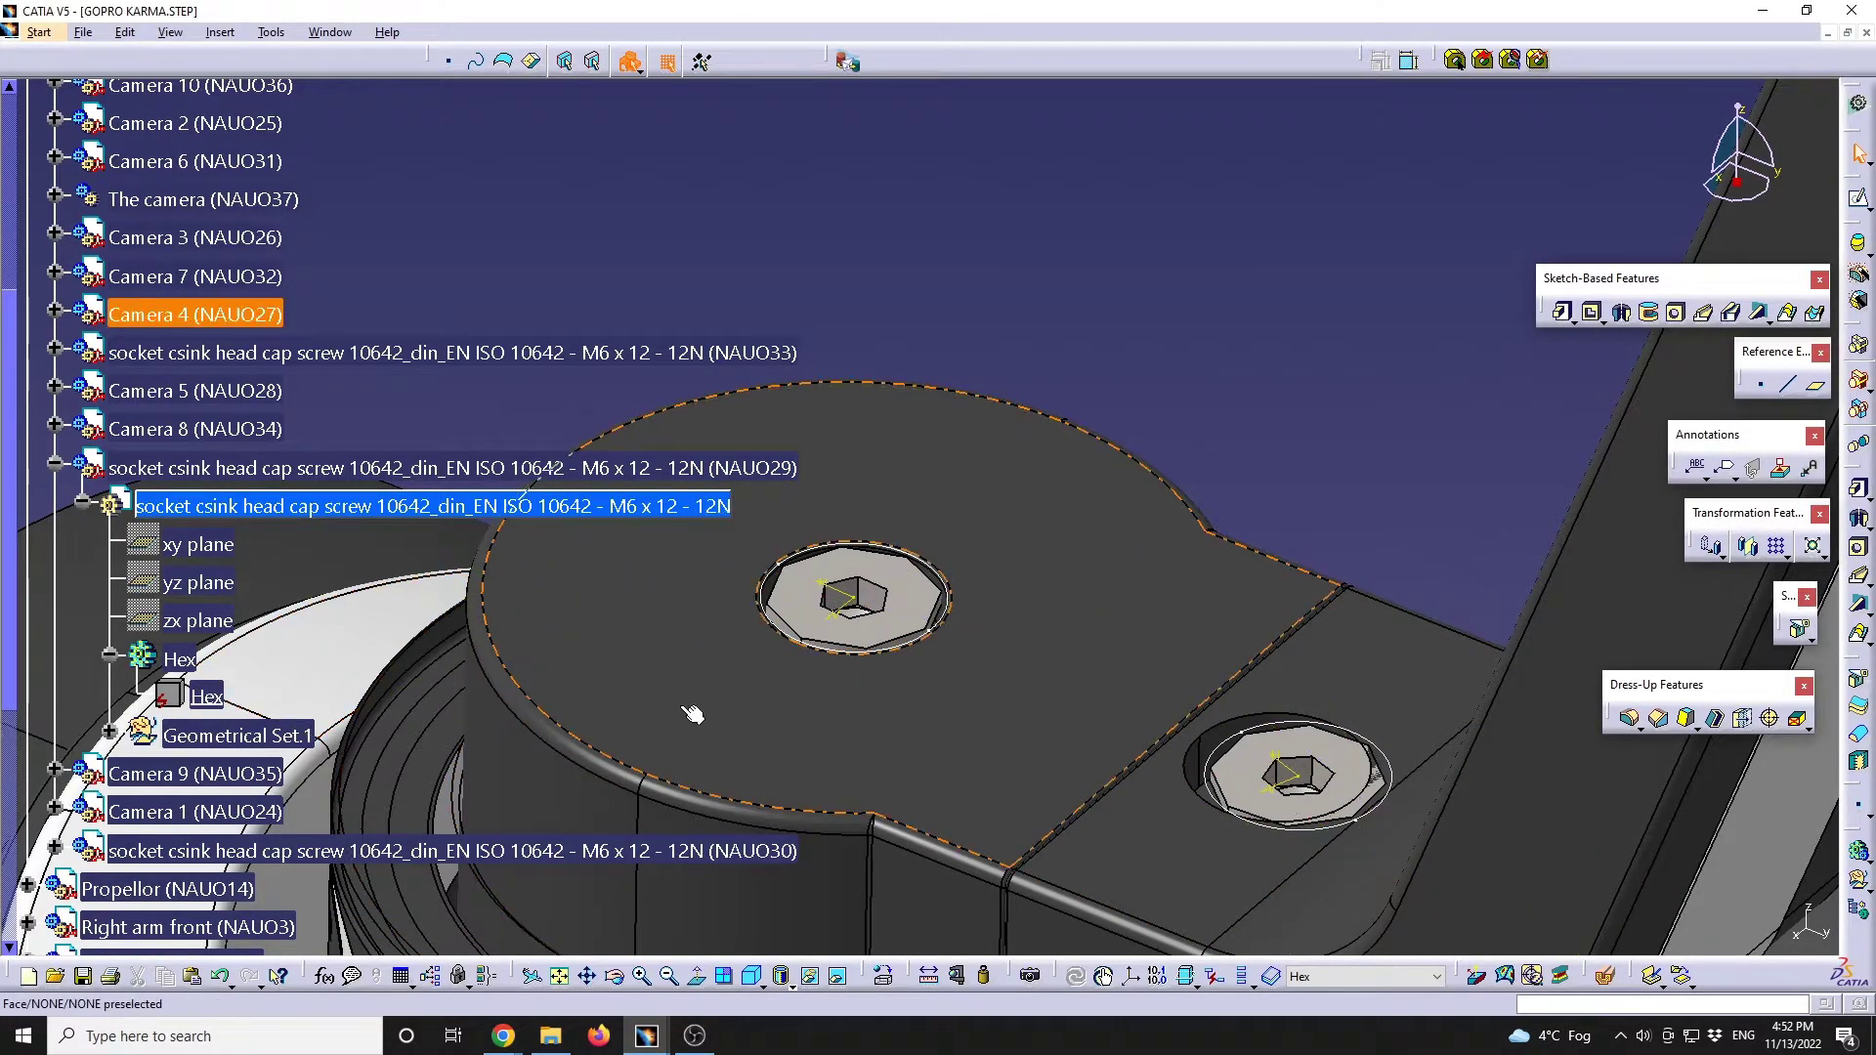
Check Geometrical Set.1 in the tree and pan back onto the bare screw head
left_click(110, 735)
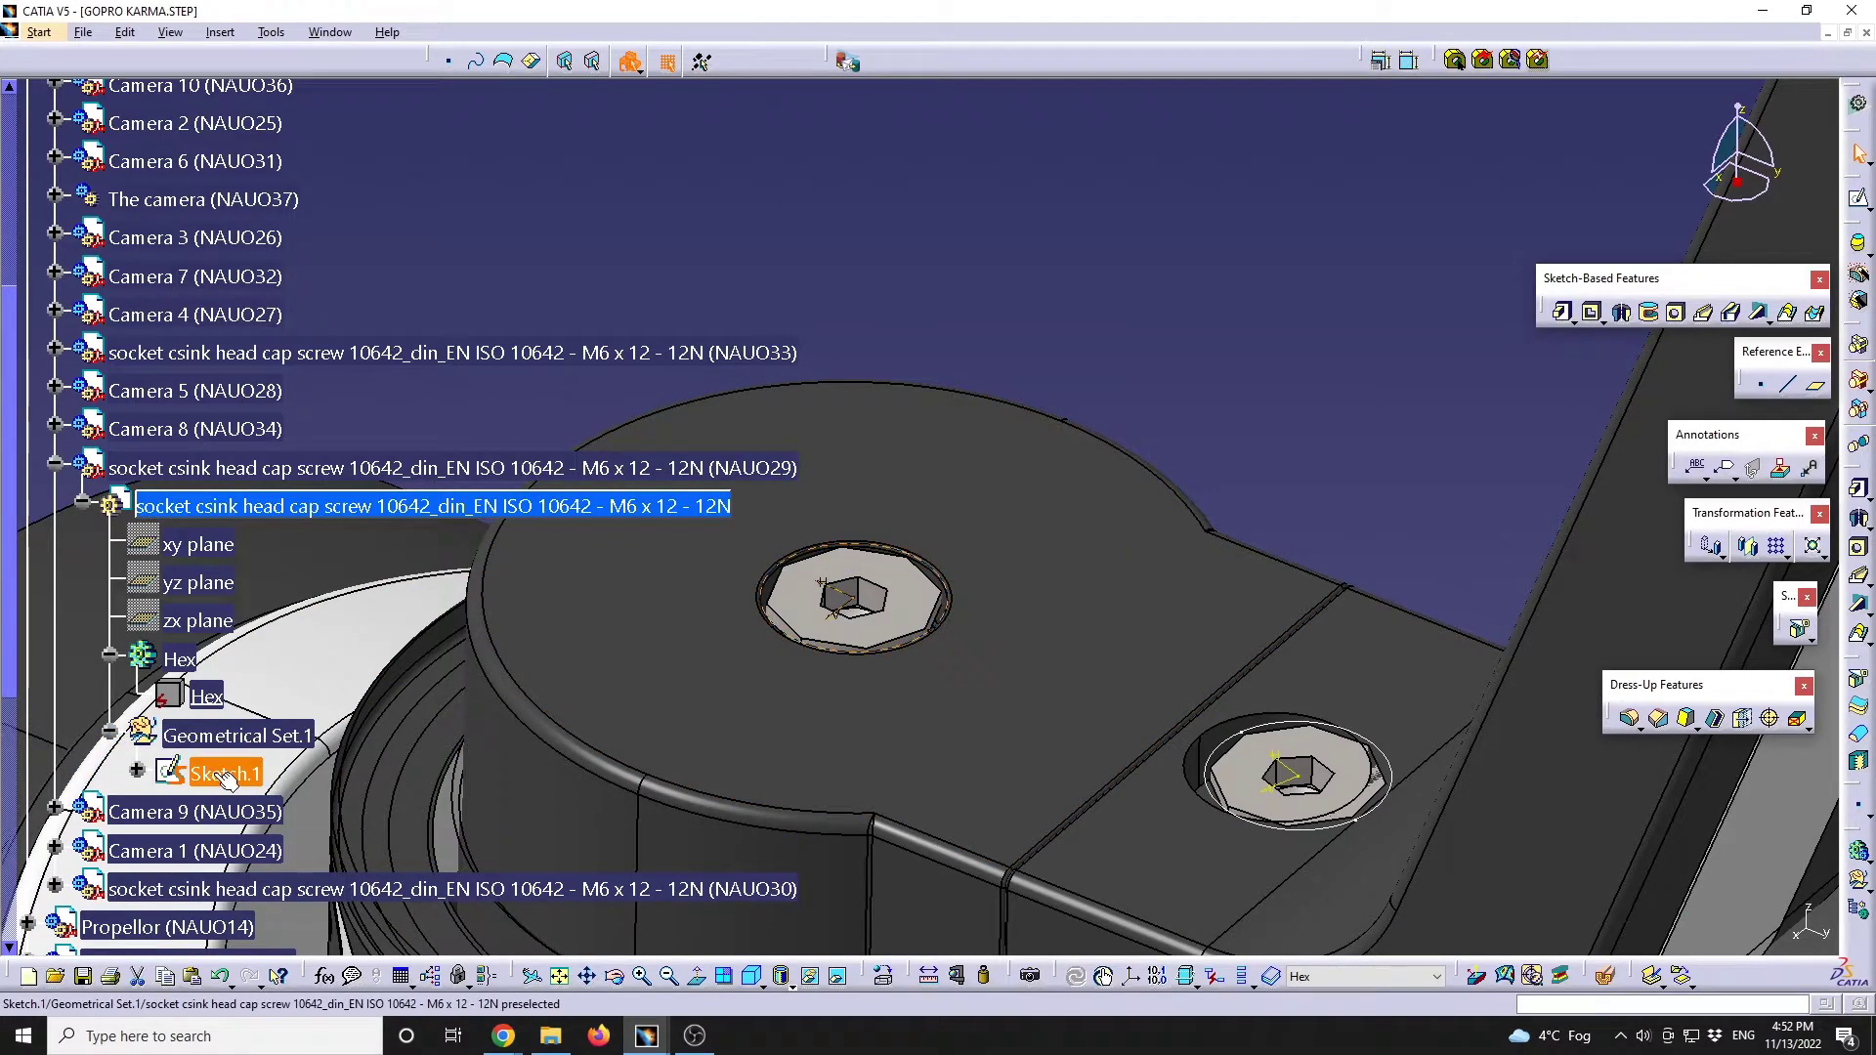
left_click(110, 735)
mouse_move(1101, 611)
middle_mouse_down()
mouse_move(1253, 645)
mouse_move(1160, 532)
mouse_move(1065, 538)
mouse_move(1184, 641)
middle_mouse_up()
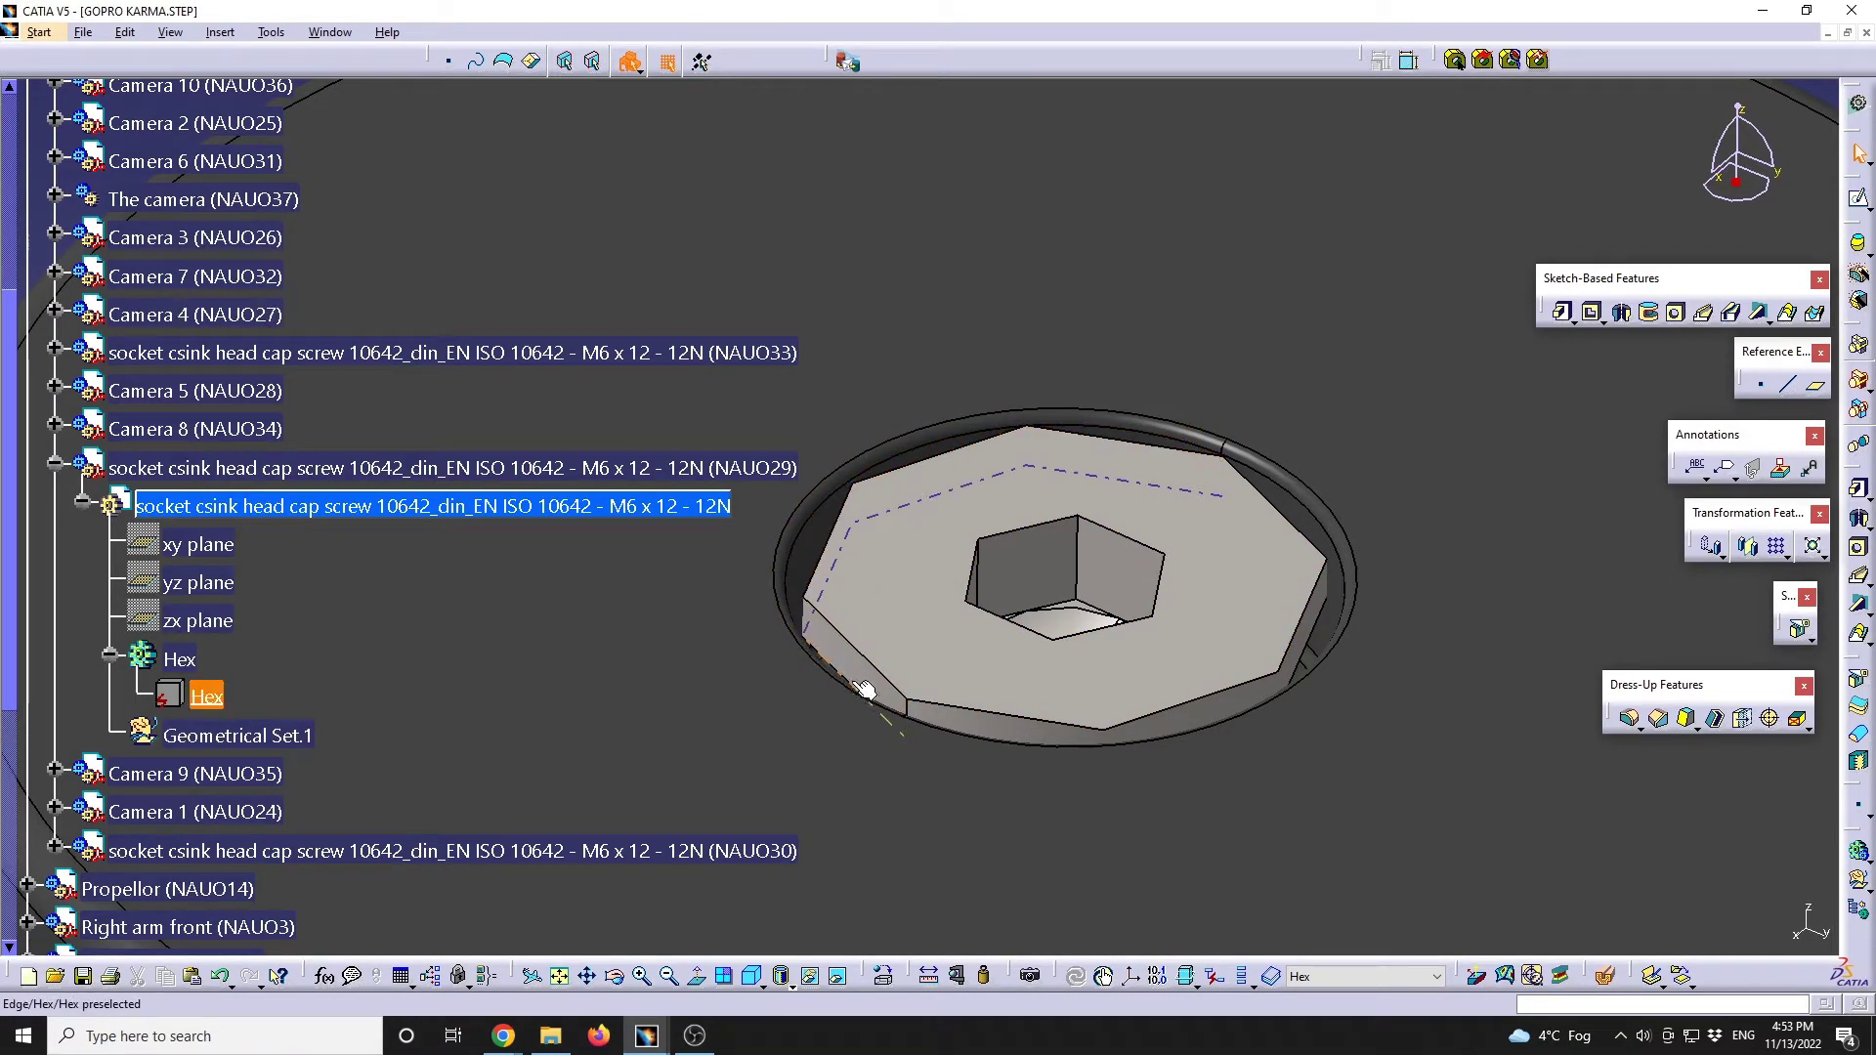
left_click(388, 512)
middle_click_drag(1286, 536, 1154, 598)
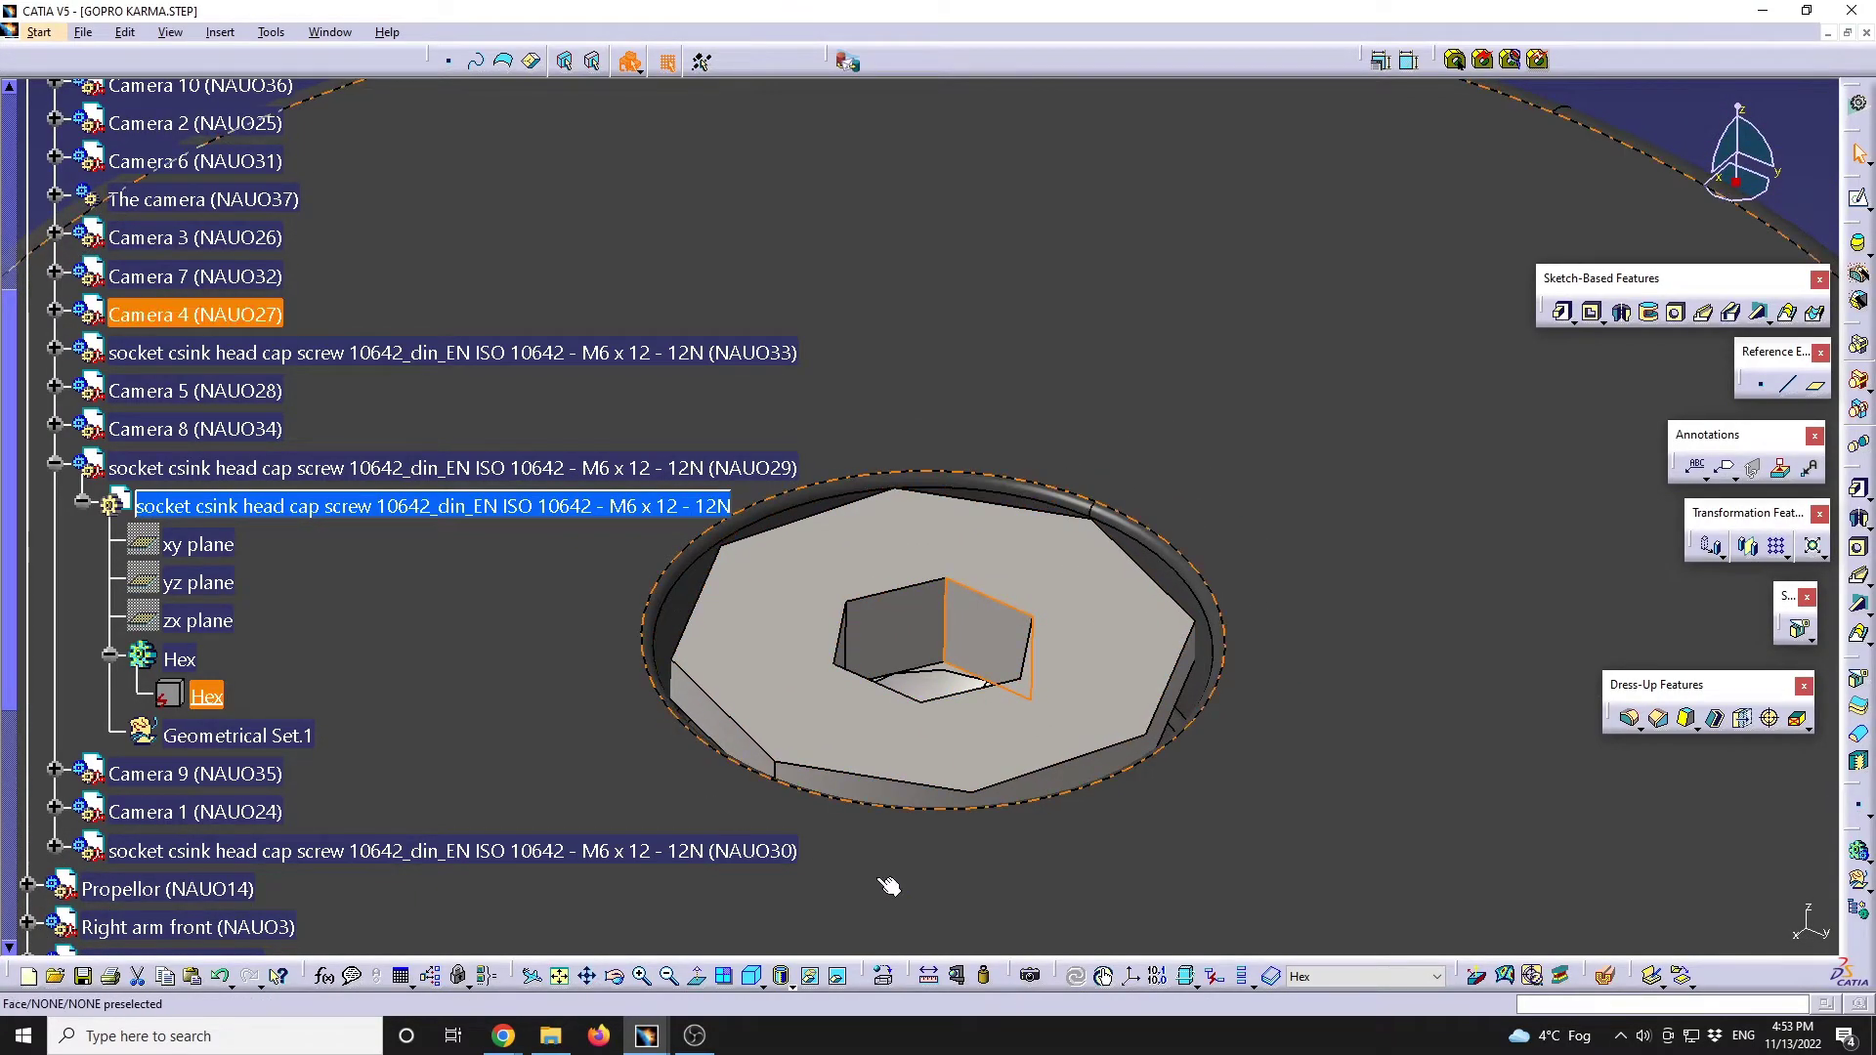
middle_click_drag(1016, 664, 1010, 723)
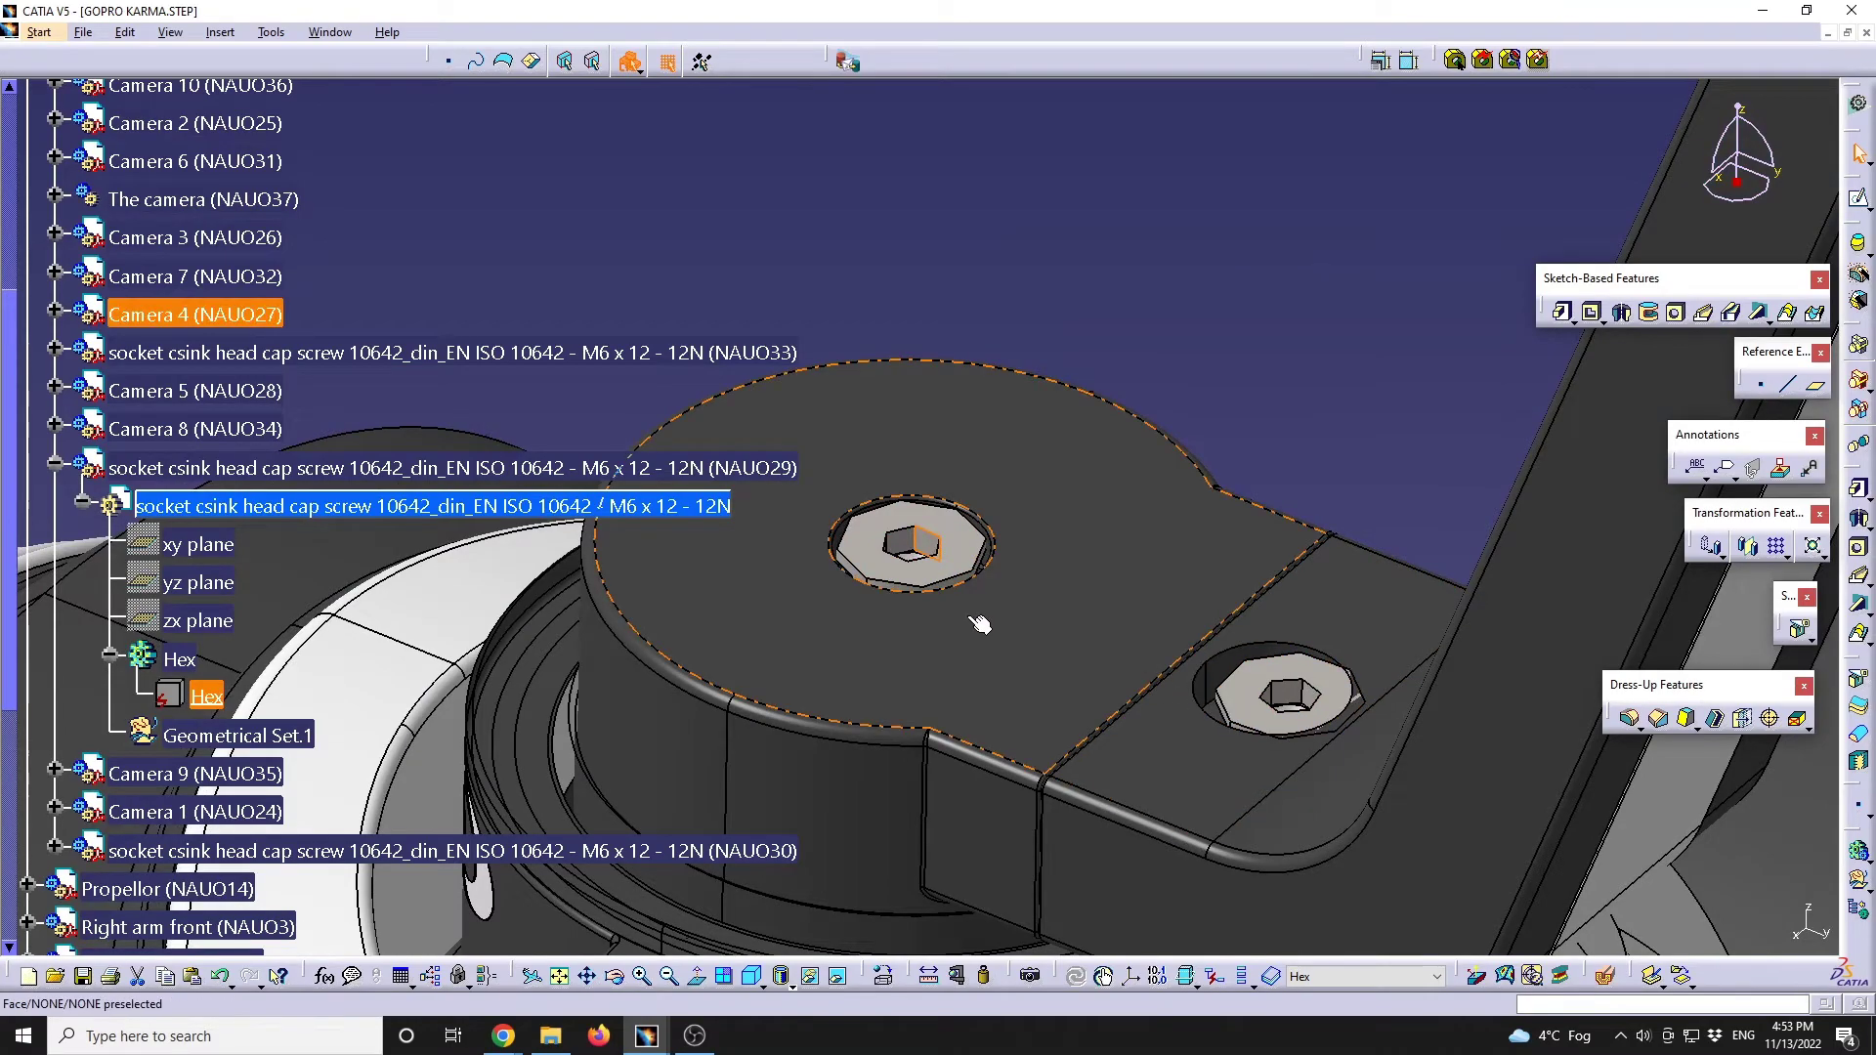
middle_click_drag(977, 621, 1034, 607)
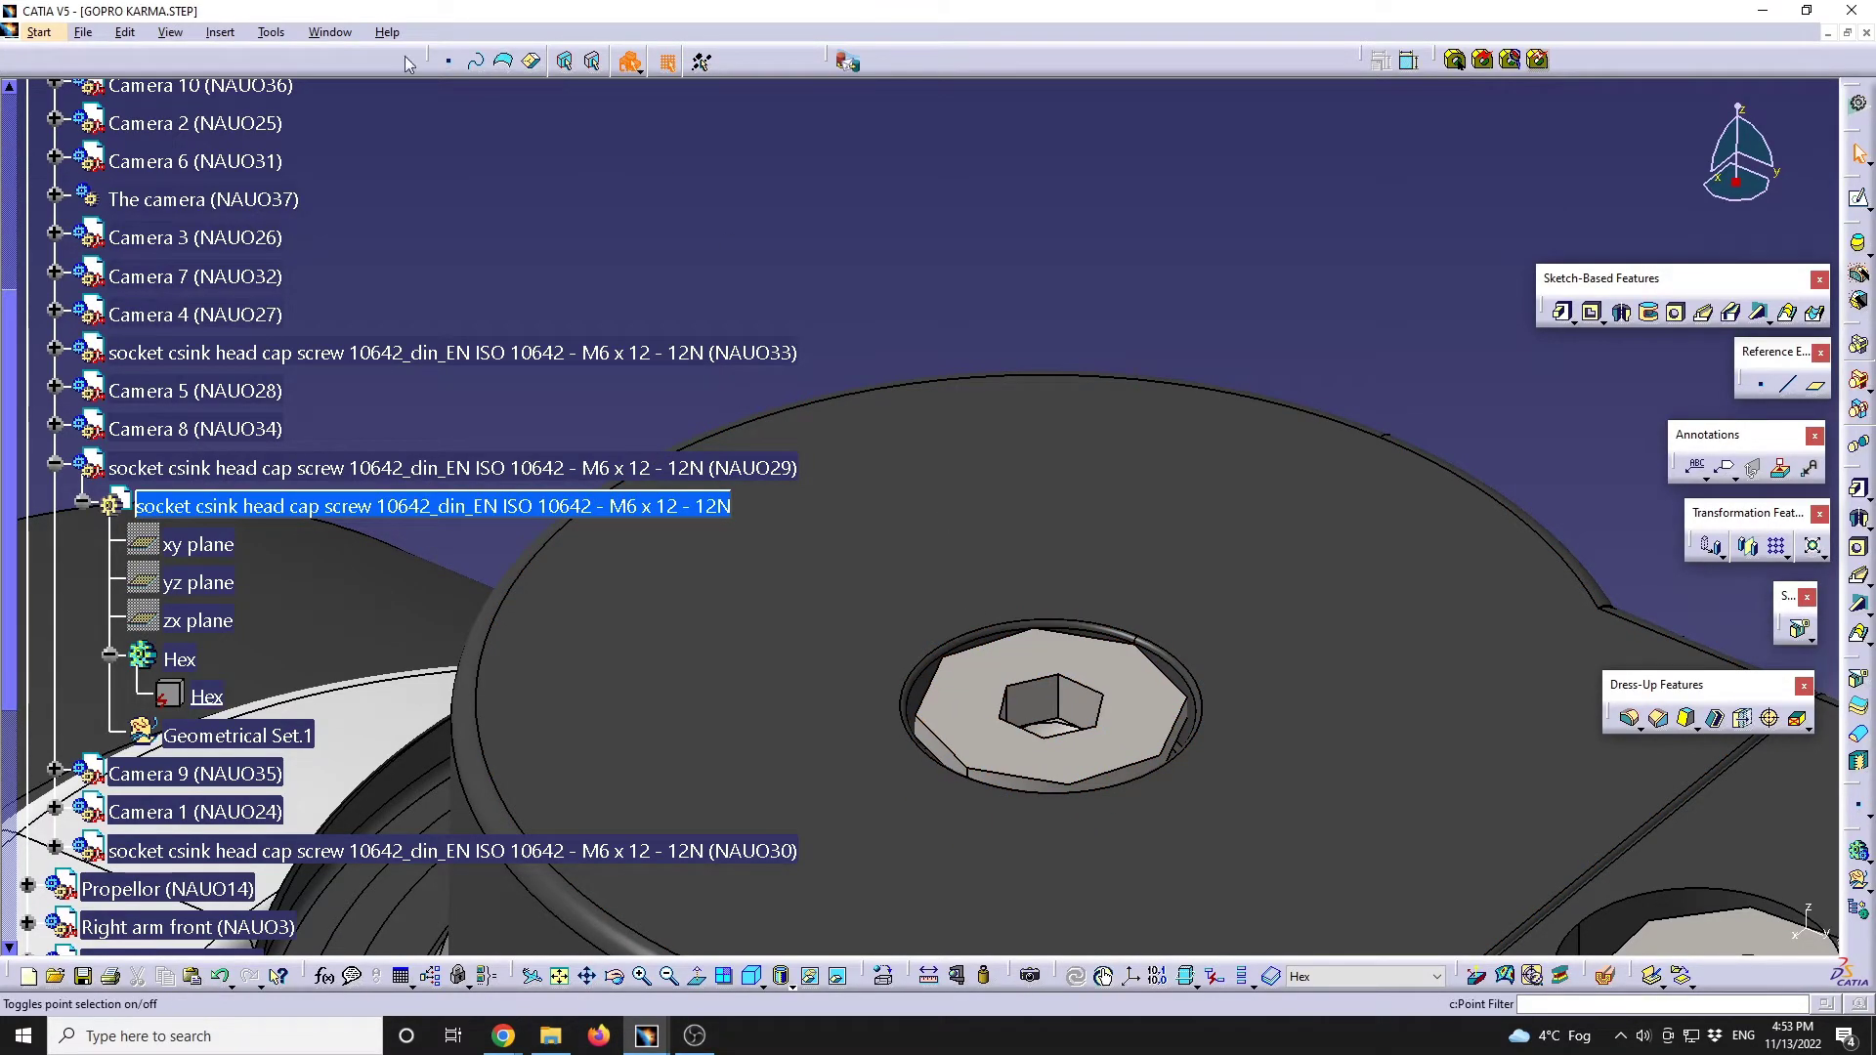
left_click(271, 32)
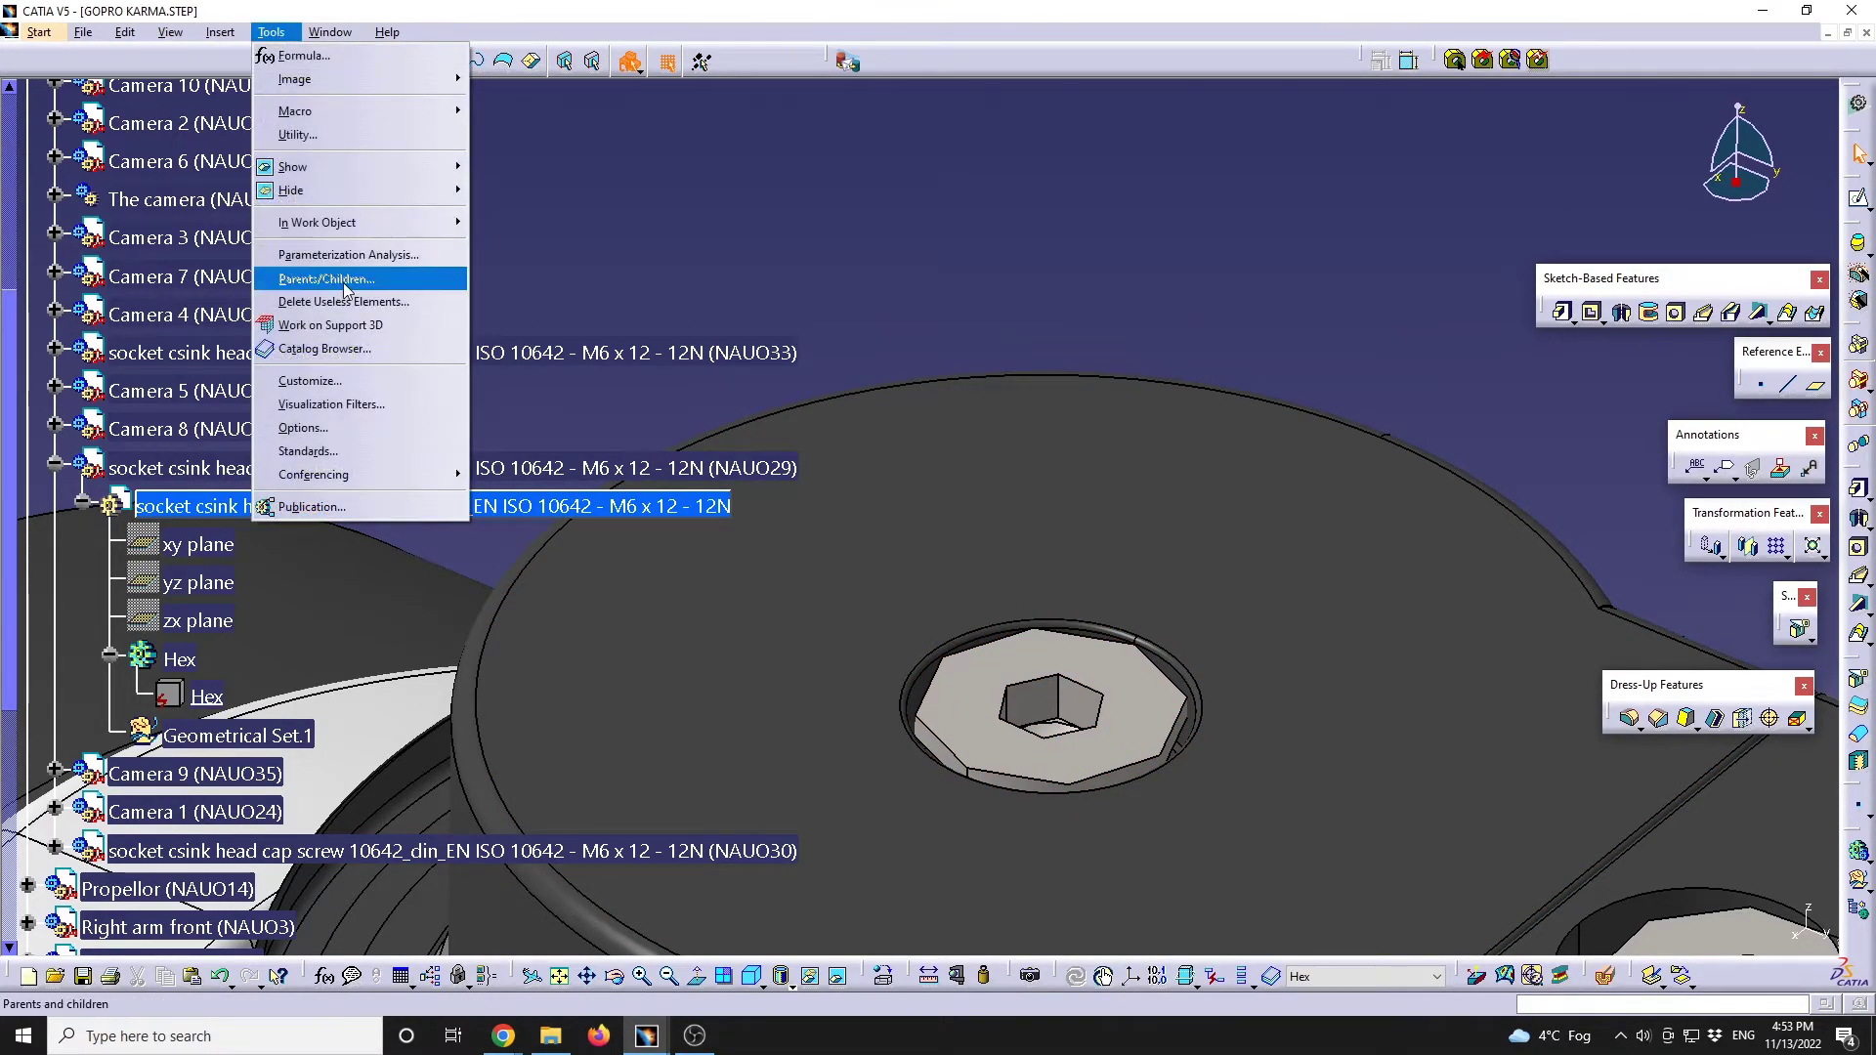
left_click(335, 427)
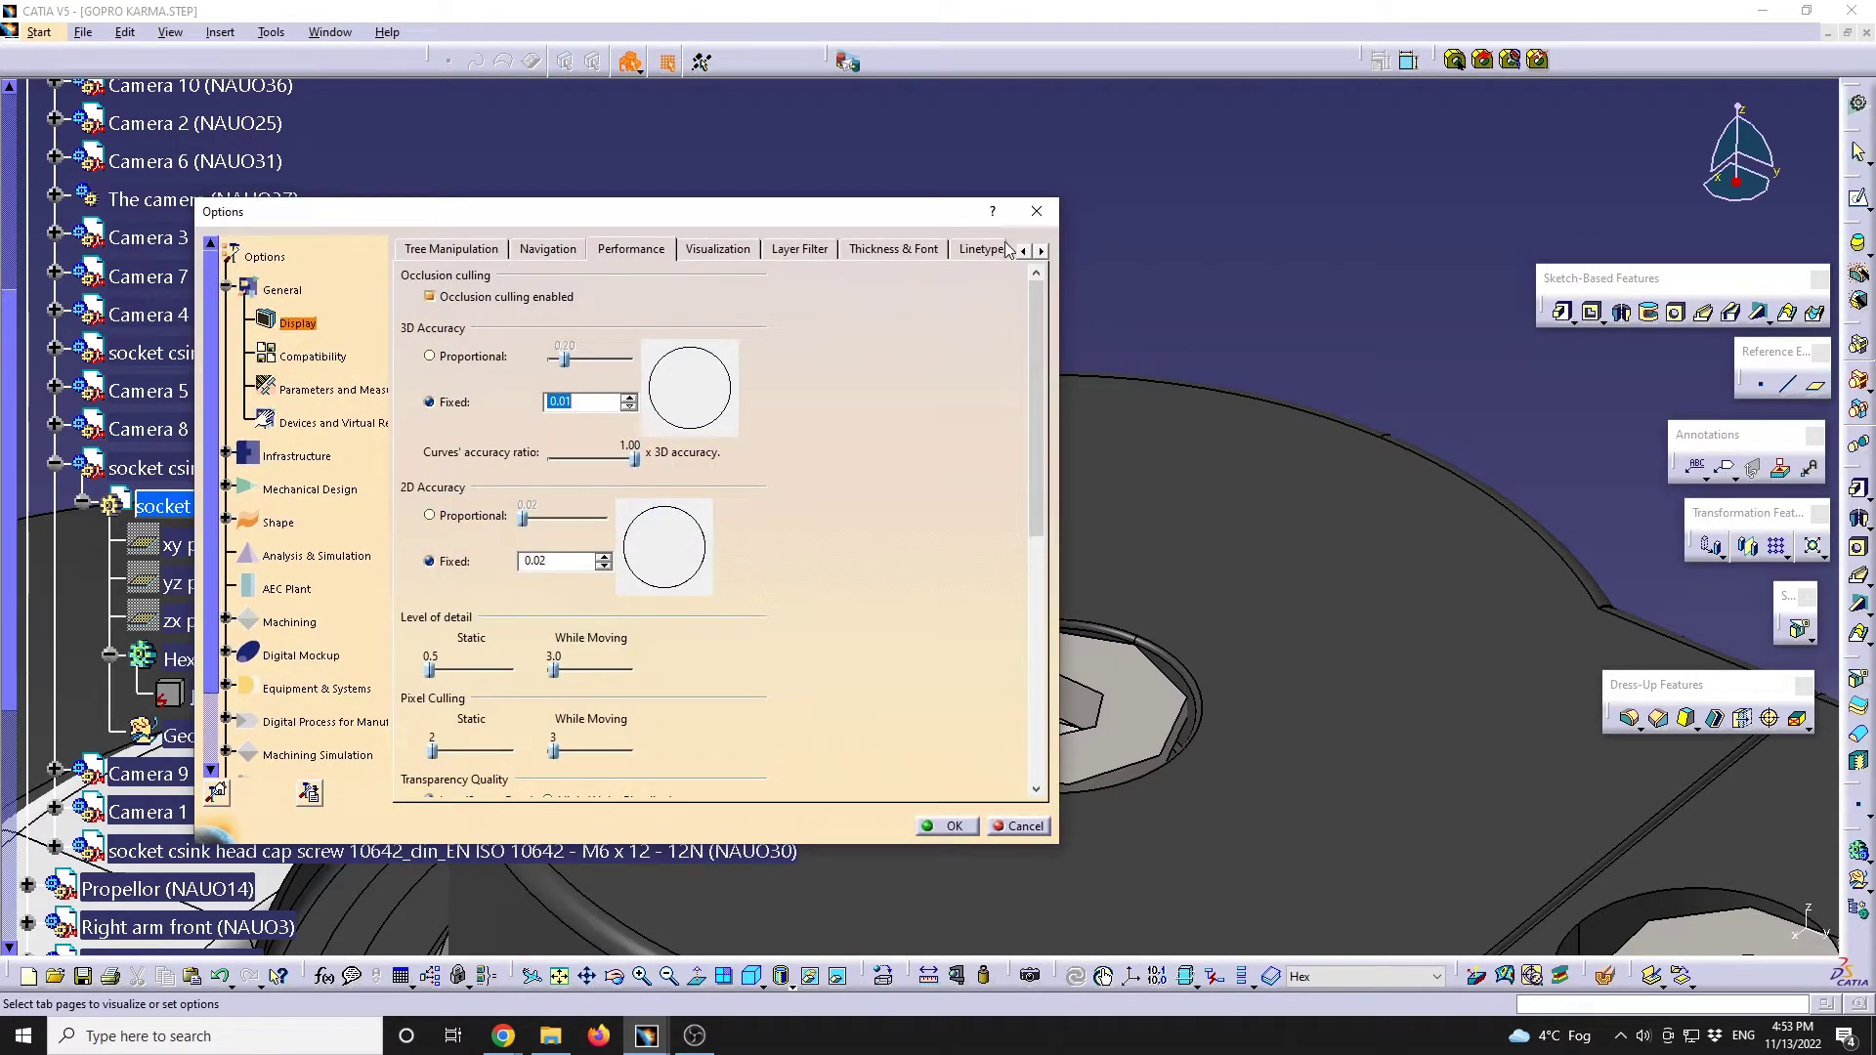
left_click(1037, 211)
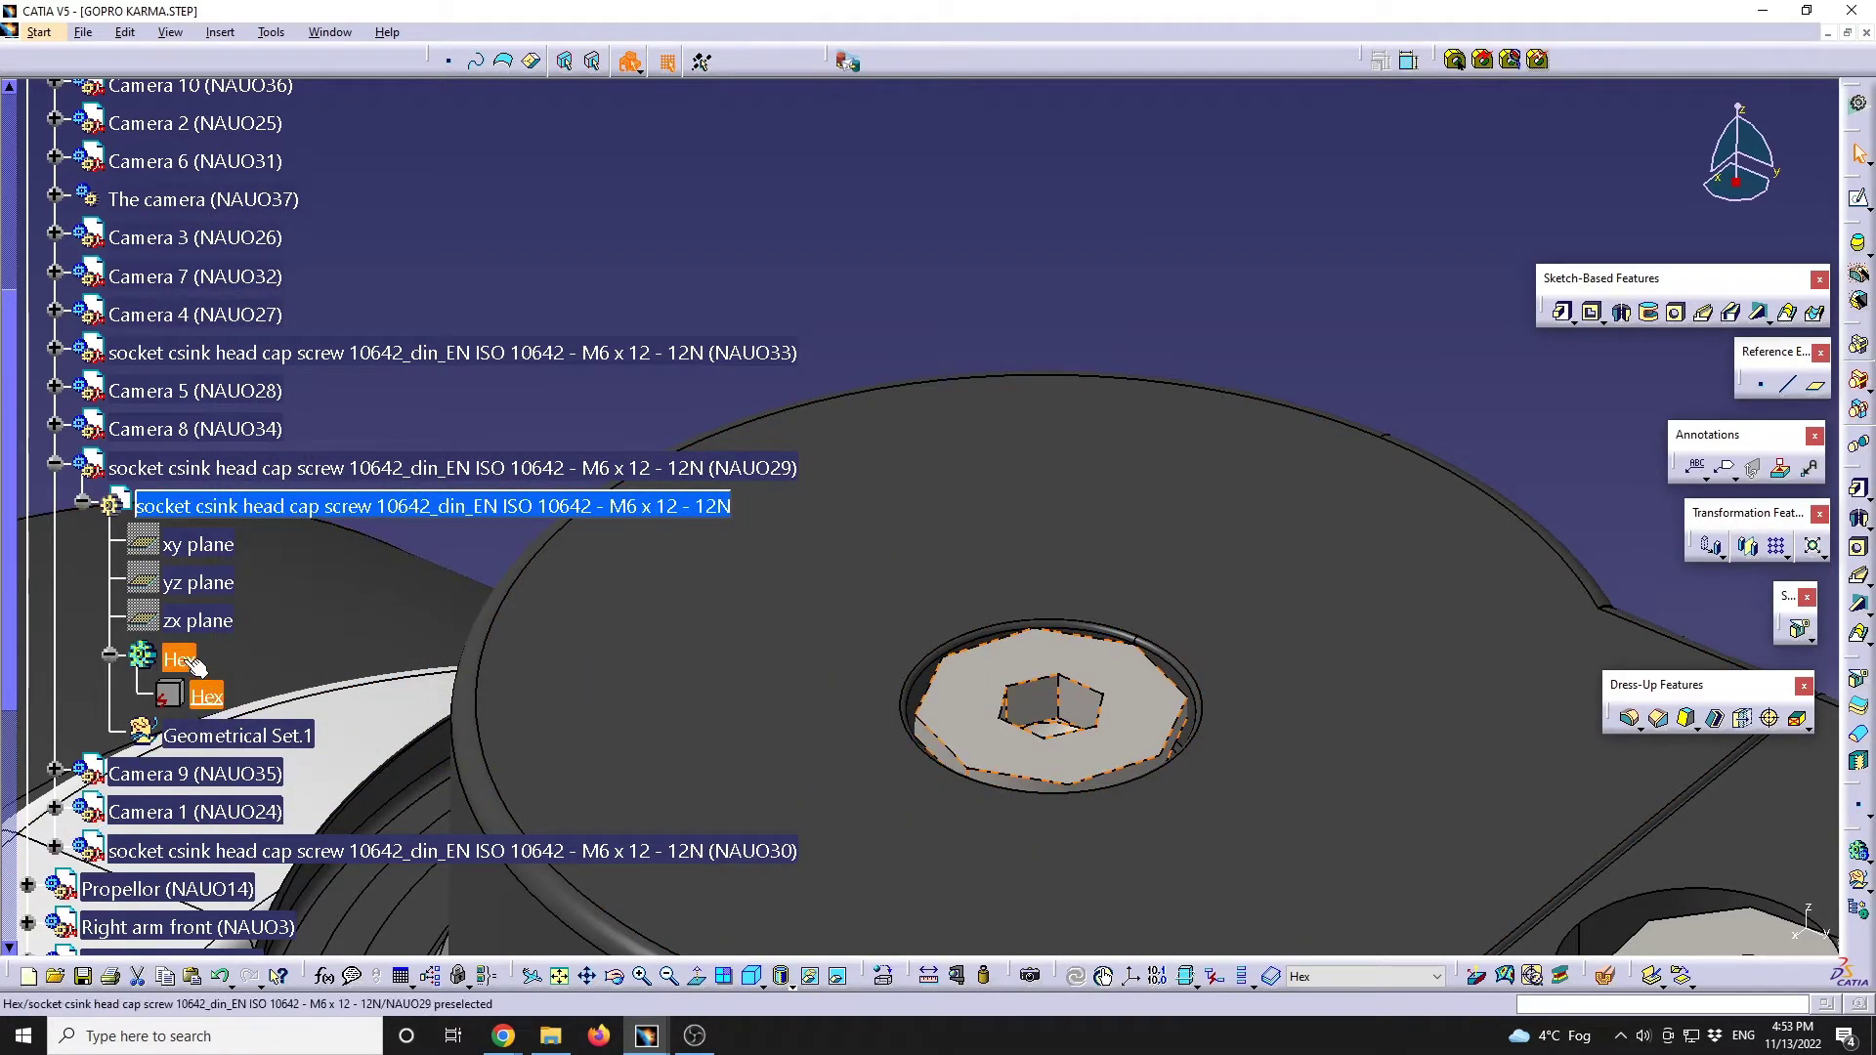
middle_click_drag(1088, 657, 1193, 772)
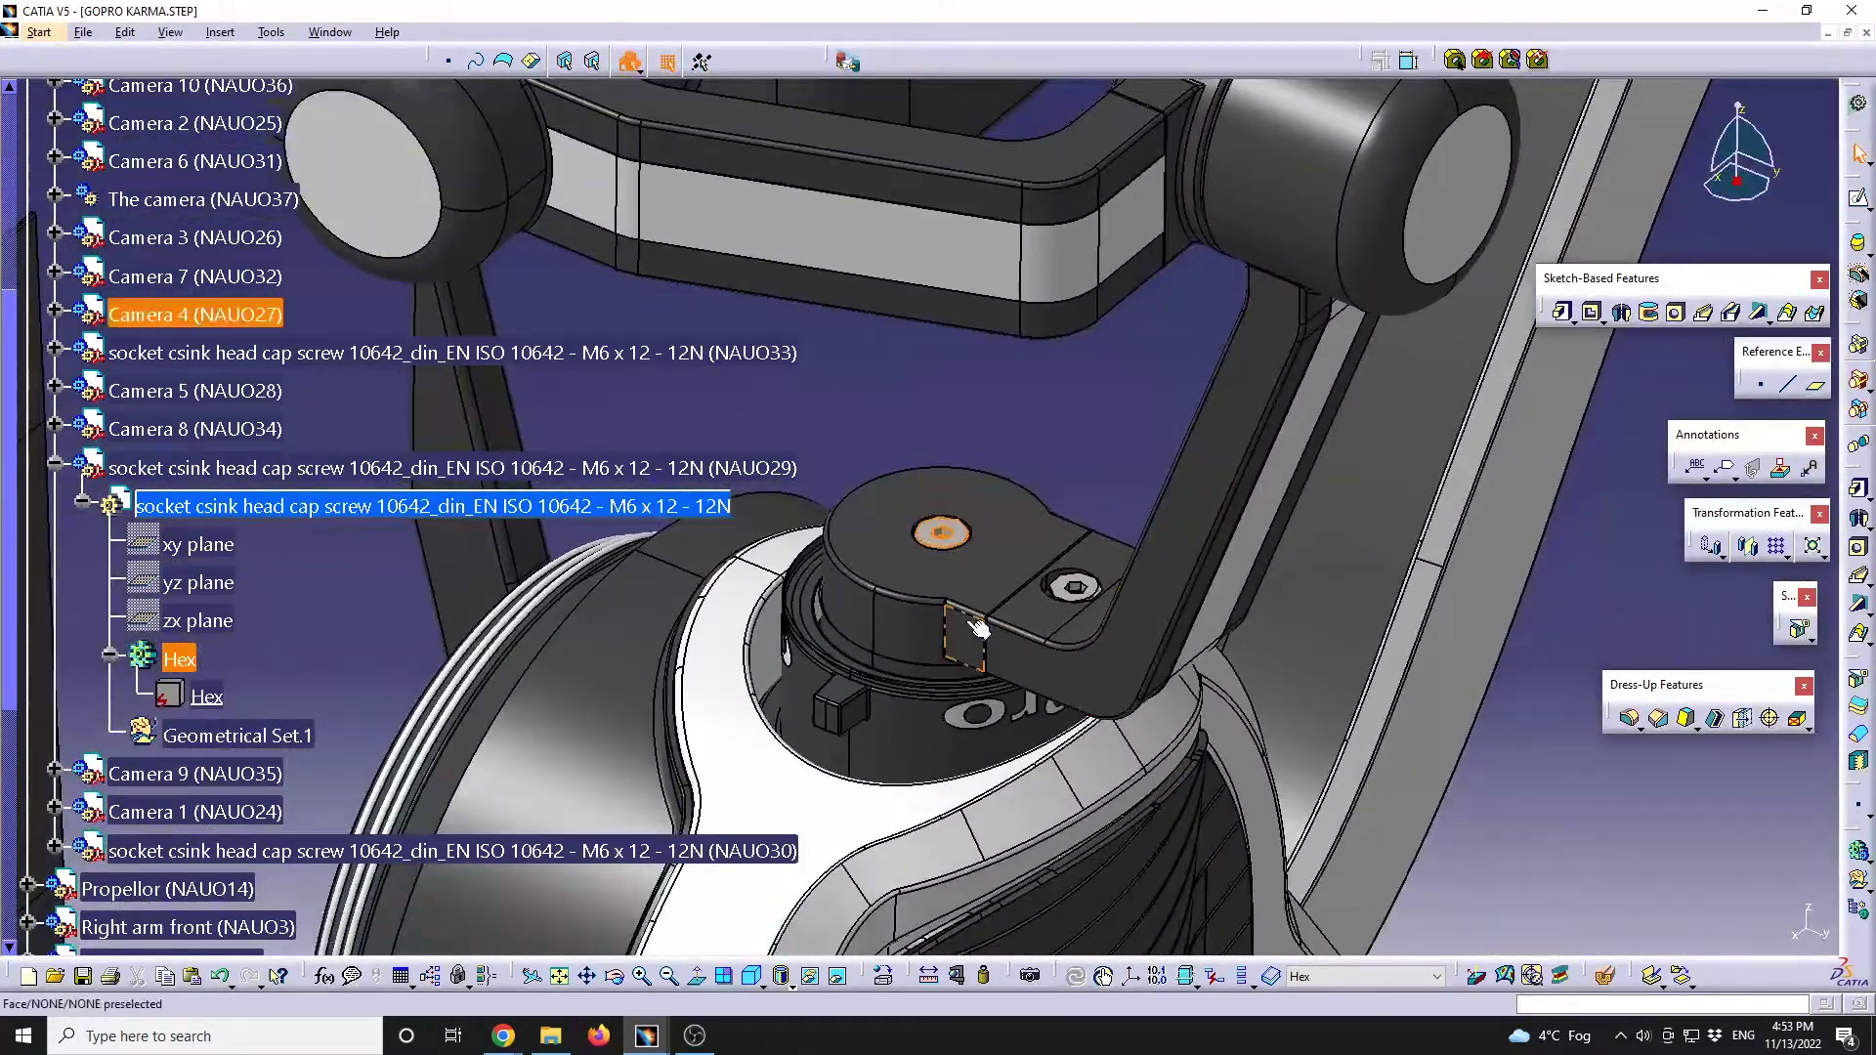
middle_click_drag(983, 526, 1006, 733)
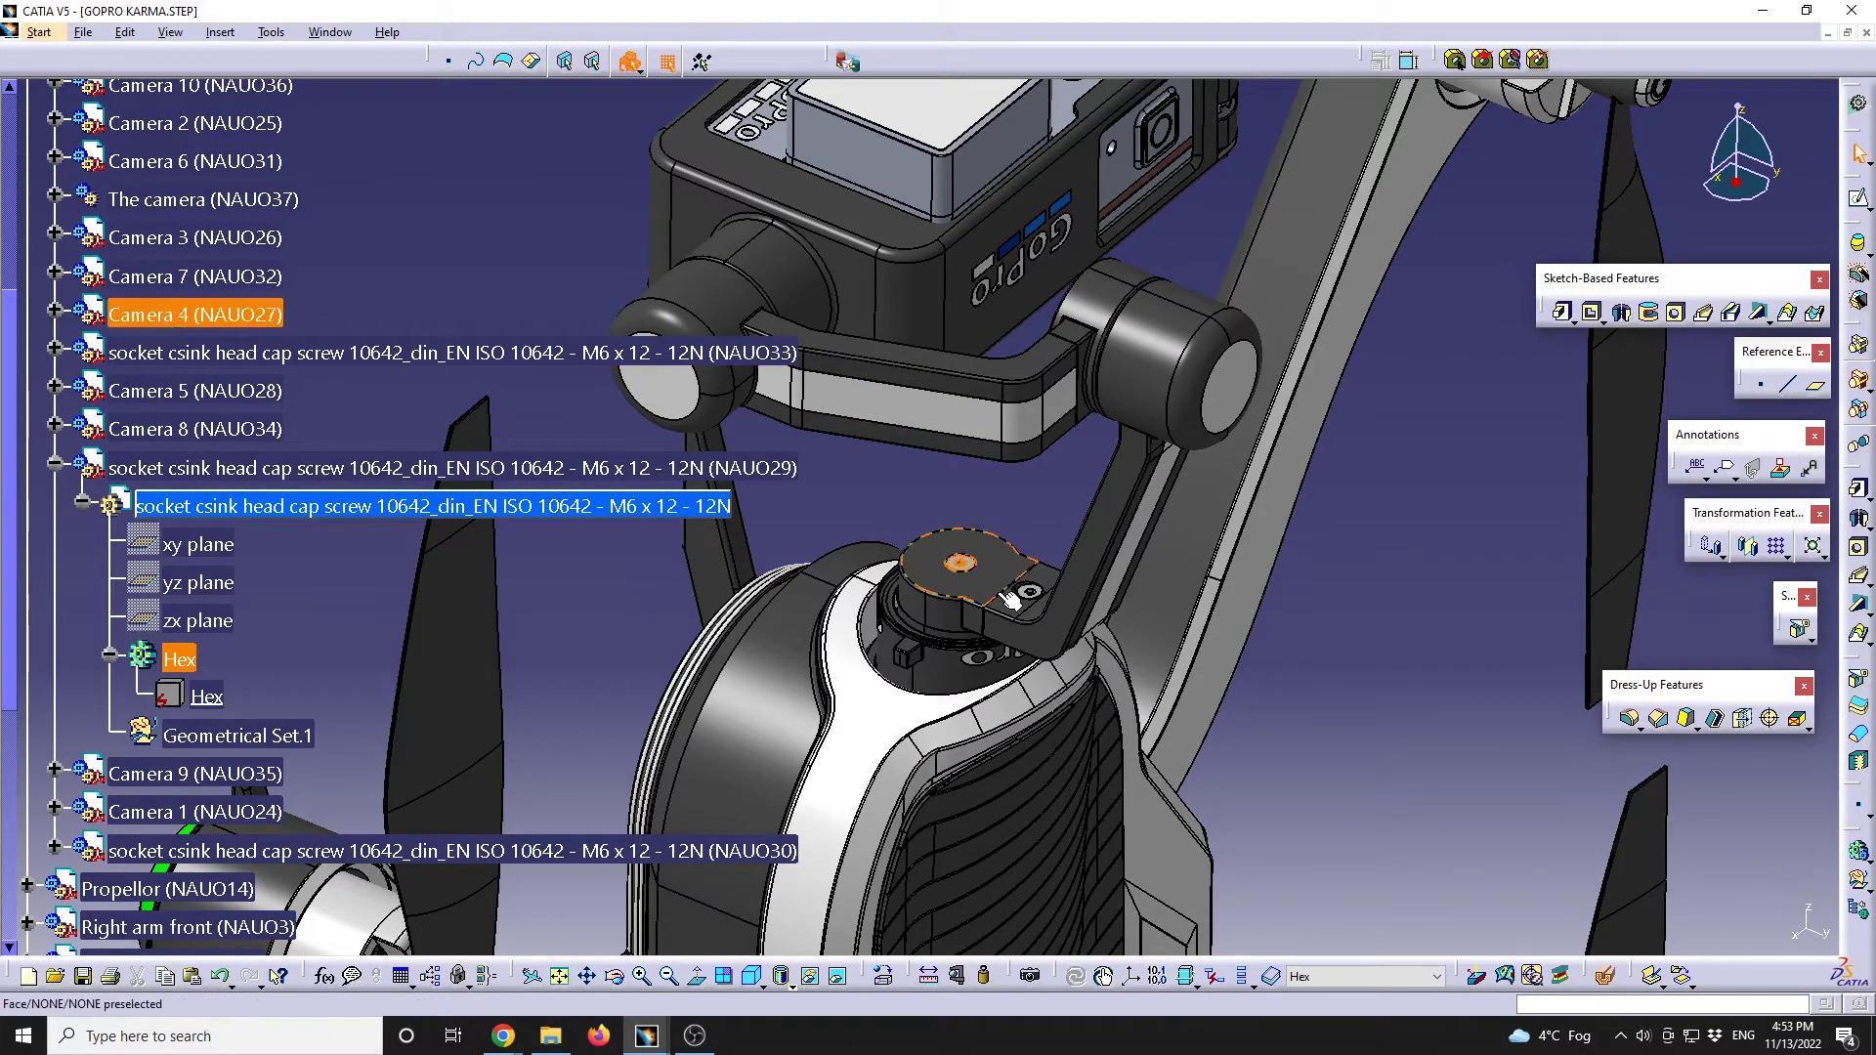
middle_click_drag(1017, 410, 1100, 444)
left_click(1083, 481)
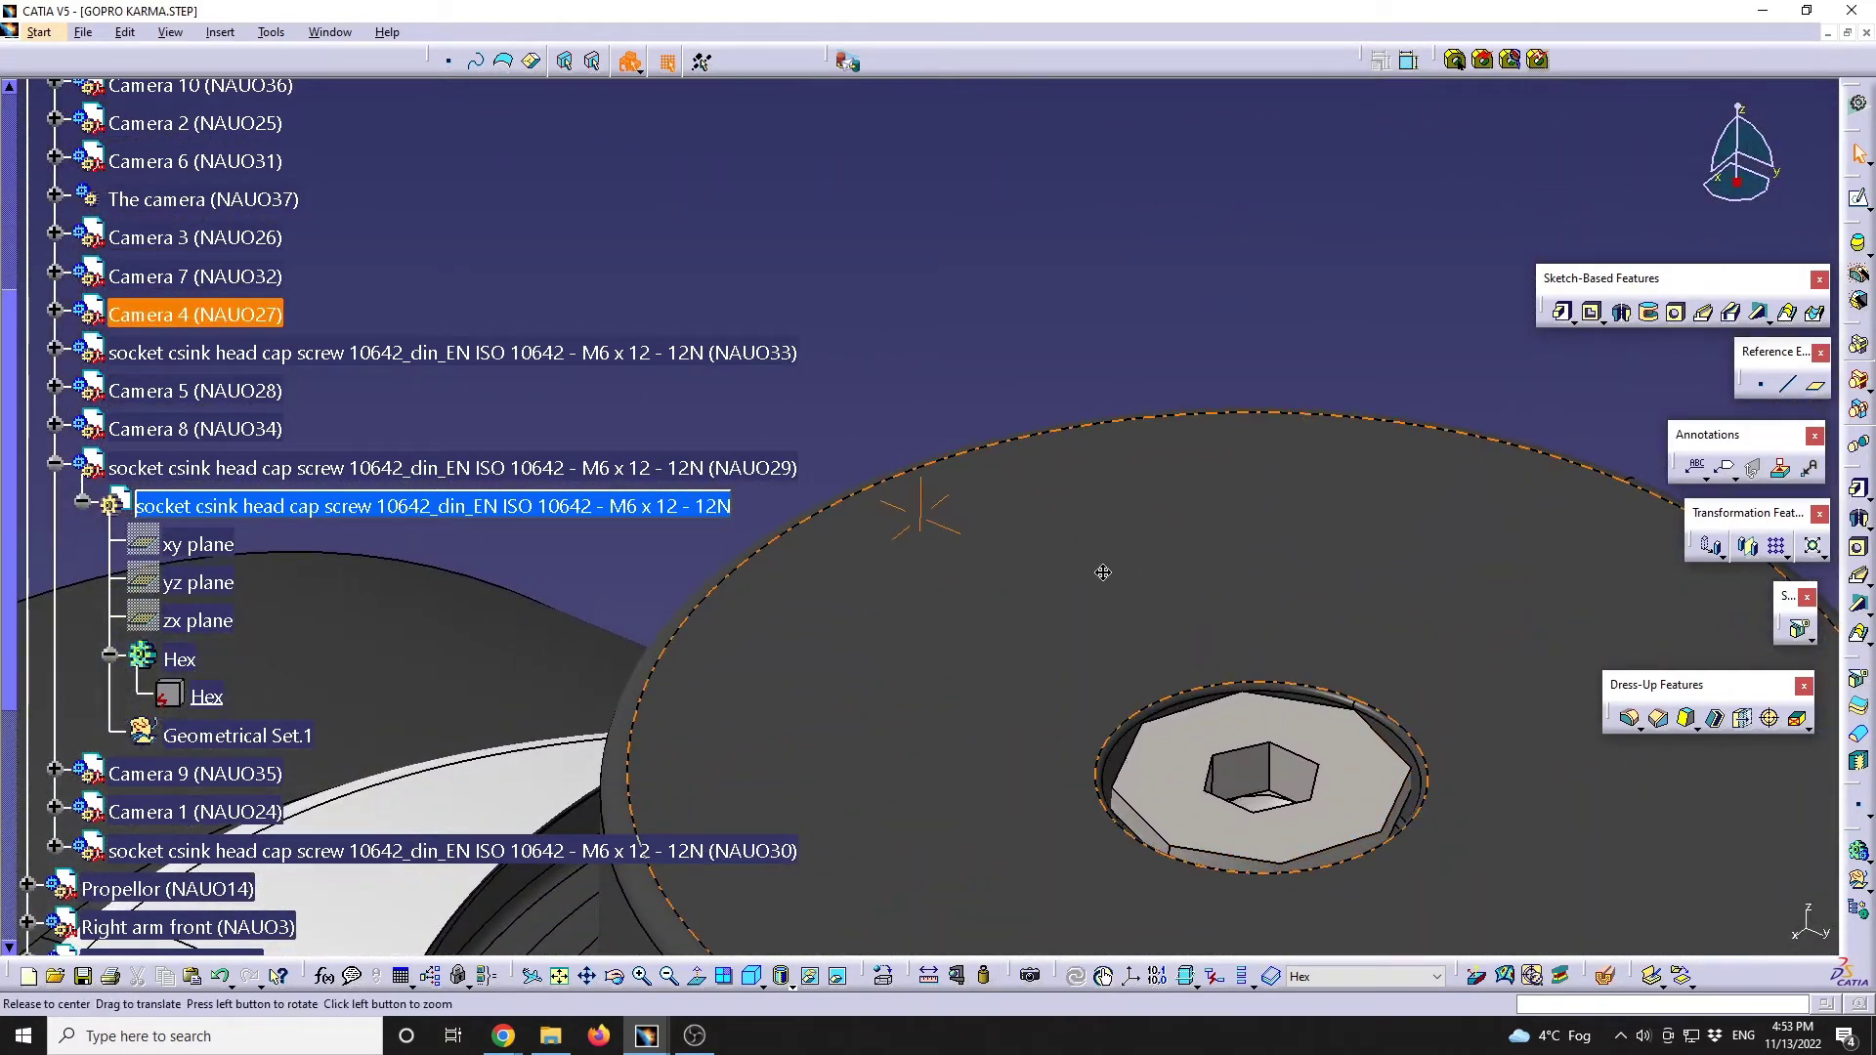
middle_click_drag(1102, 576, 1059, 503)
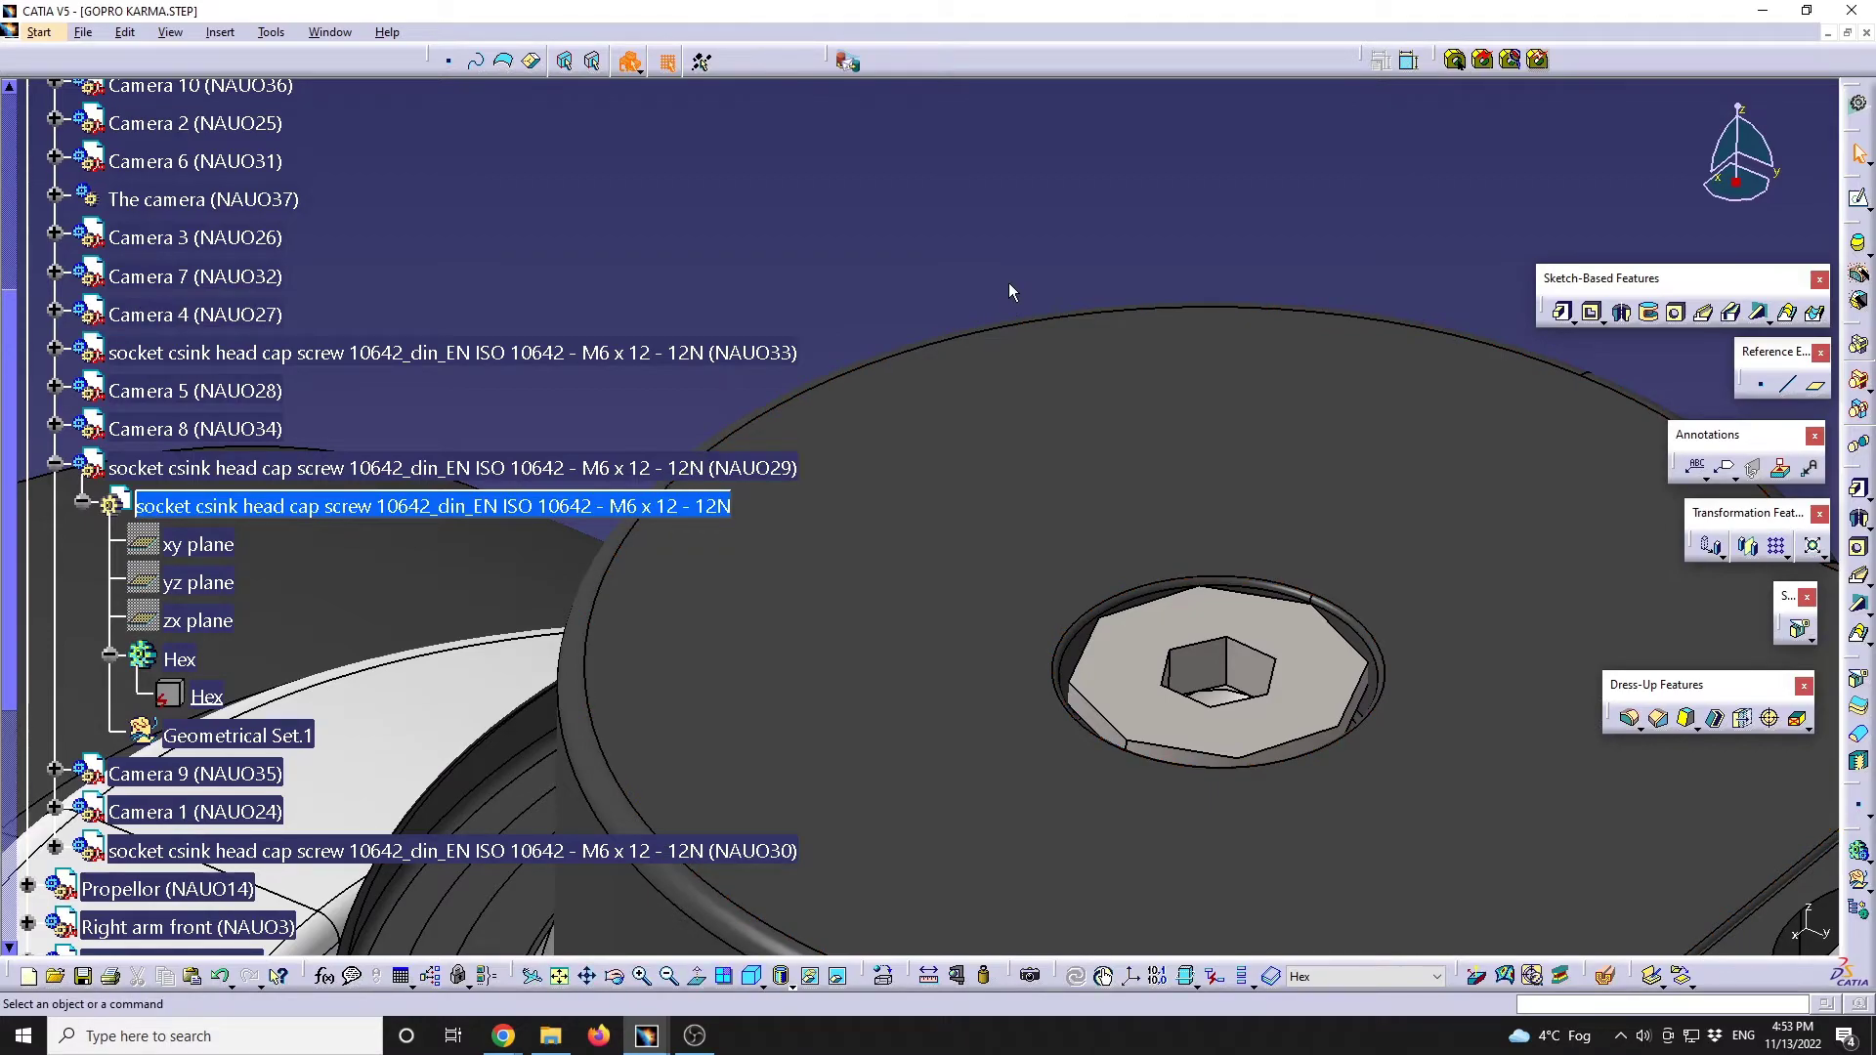